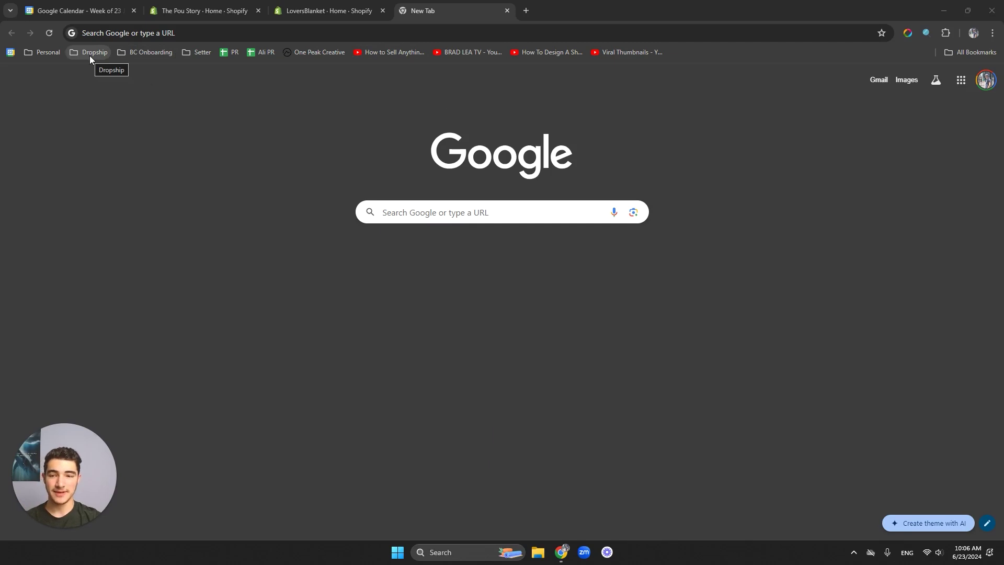
# Step: Open 'Profit Tracking - Google Sheets' from the Dropship bookmarks folder
pyautogui.click(90, 55)
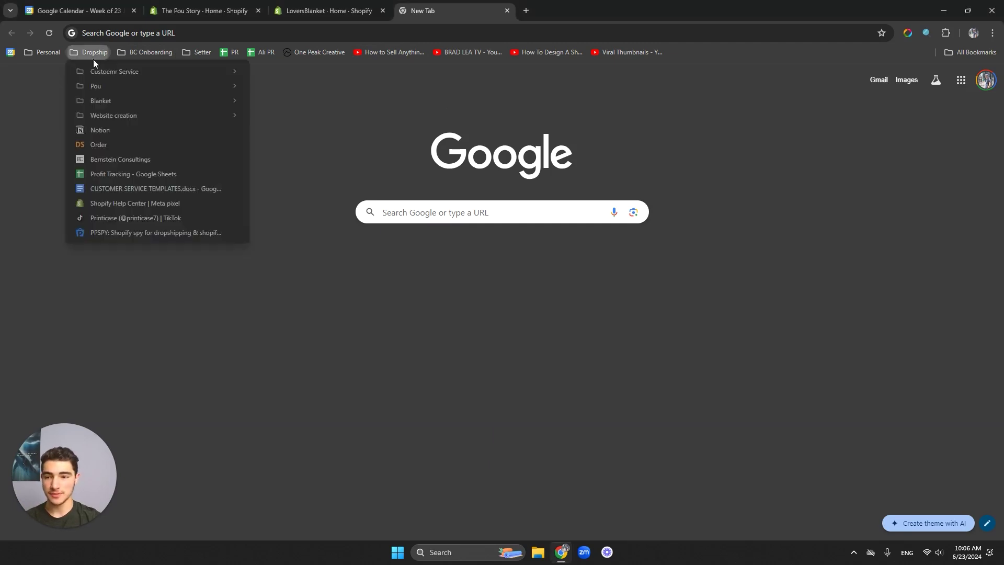
pyautogui.click(118, 175)
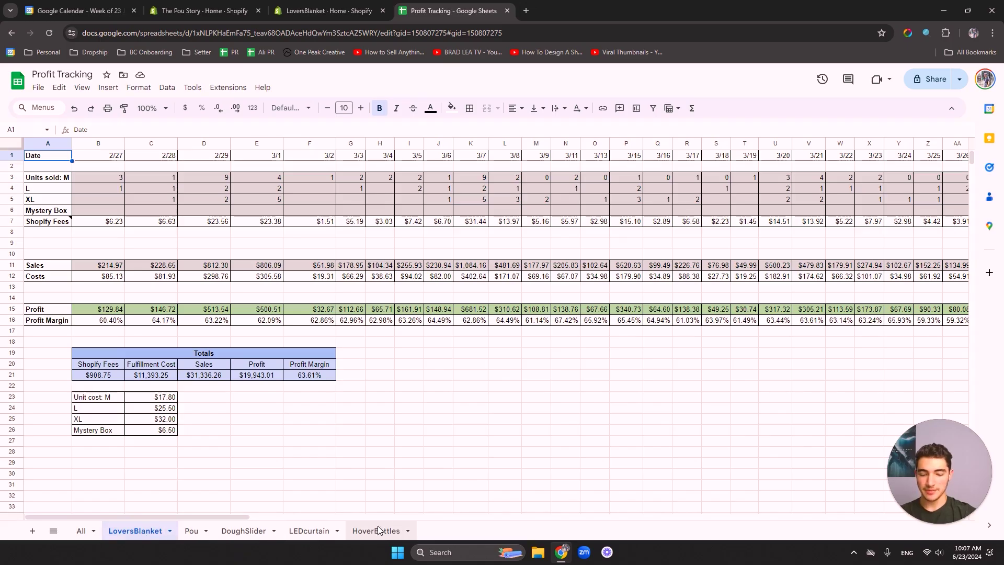
# Step: Browse the HoverBottles, LEDcurtain, DoughSlider, Pou and LoversBlanket sheets, ending on the All sheet
pyautogui.click(378, 529)
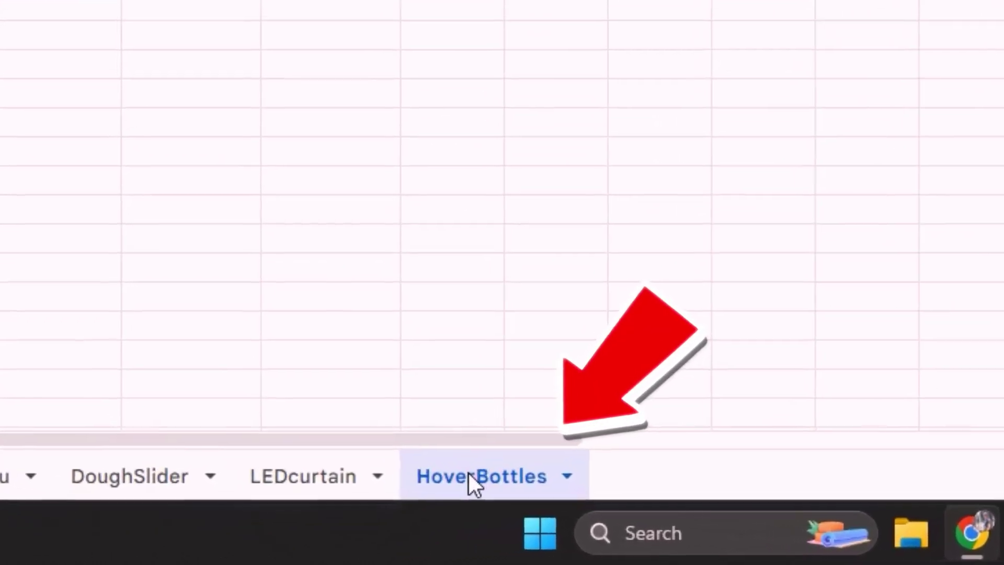
pyautogui.click(289, 477)
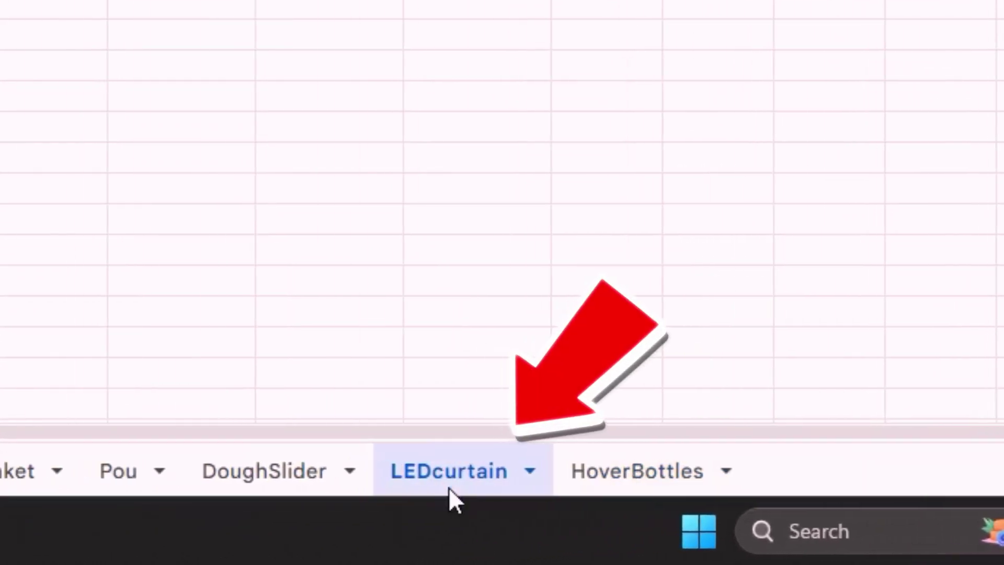
pyautogui.click(264, 473)
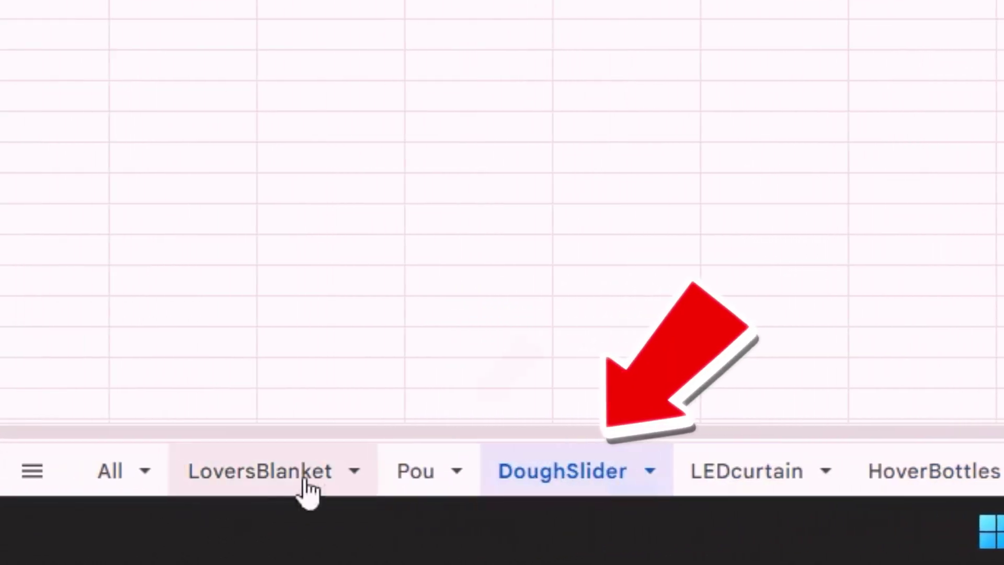
pyautogui.click(324, 471)
pyautogui.click(167, 470)
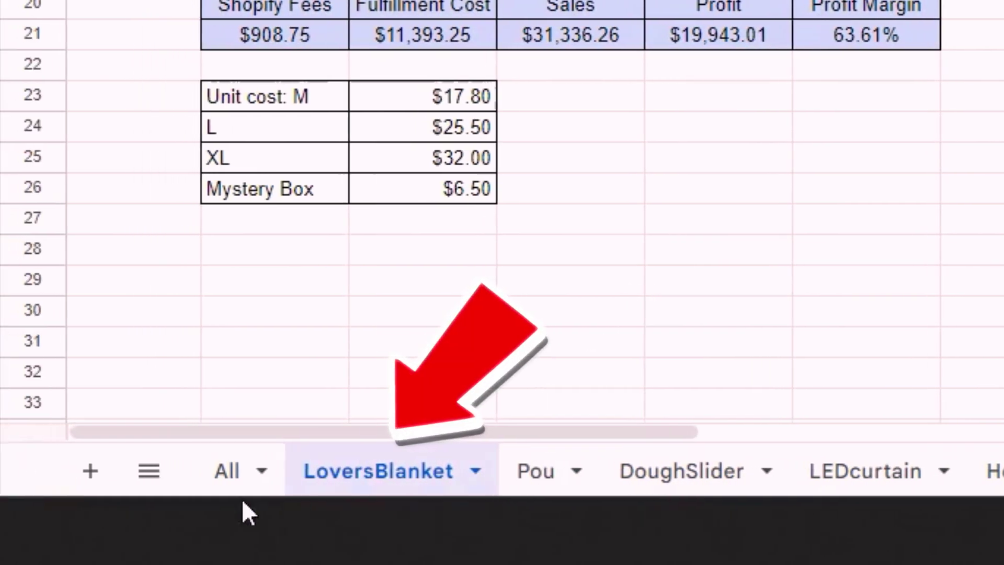
pyautogui.click(219, 484)
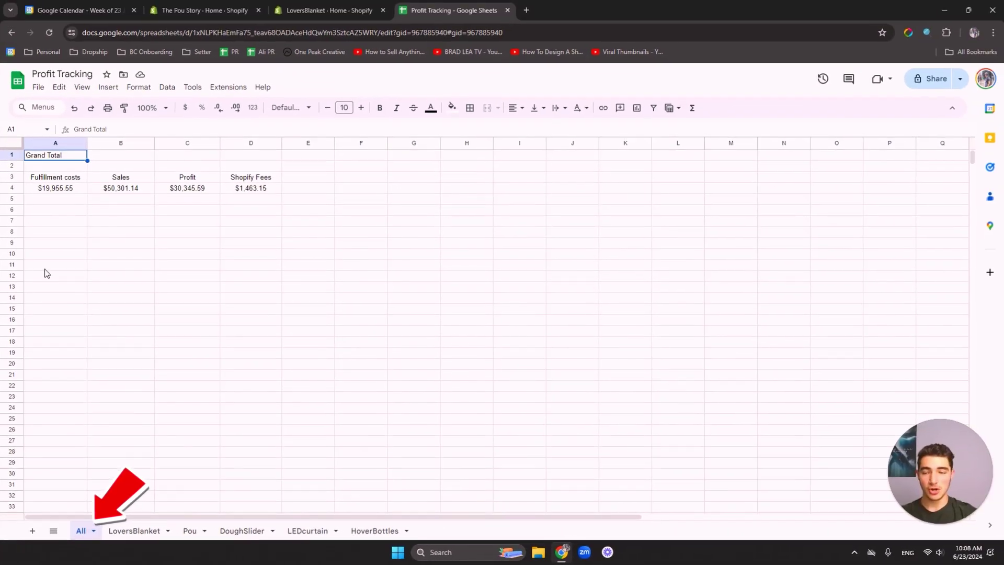
# Step: Inspect the All sheet's cross-sheet SUM formulas in A4 and D4, then go to Pou
pyautogui.moveTo(66, 78); pyautogui.dragTo(337, 213)
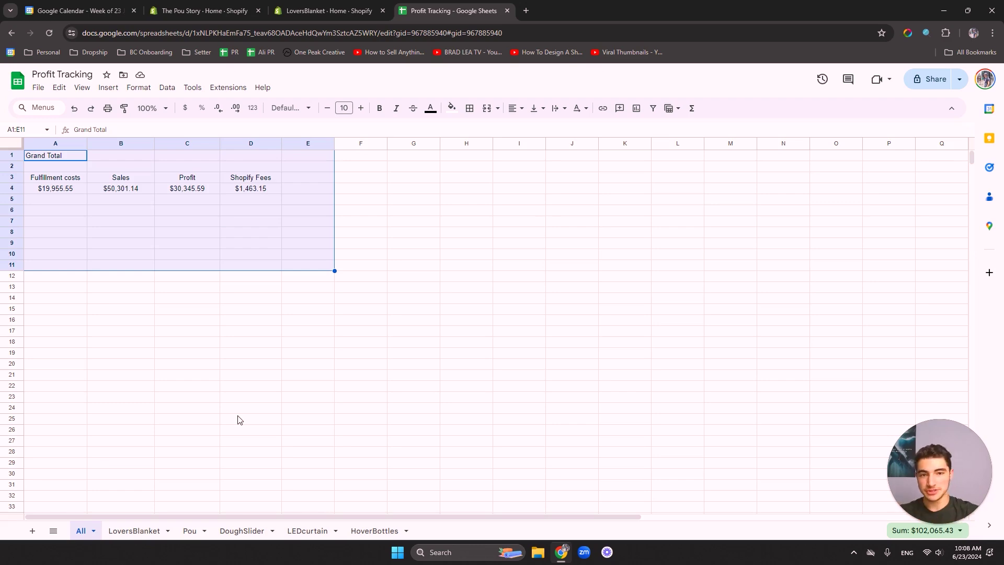
pyautogui.click(209, 418)
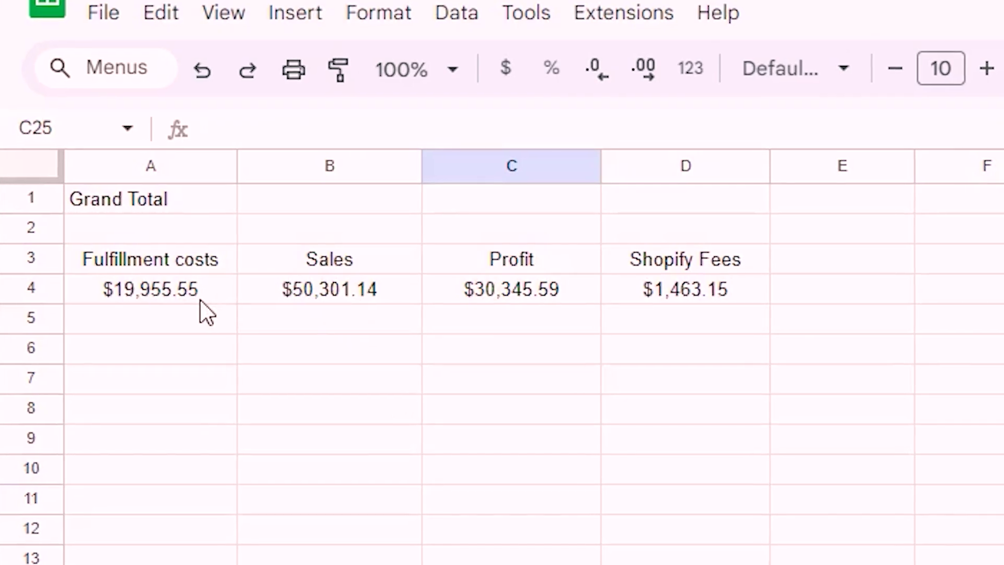
pyautogui.moveTo(200, 300); pyautogui.dragTo(535, 302)
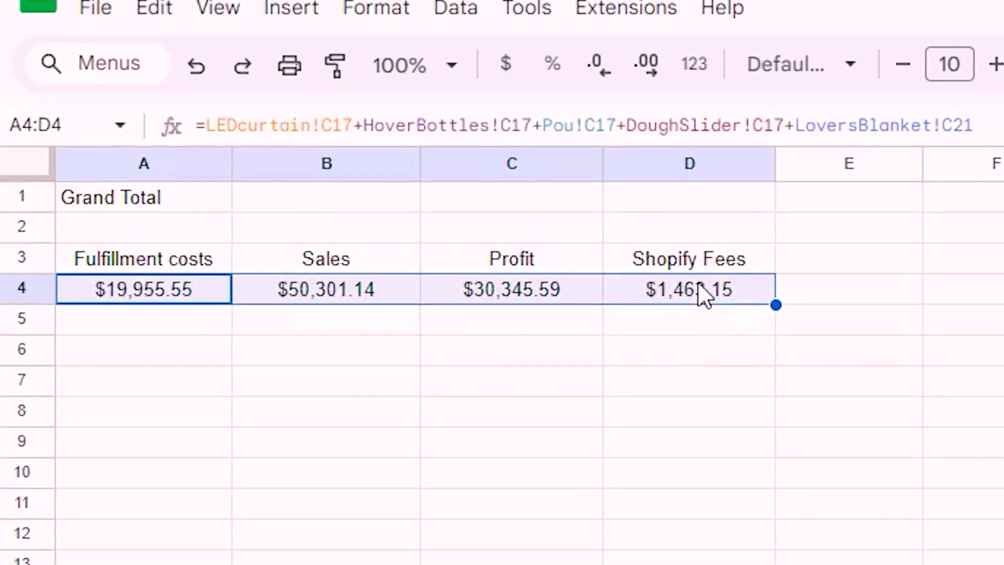
pyautogui.click(703, 295)
pyautogui.click(203, 289)
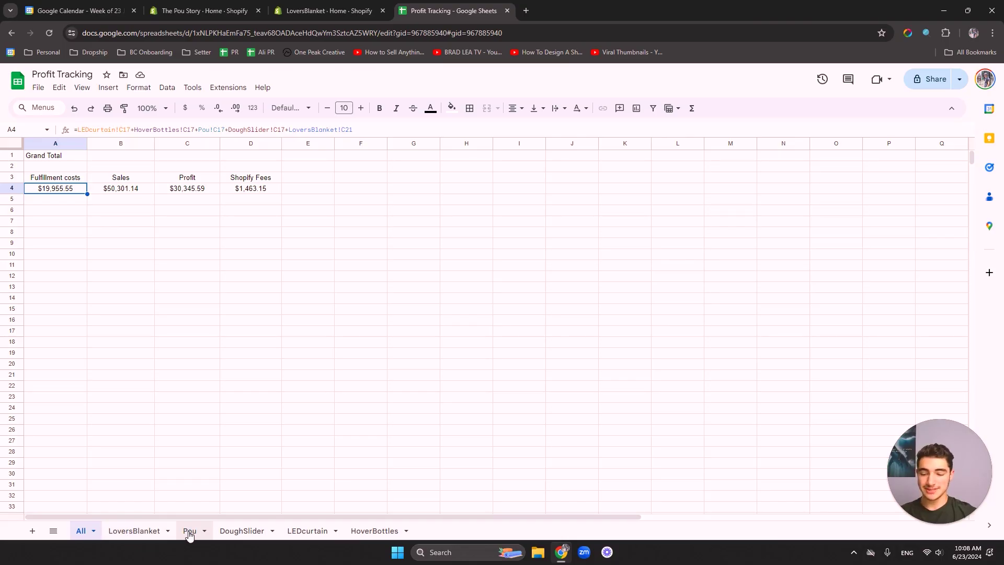
pyautogui.click(189, 531)
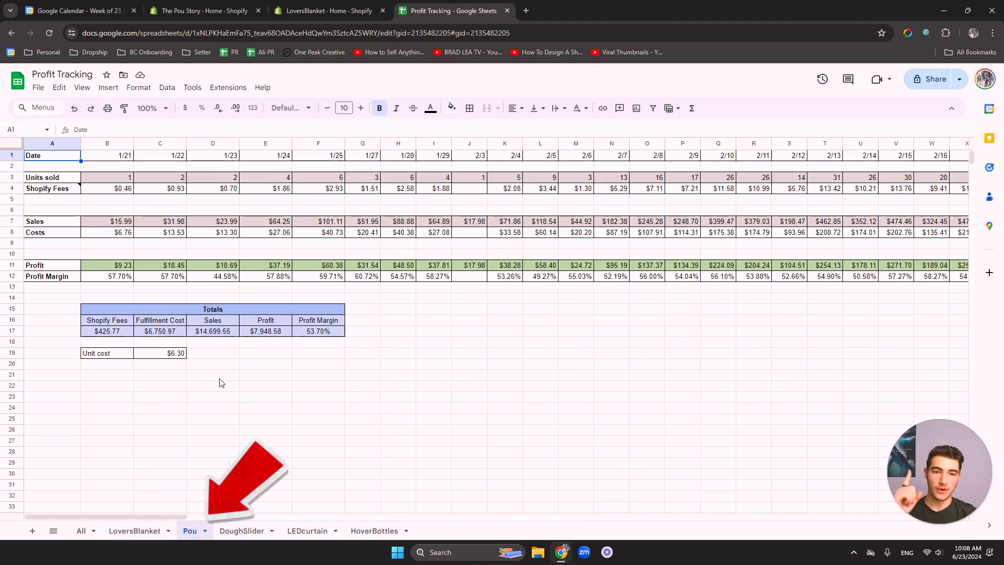
pyautogui.click(13, 155)
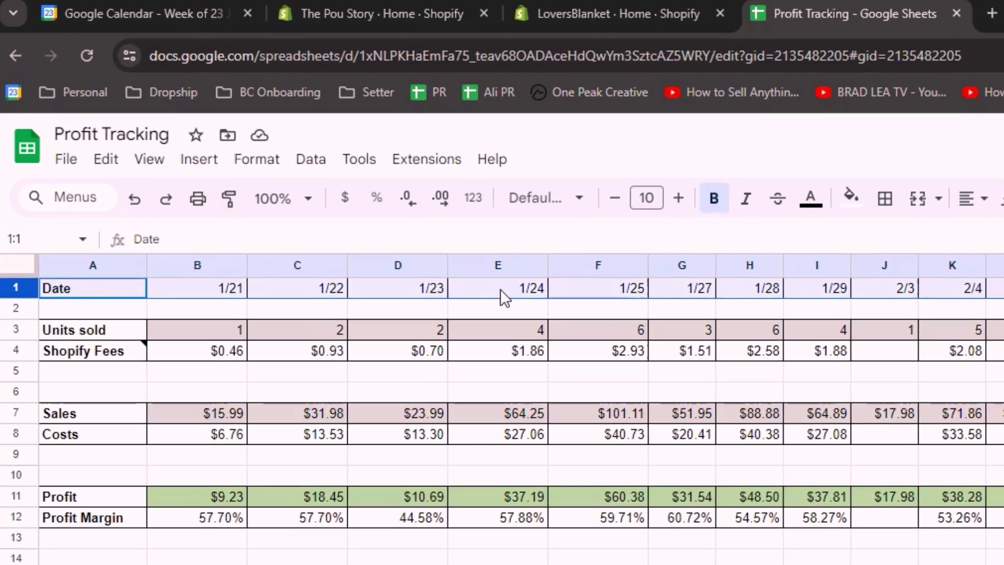
pyautogui.click(443, 257)
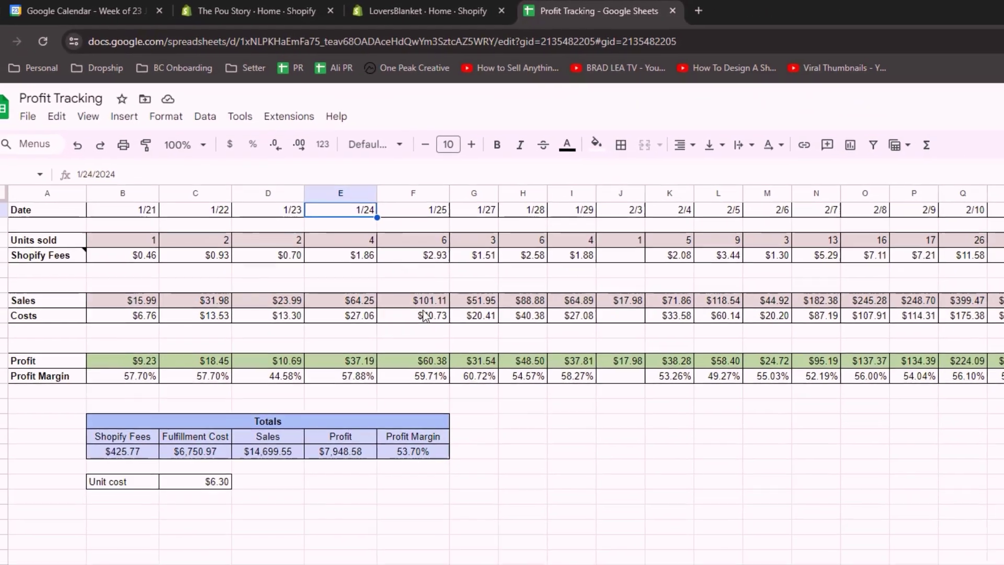
pyautogui.hscroll(10, 471, 340)
pyautogui.hscroll(-10, 470, 339)
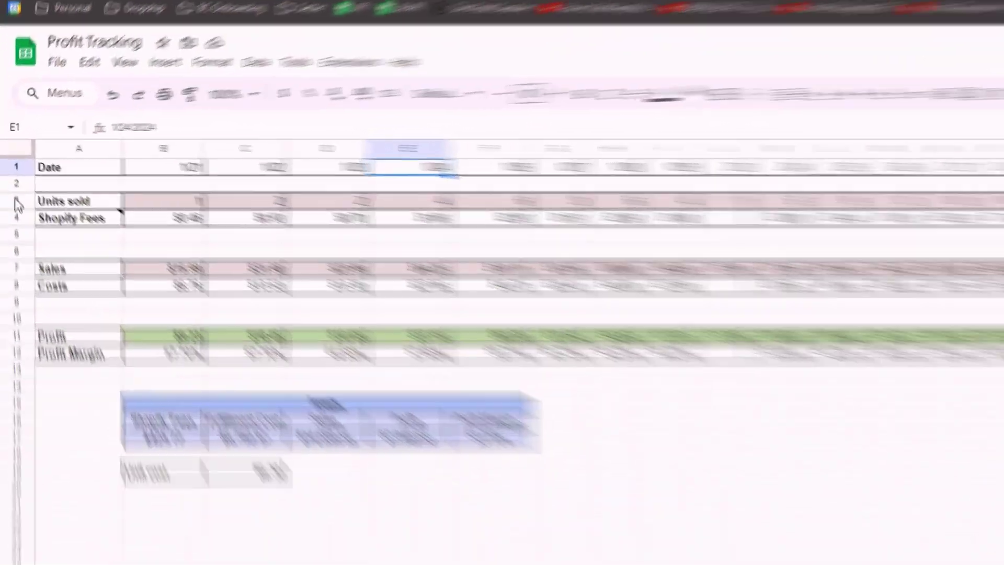
pyautogui.click(13, 218)
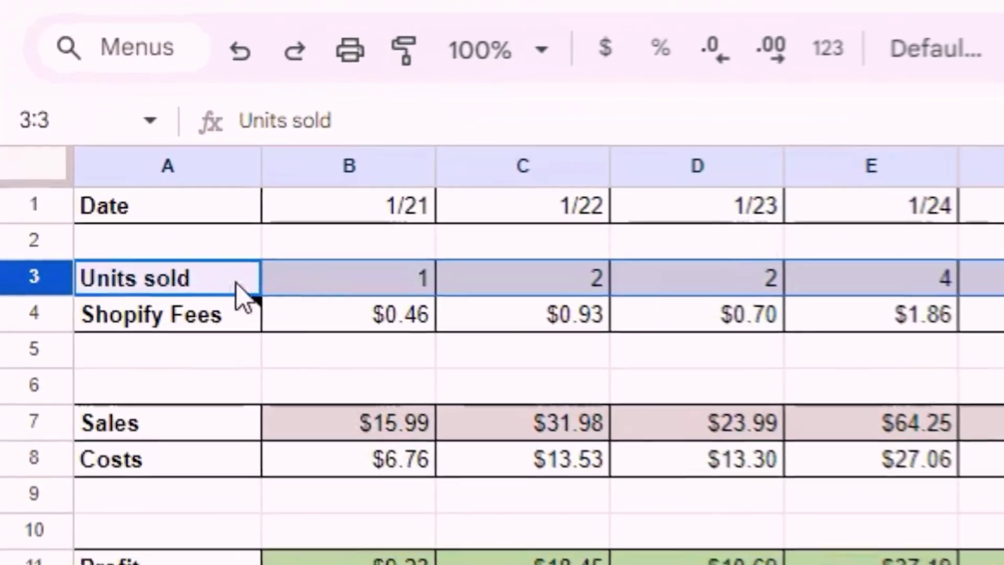
pyautogui.click(343, 266)
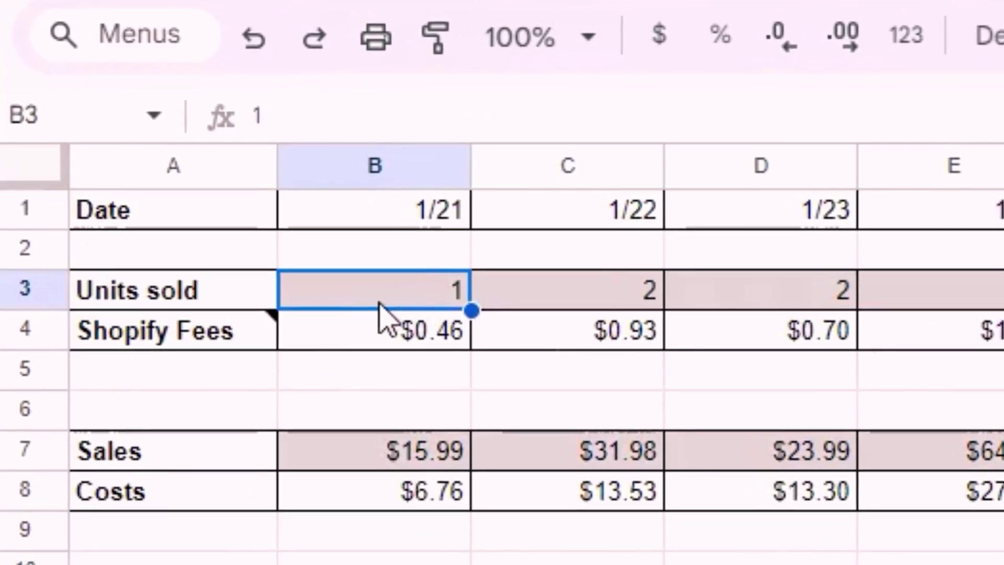
pyautogui.click(26, 330)
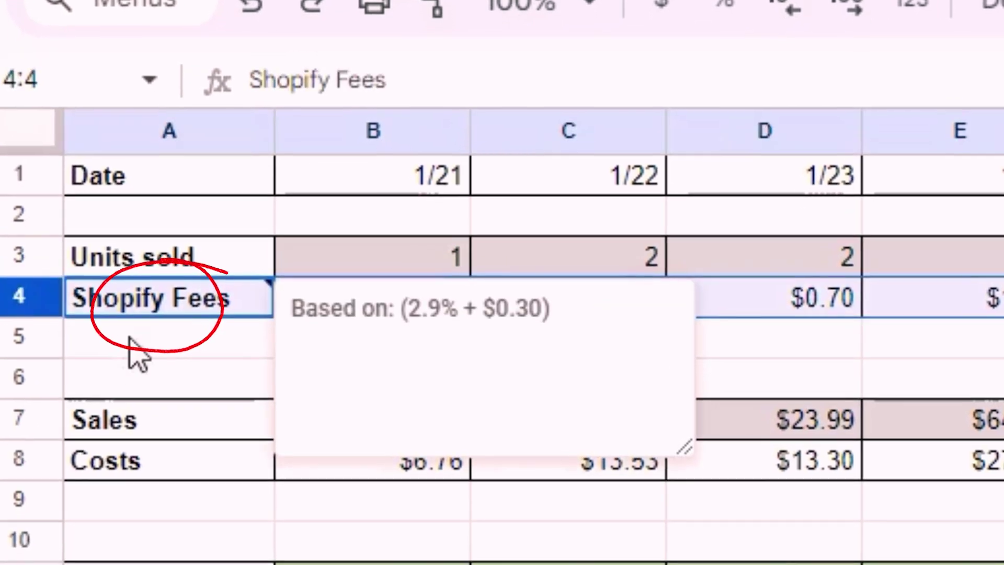
pyautogui.click(359, 306)
pyautogui.click(209, 303)
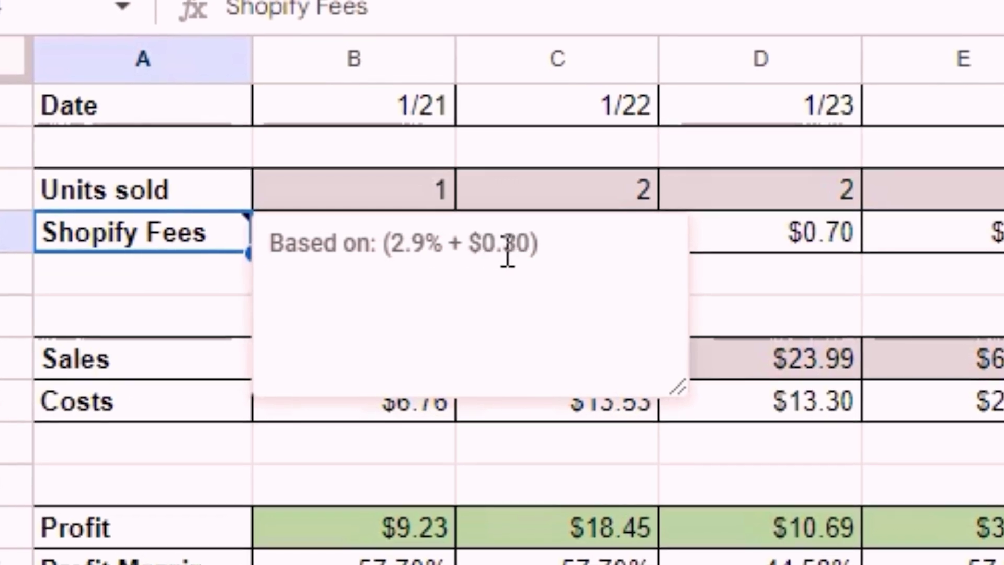
pyautogui.click(187, 290)
pyautogui.click(358, 245)
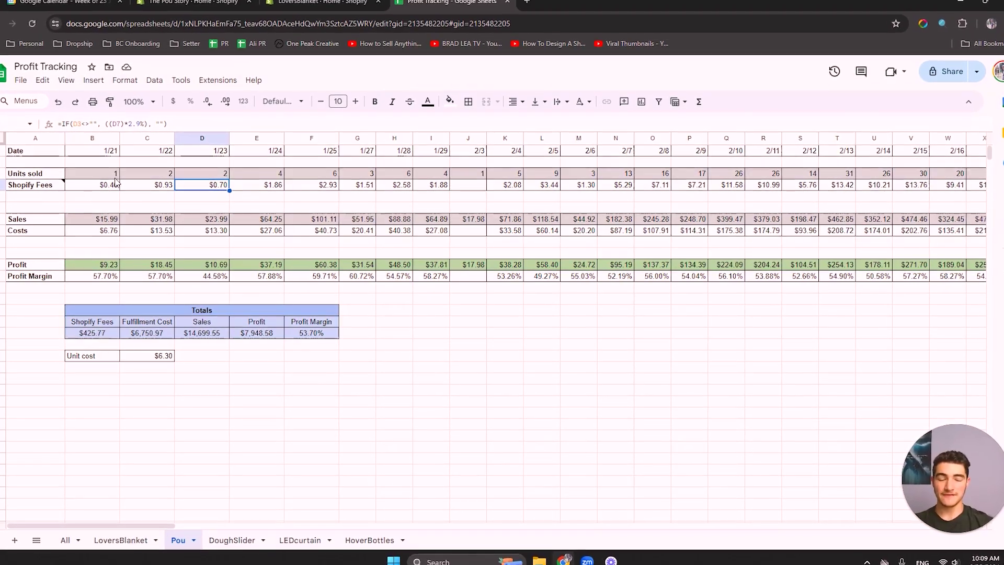
pyautogui.click(96, 175)
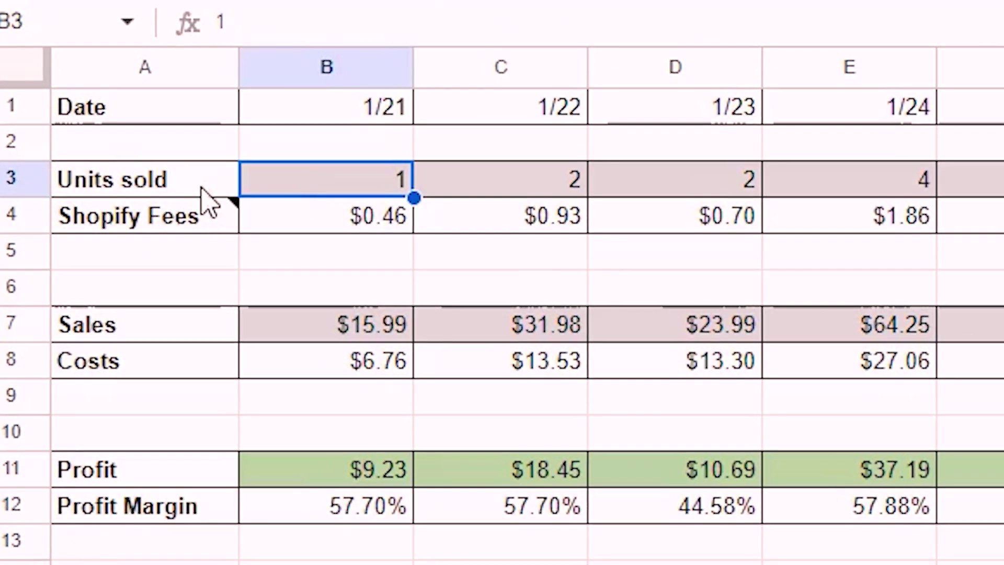
pyautogui.click(202, 189)
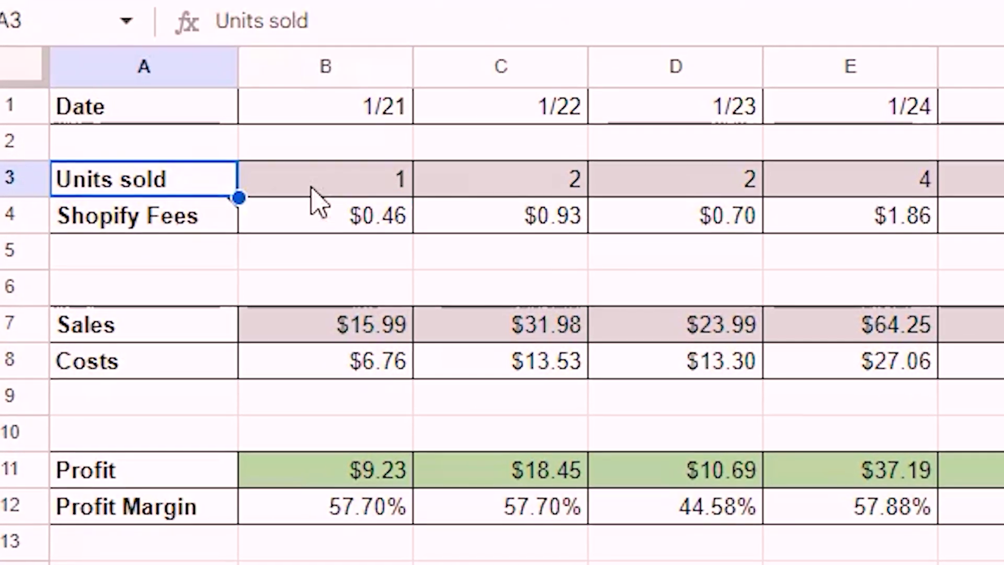
pyautogui.click(311, 189)
pyautogui.click(321, 320)
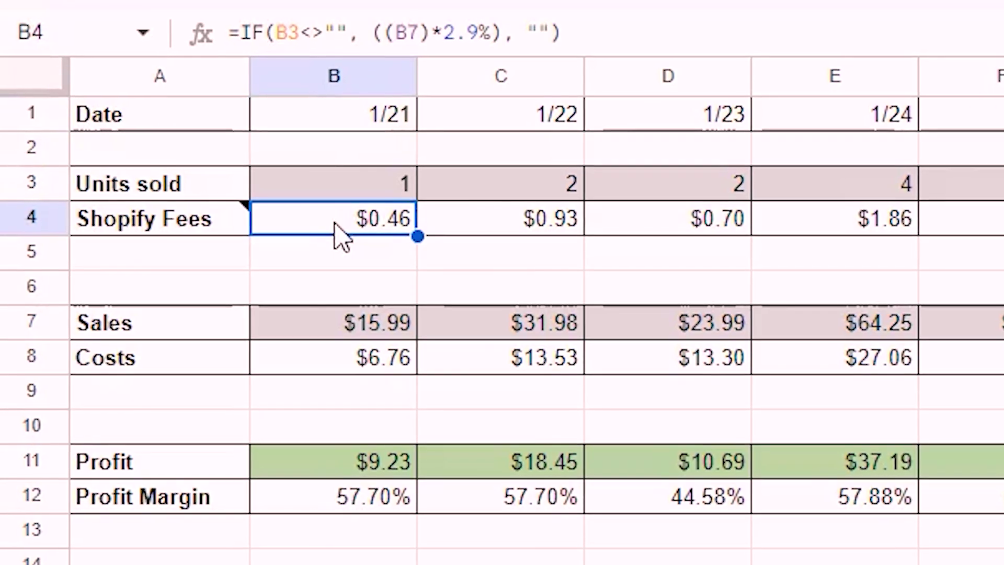
pyautogui.click(371, 186)
pyautogui.click(346, 224)
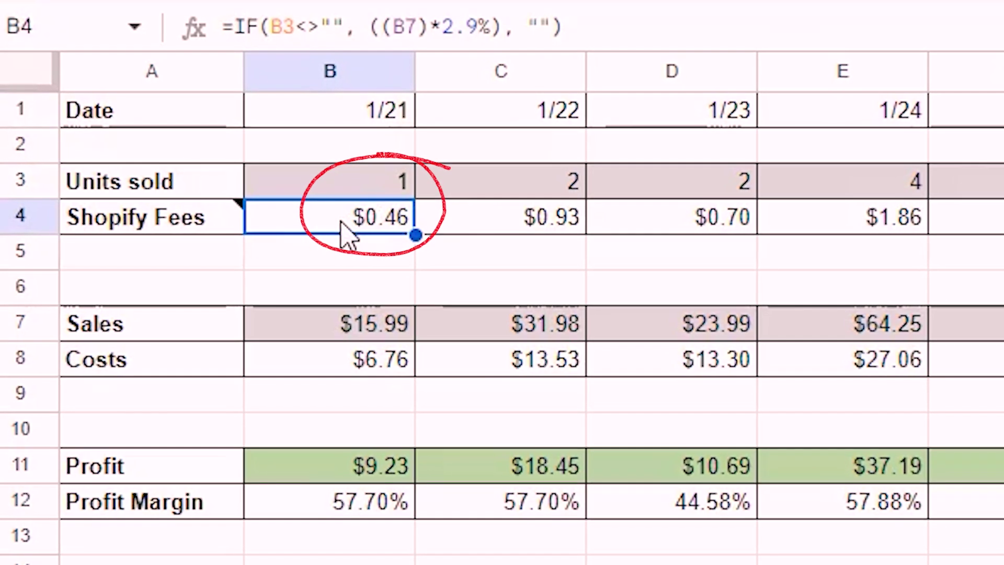
pyautogui.click(331, 326)
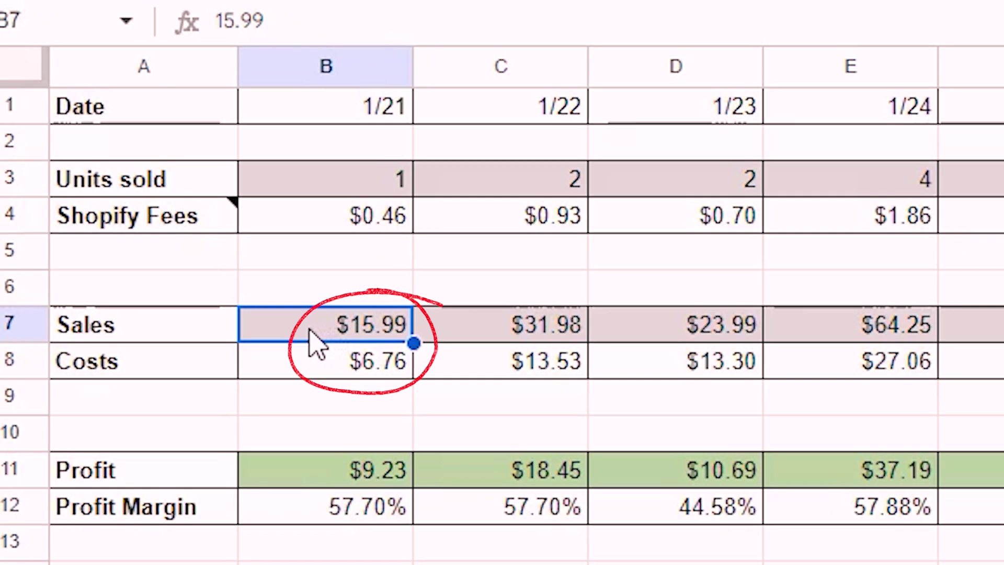
pyautogui.click(325, 351)
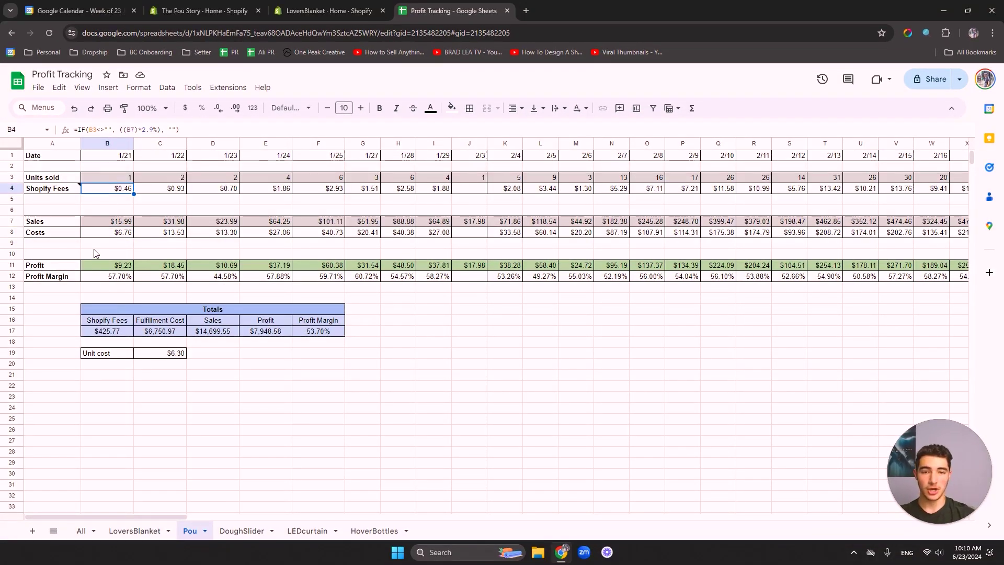
pyautogui.click(115, 267)
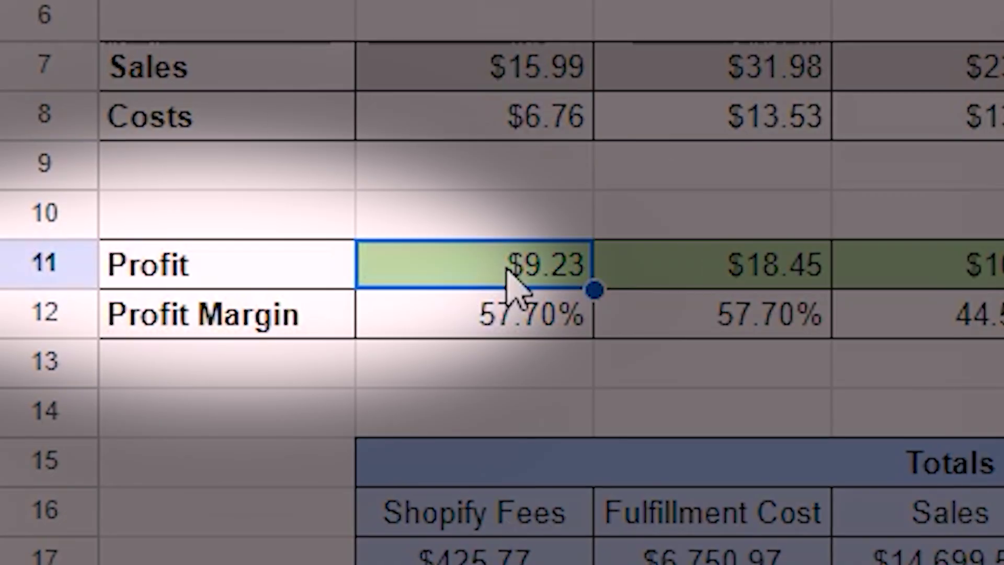
pyautogui.moveTo(106, 267); pyautogui.dragTo(470, 266)
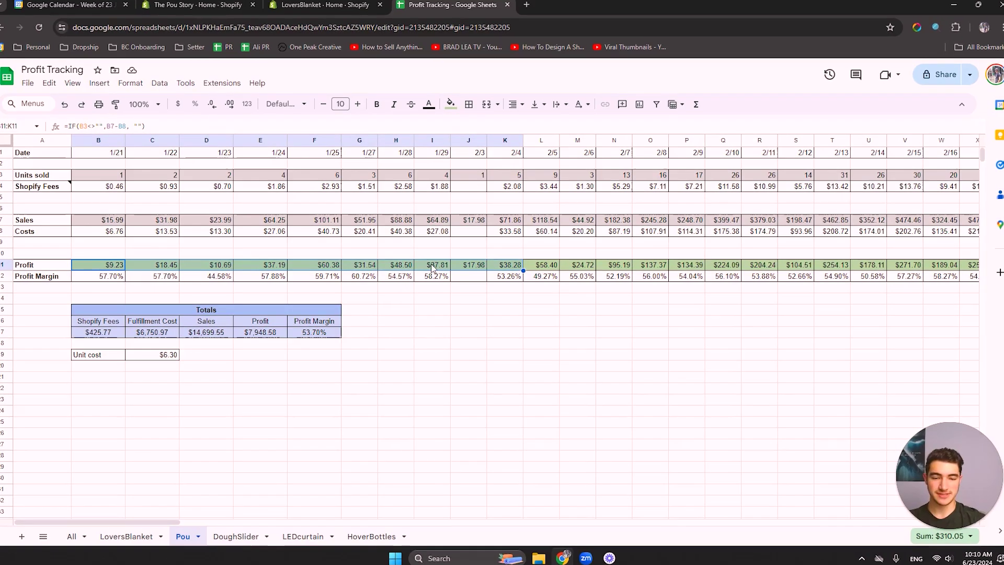
pyautogui.click(95, 265)
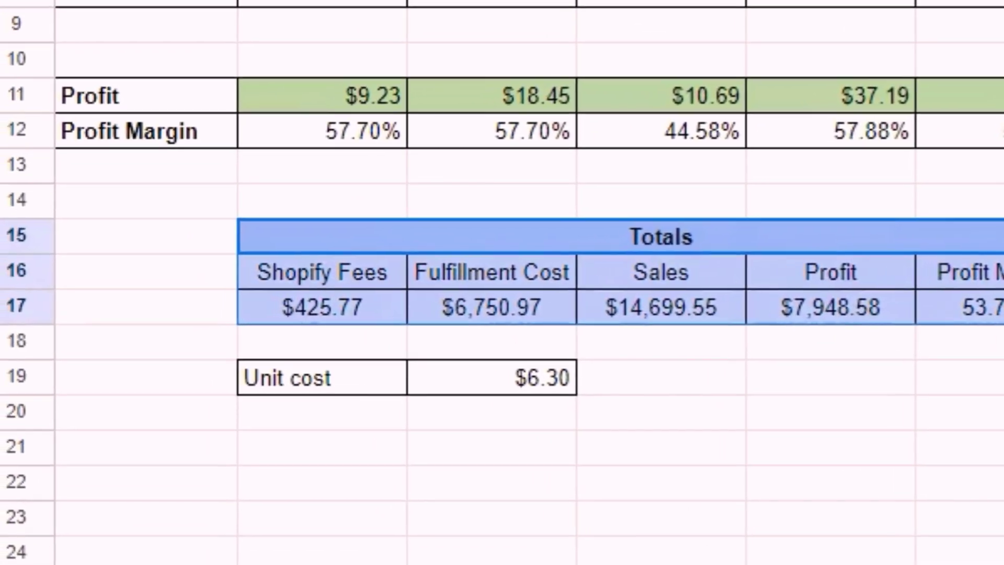
pyautogui.click(381, 282)
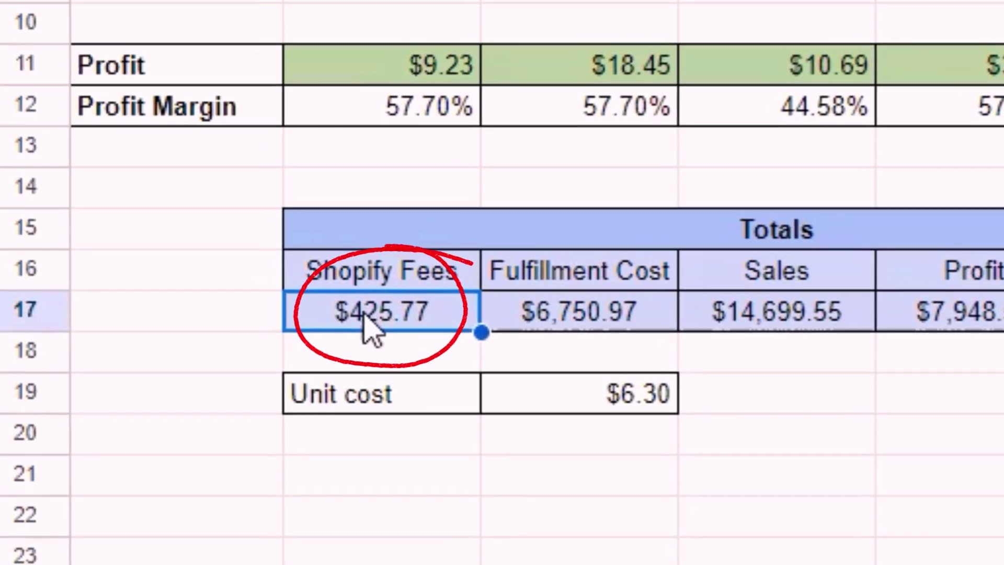
pyautogui.click(523, 312)
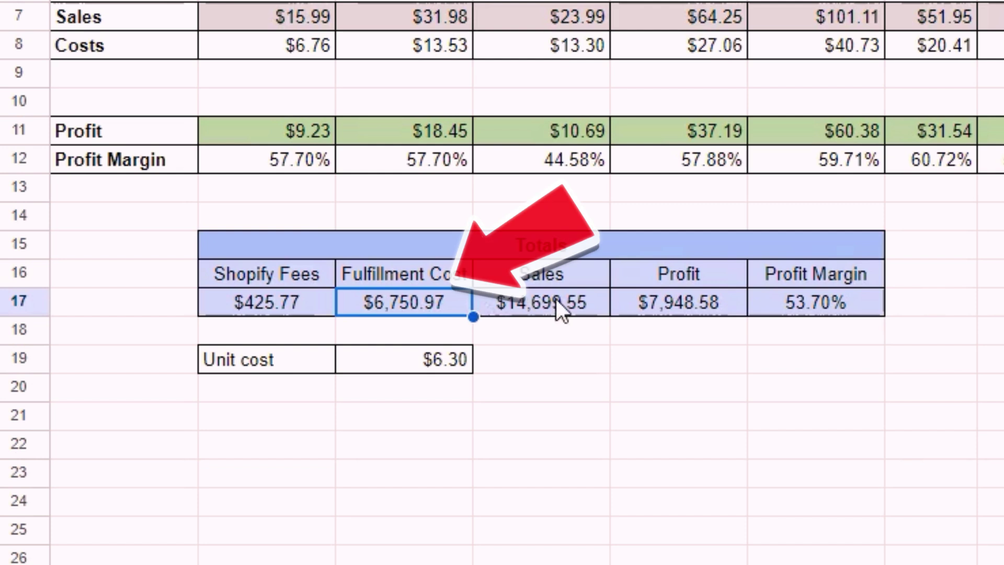
pyautogui.click(549, 303)
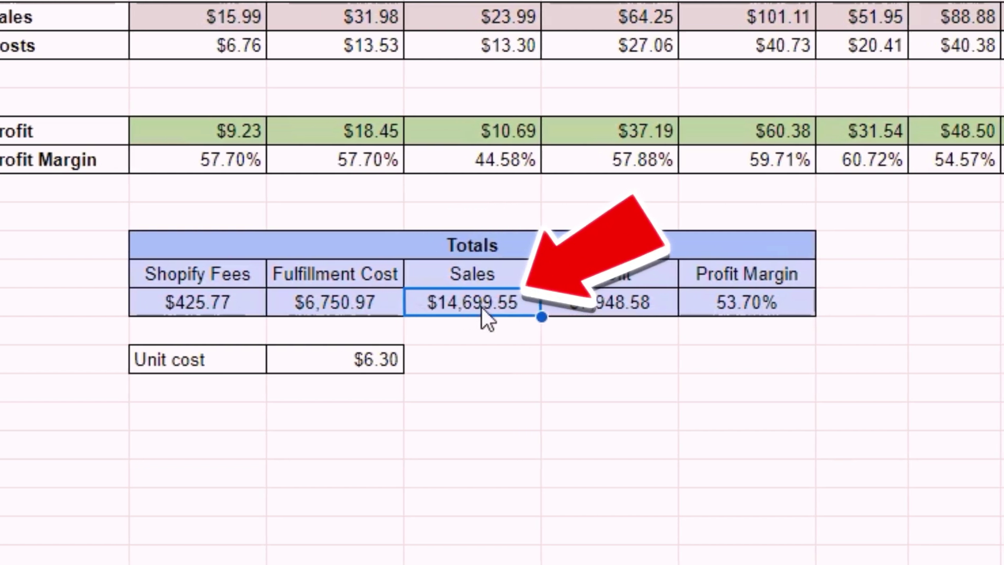
pyautogui.click(627, 303)
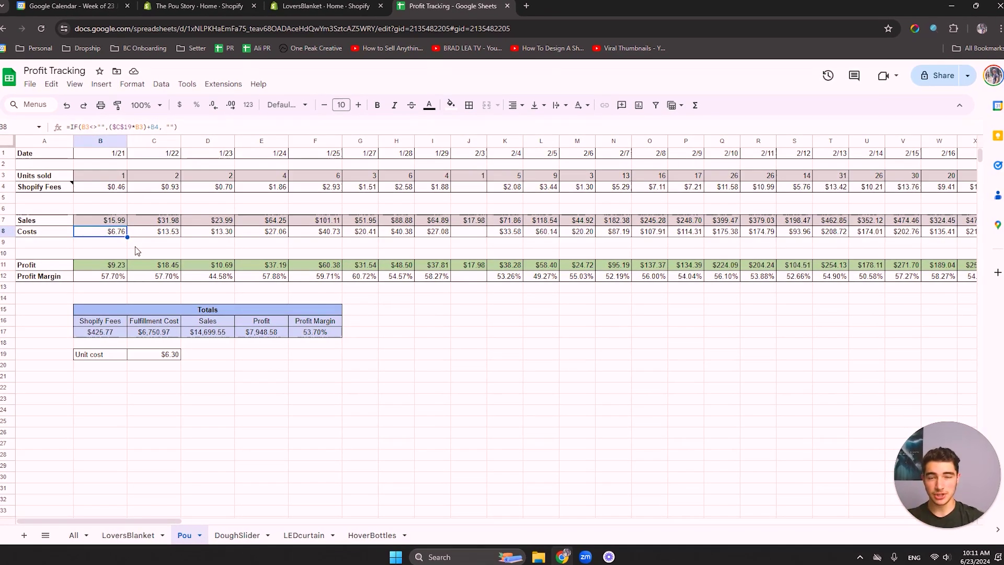
pyautogui.click(266, 333)
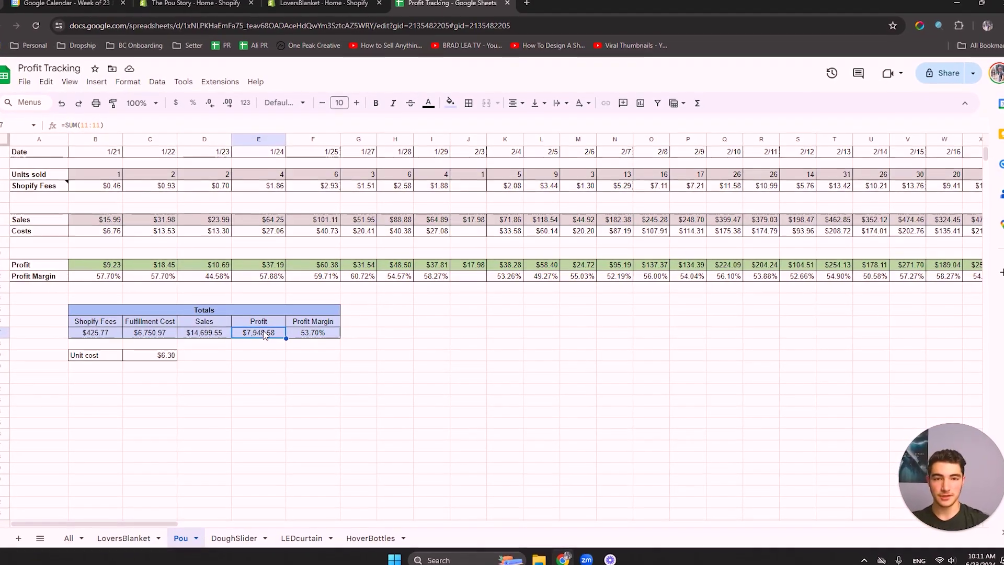
pyautogui.click(310, 335)
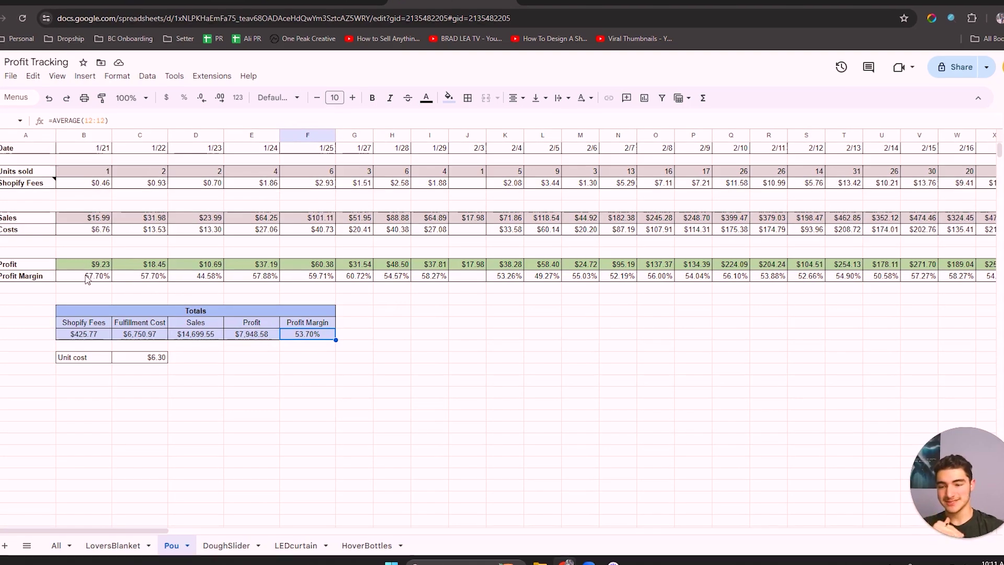
pyautogui.moveTo(83, 275); pyautogui.dragTo(557, 285)
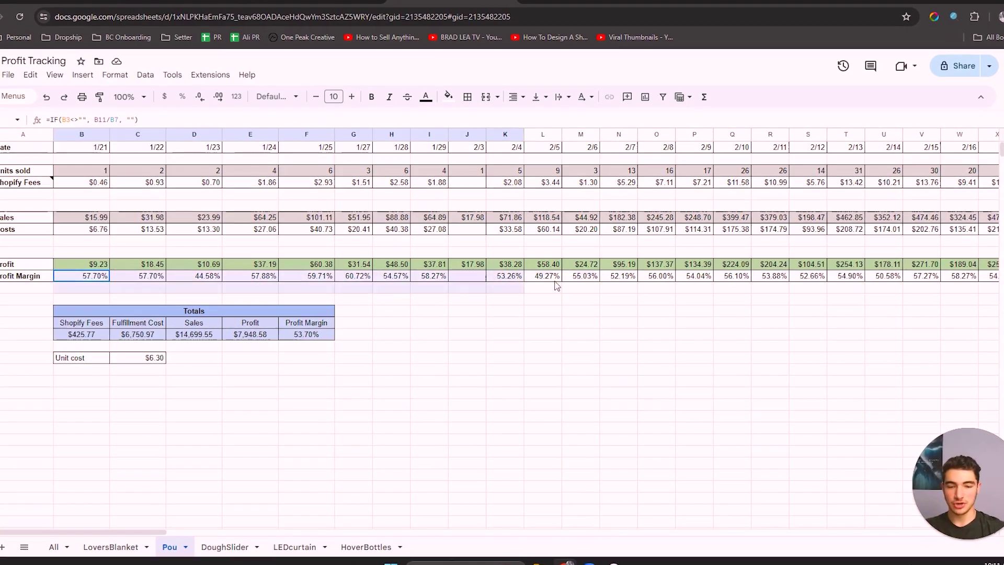
pyautogui.click(619, 276)
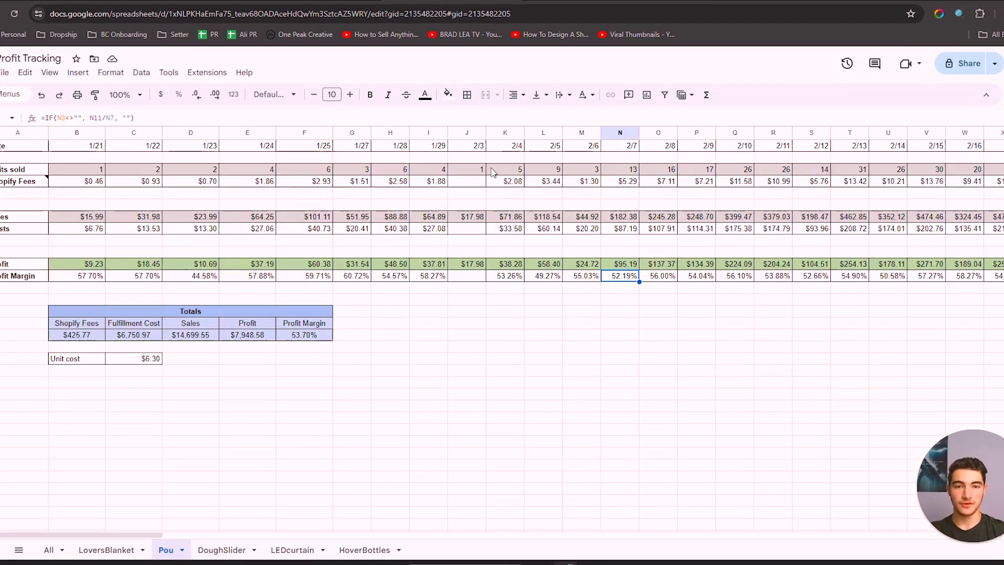
pyautogui.click(79, 361)
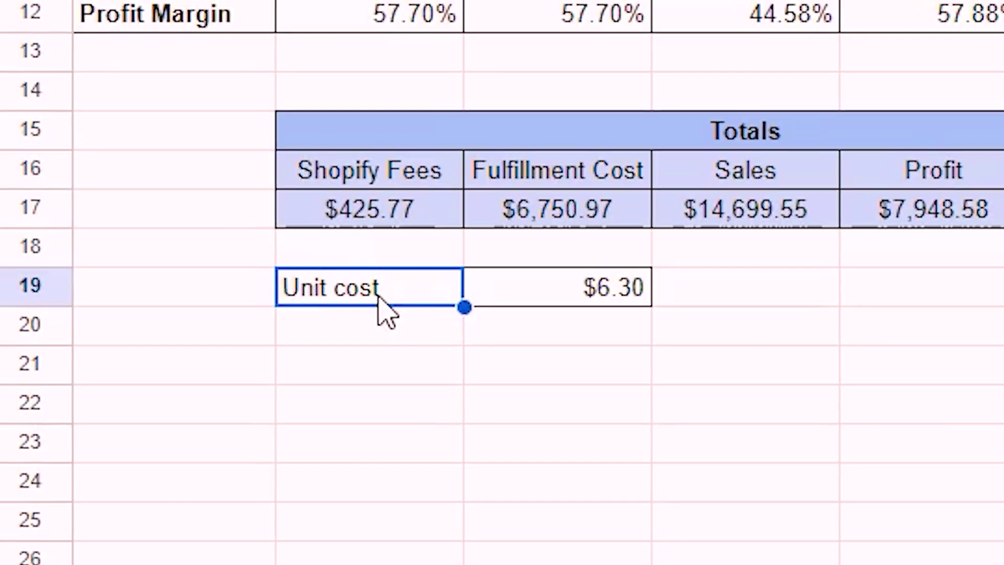
pyautogui.click(558, 302)
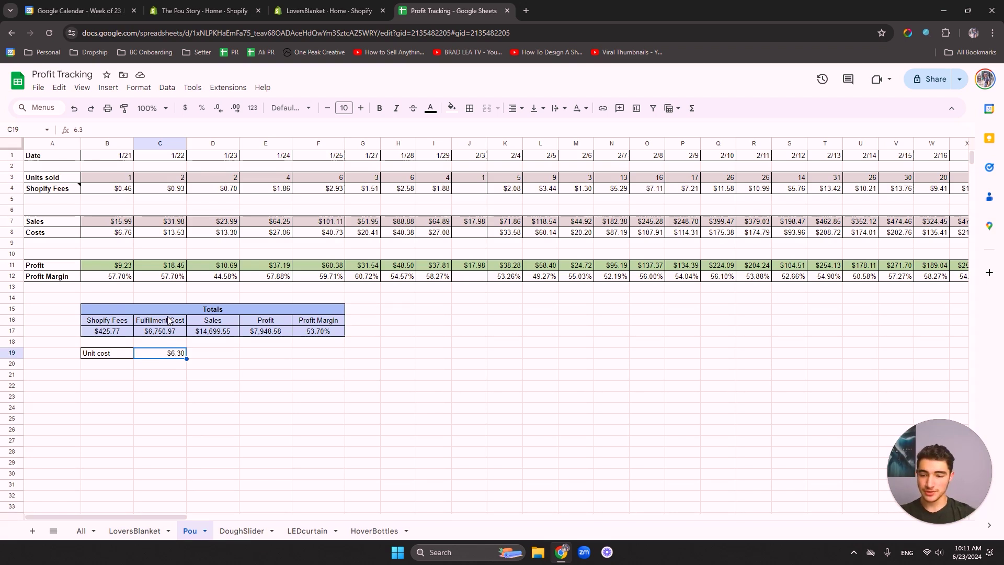
pyautogui.click(455, 364)
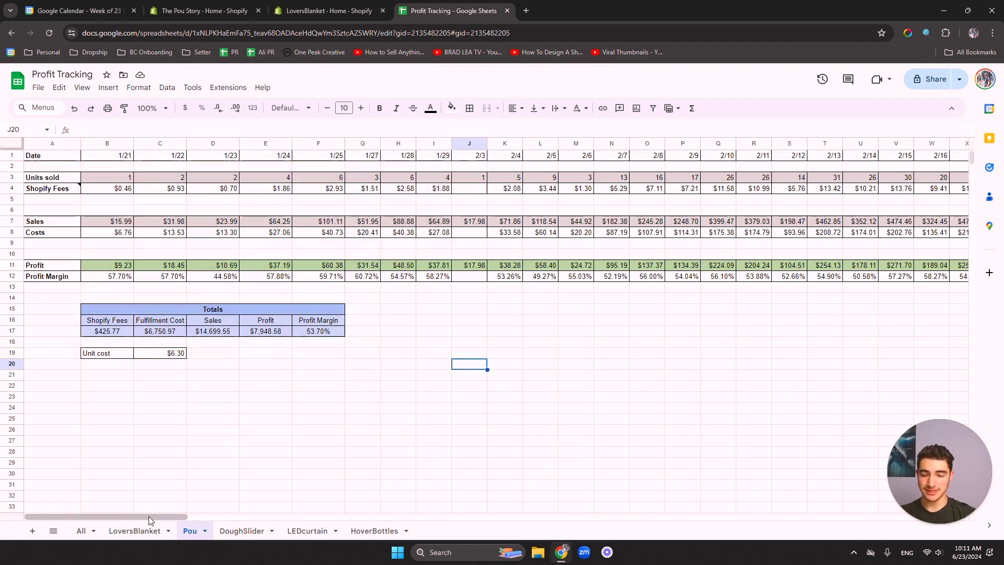
# Step: Scroll the Pou dates from 1/21/2024 onward, then switch to the LoversBlanket sheet
pyautogui.moveTo(148, 516)
pyautogui.mouseDown()
pyautogui.moveTo(261, 516)
pyautogui.moveTo(141, 516)
pyautogui.mouseUp()
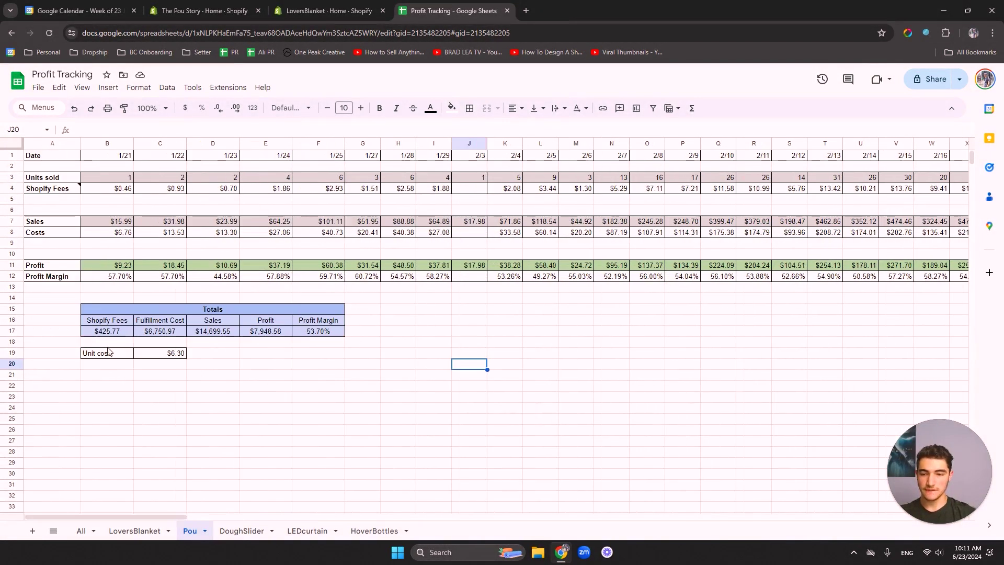
pyautogui.click(106, 158)
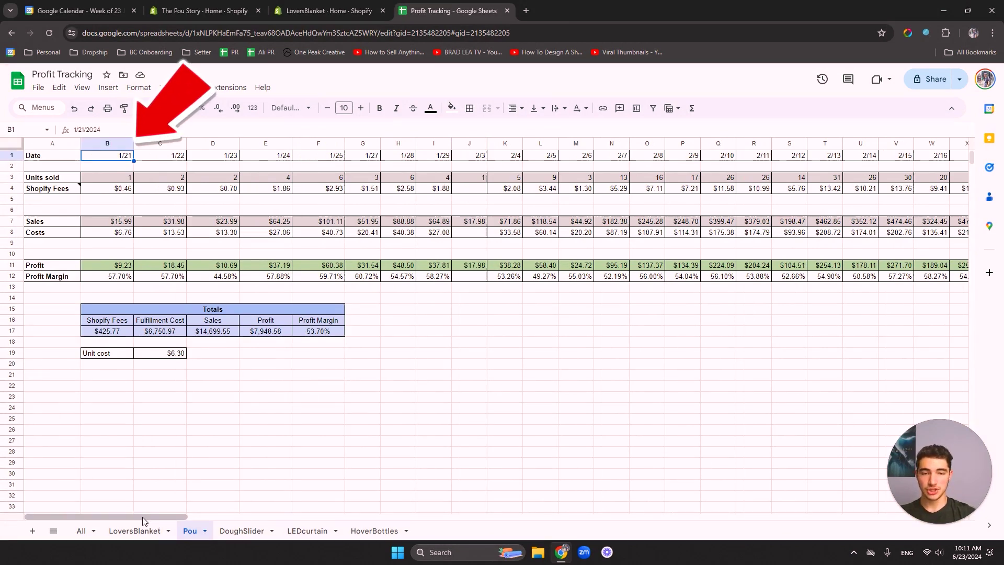
pyautogui.moveTo(142, 517); pyautogui.dragTo(757, 500)
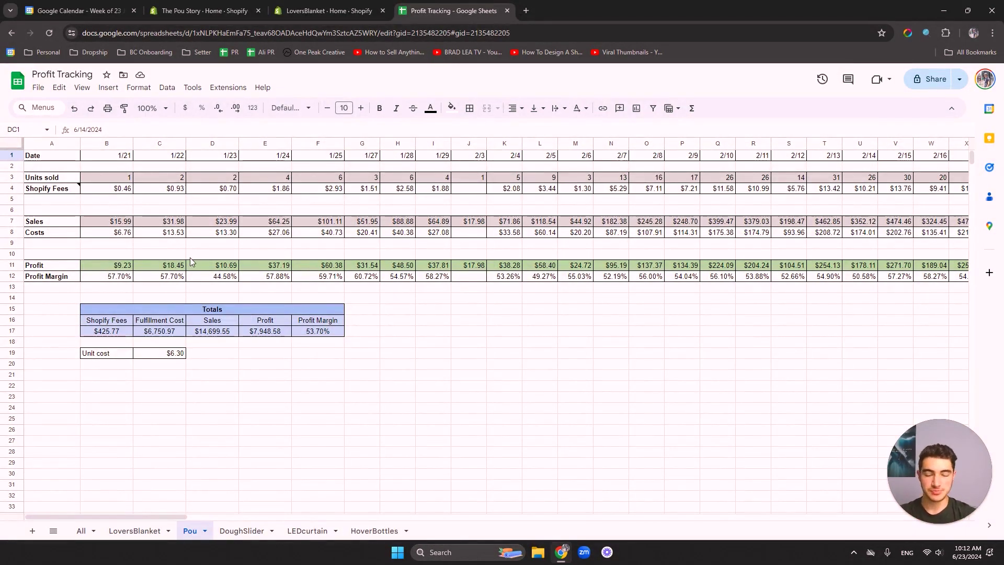
pyautogui.click(139, 534)
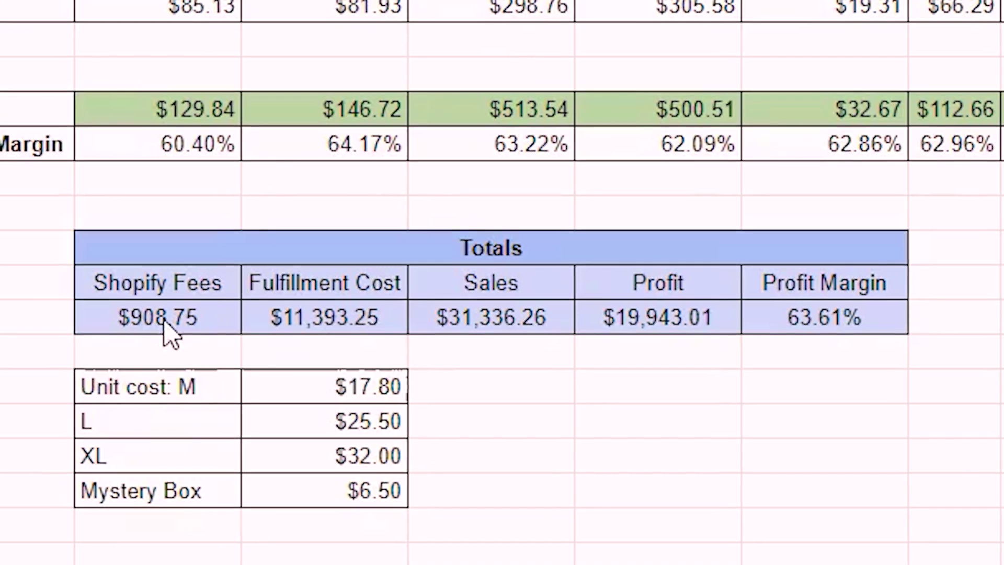
pyautogui.moveTo(121, 375); pyautogui.dragTo(311, 377)
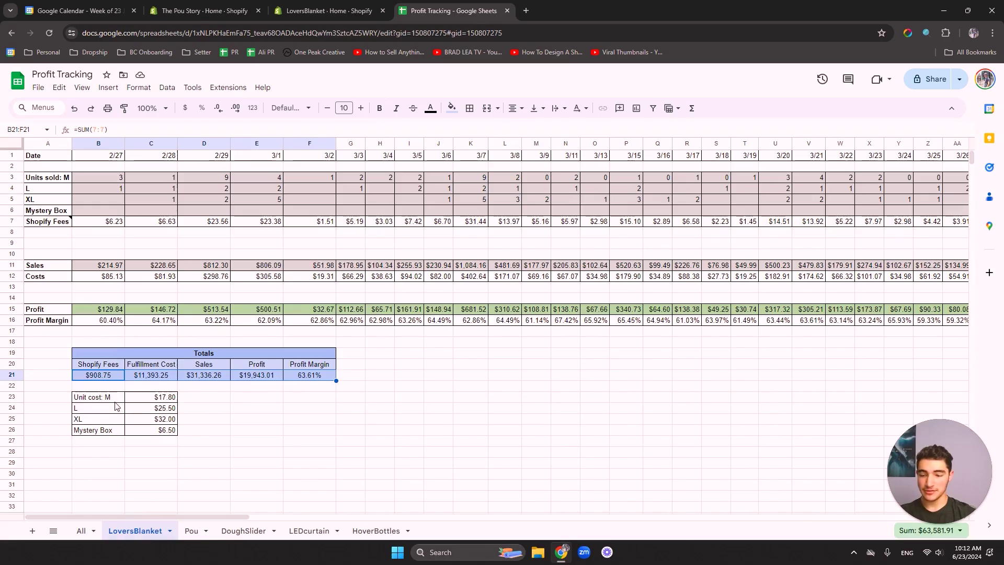
pyautogui.click(209, 397)
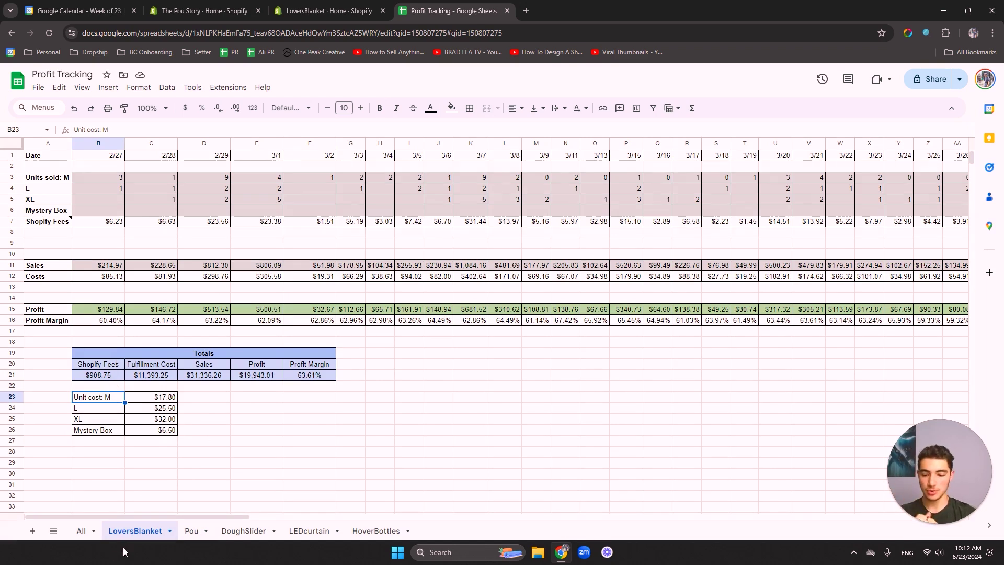
pyautogui.click(190, 531)
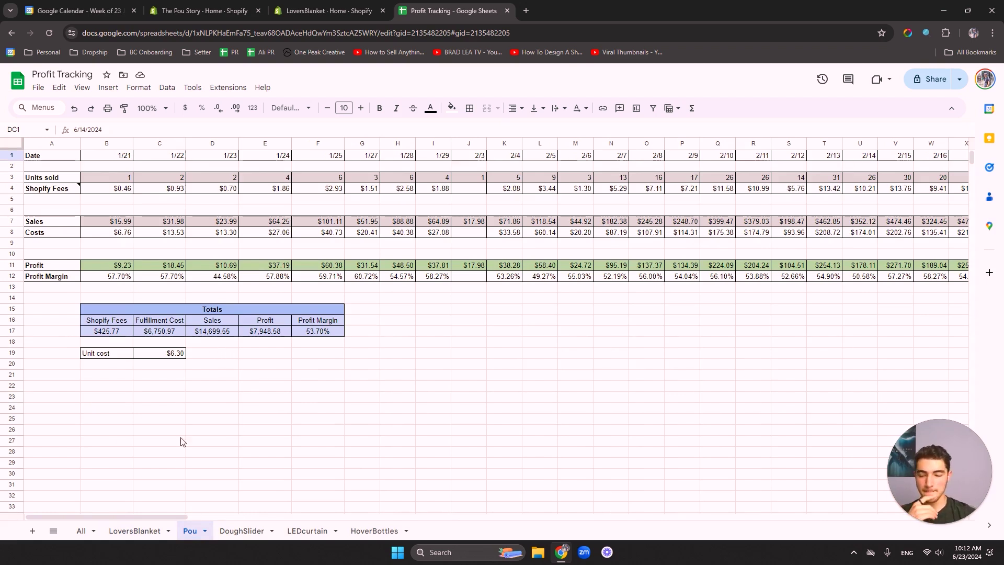
pyautogui.hotkey('ctrl', 'shift', 'pageup')
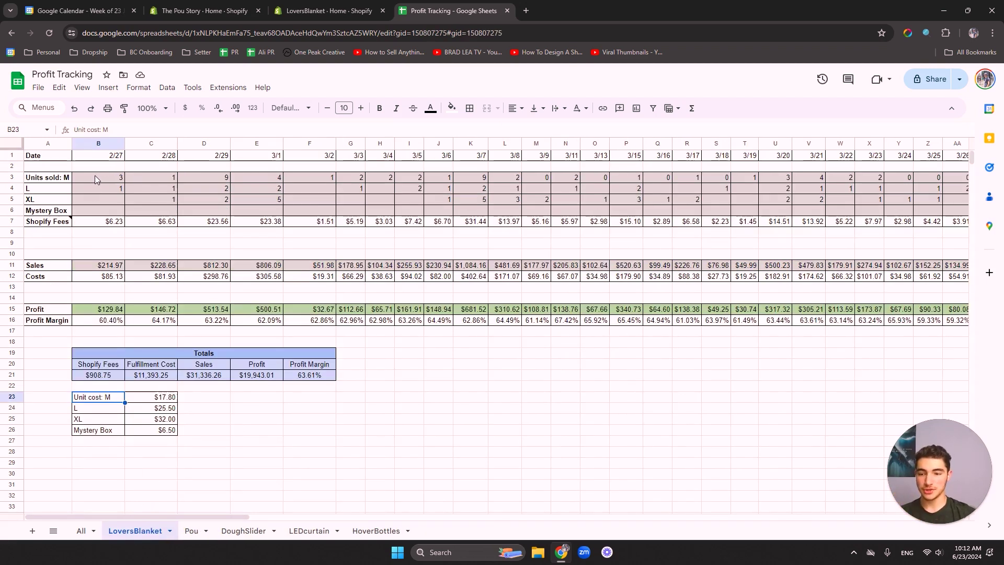
pyautogui.click(58, 178)
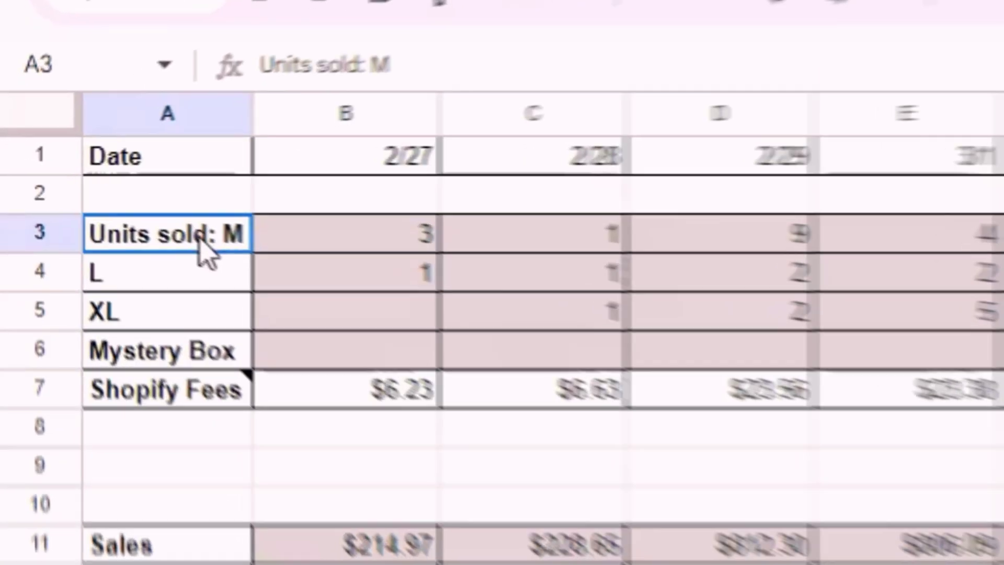
pyautogui.click(54, 189)
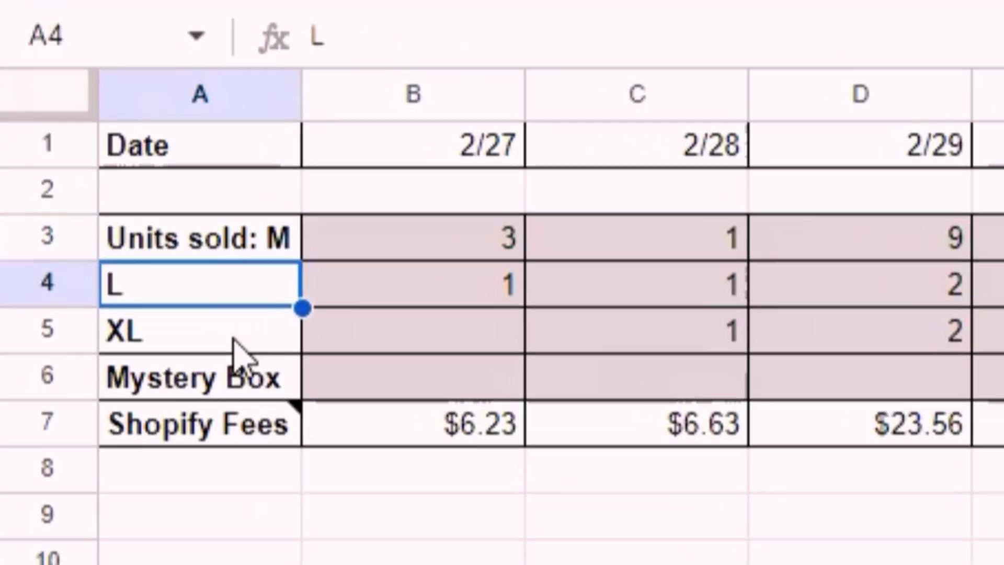
pyautogui.click(240, 333)
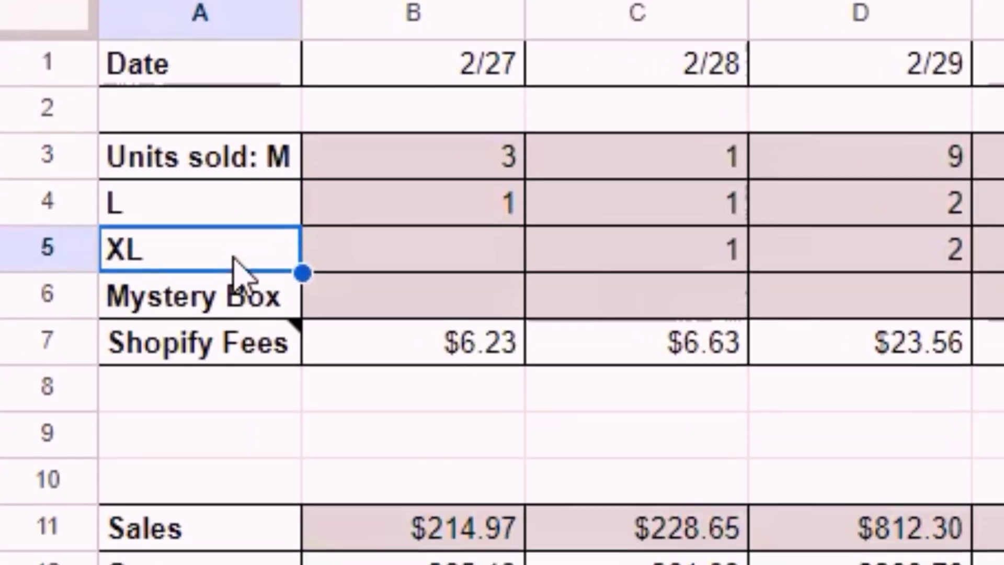
pyautogui.click(257, 390)
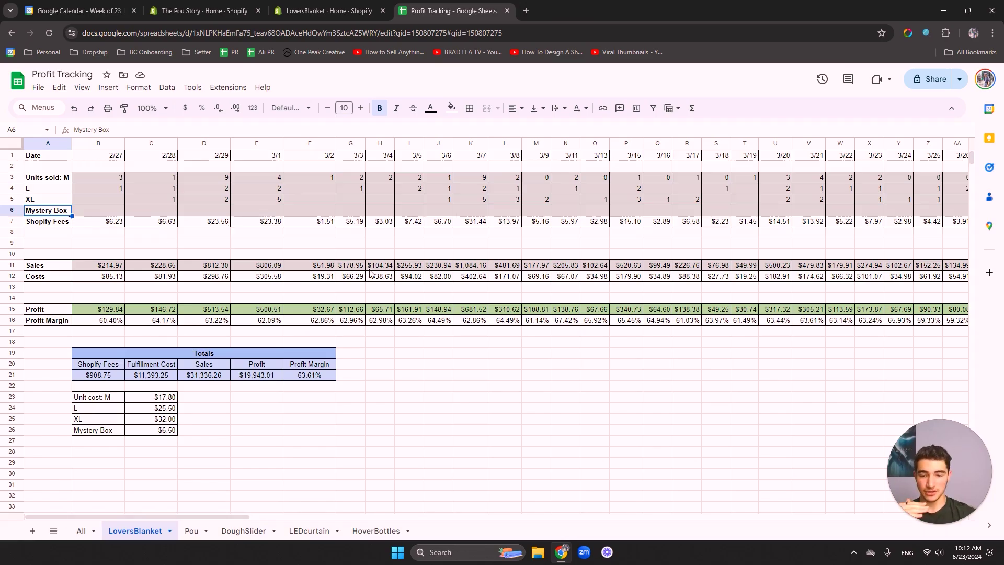
pyautogui.moveTo(350, 265); pyautogui.dragTo(590, 261)
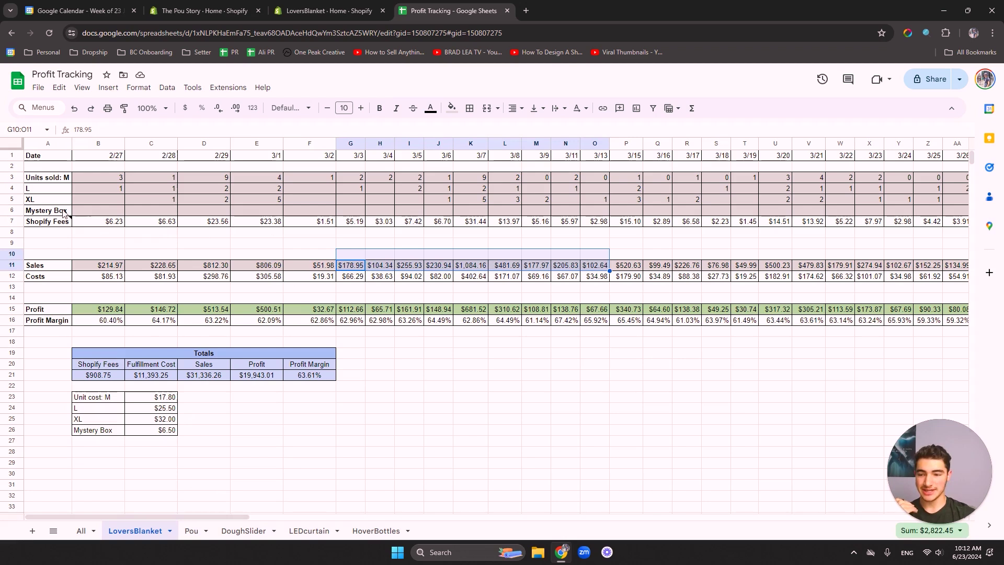
pyautogui.click(51, 158)
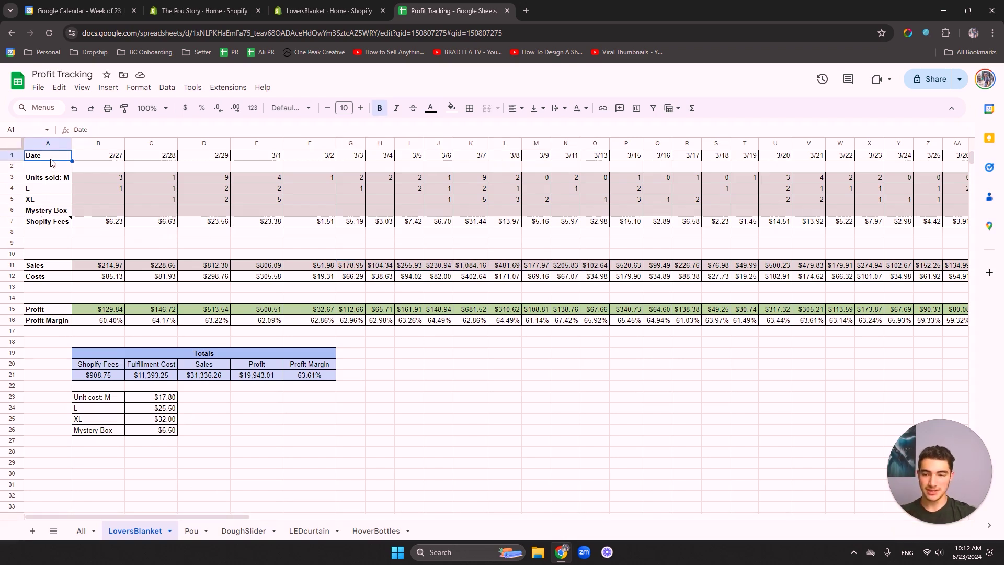
pyautogui.hotkey('ctrl', 'Right')
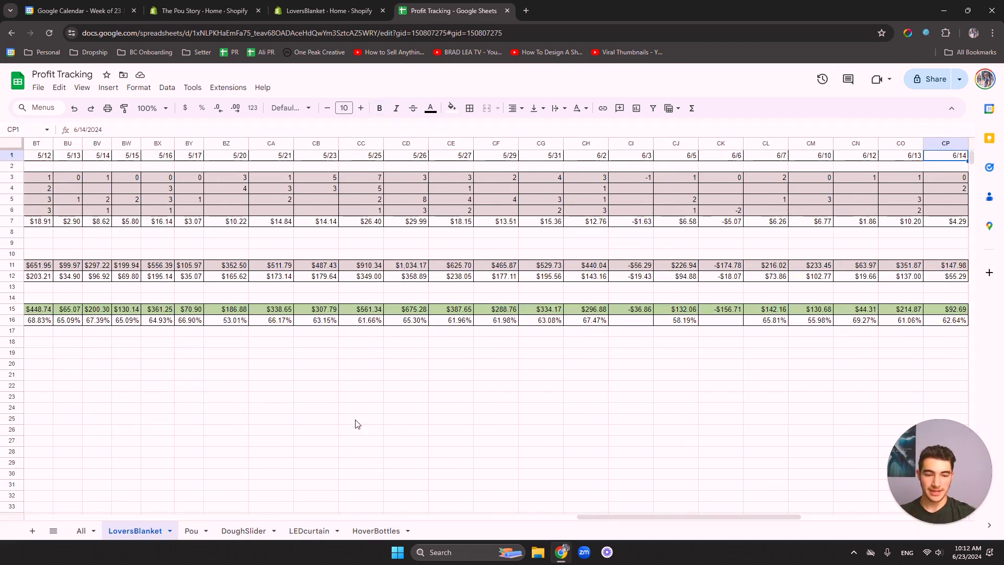
pyautogui.moveTo(601, 521); pyautogui.dragTo(752, 520)
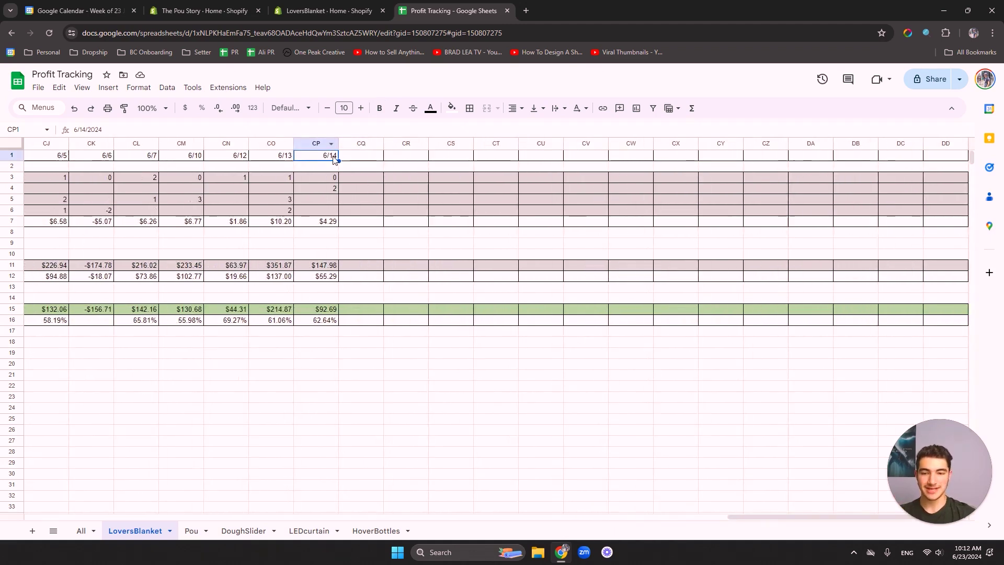
pyautogui.click(353, 160)
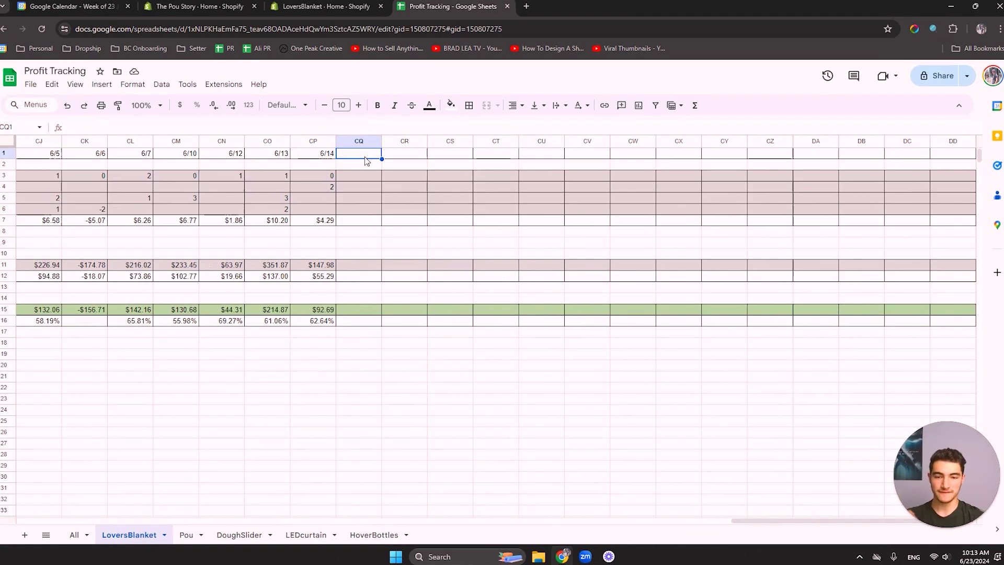
# Step: Open the LoversBlanket store's Shopify analytics and set the range to the last 7 days
pyautogui.click(324, 5)
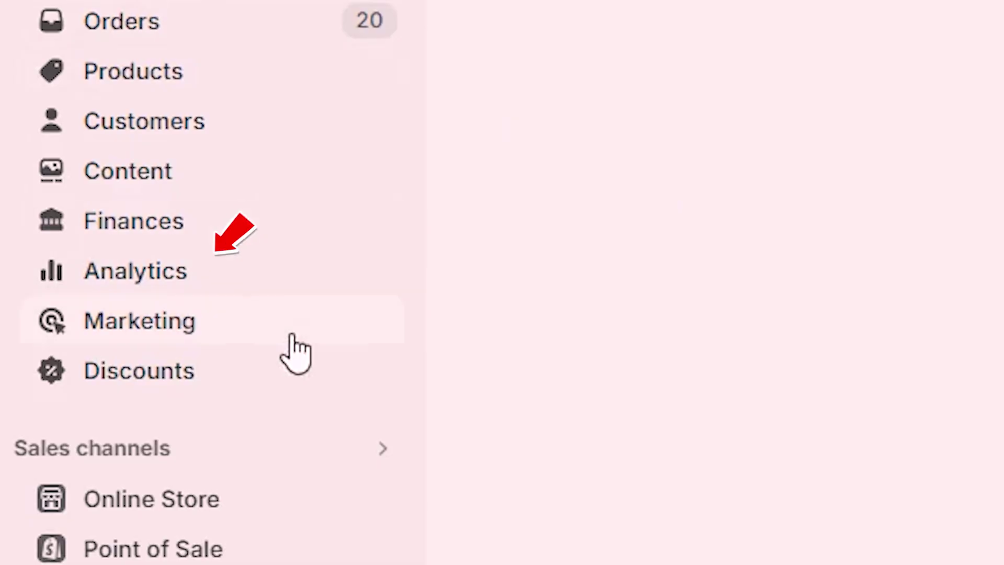
pyautogui.click(280, 277)
pyautogui.click(173, 139)
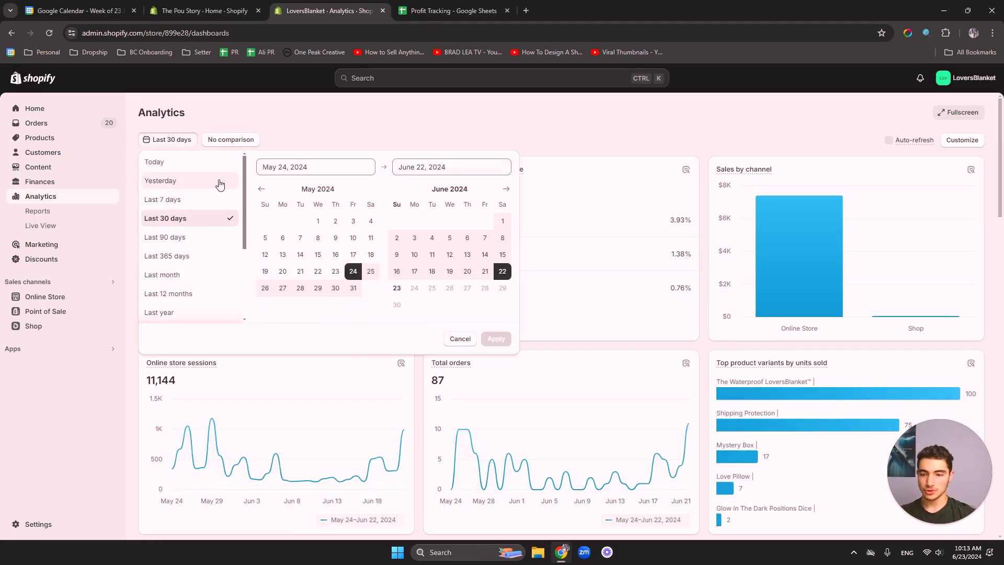
pyautogui.click(216, 201)
pyautogui.press('Return')
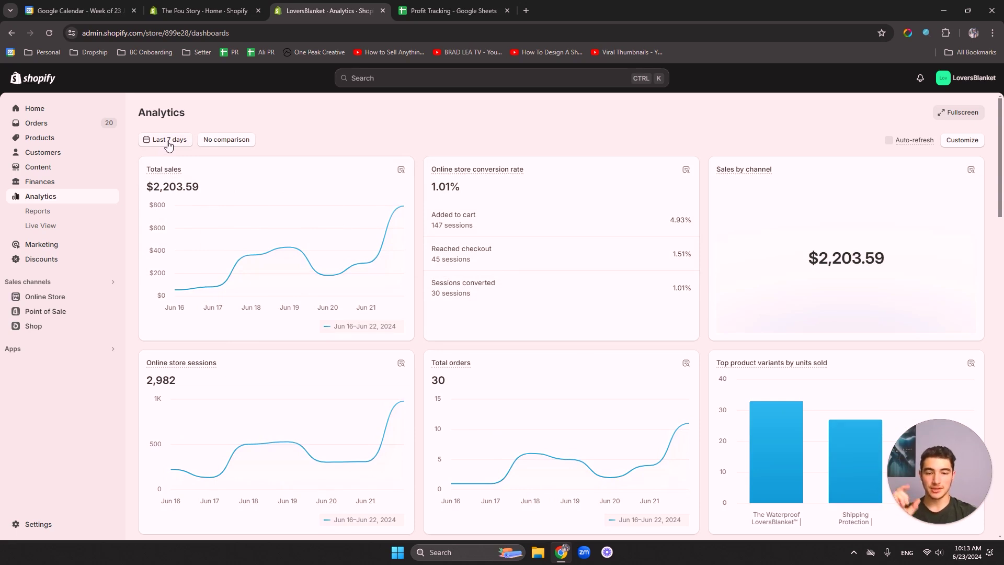
# Step: Narrow the analytics range to June 16 only ($54.97 sales) and return to the spreadsheet
pyautogui.click(168, 142)
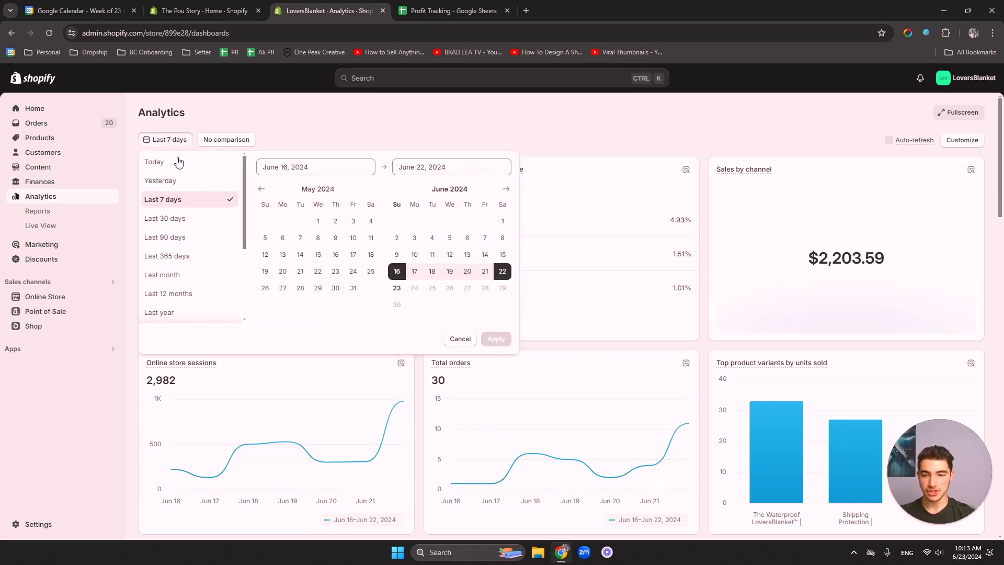
pyautogui.click(397, 272)
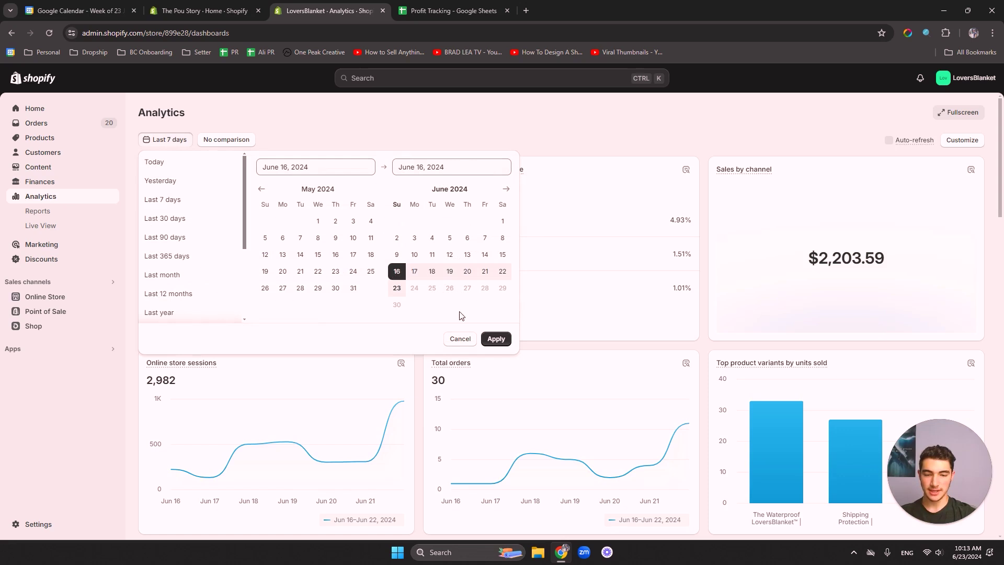
pyautogui.click(495, 339)
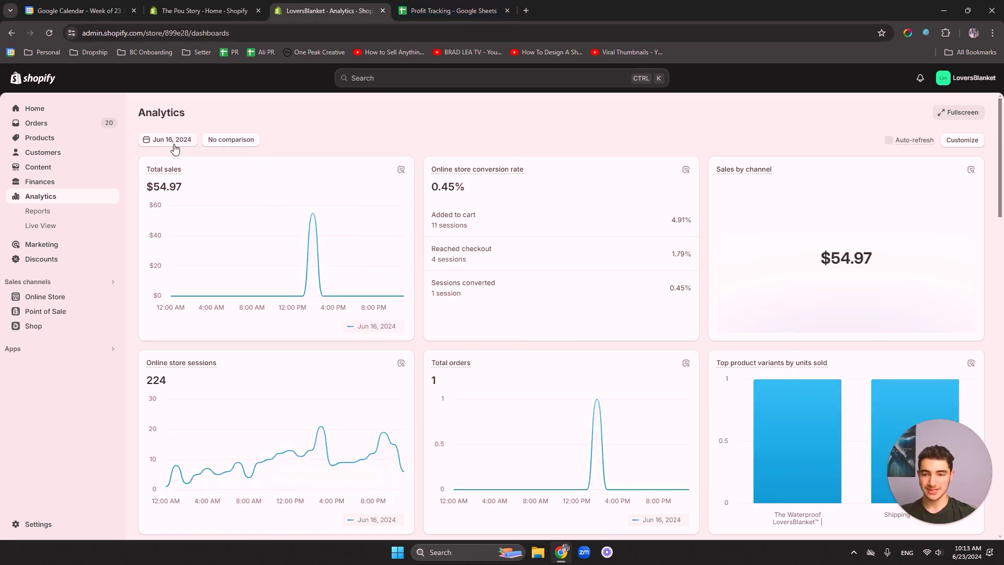
pyautogui.click(174, 141)
pyautogui.press('Escape')
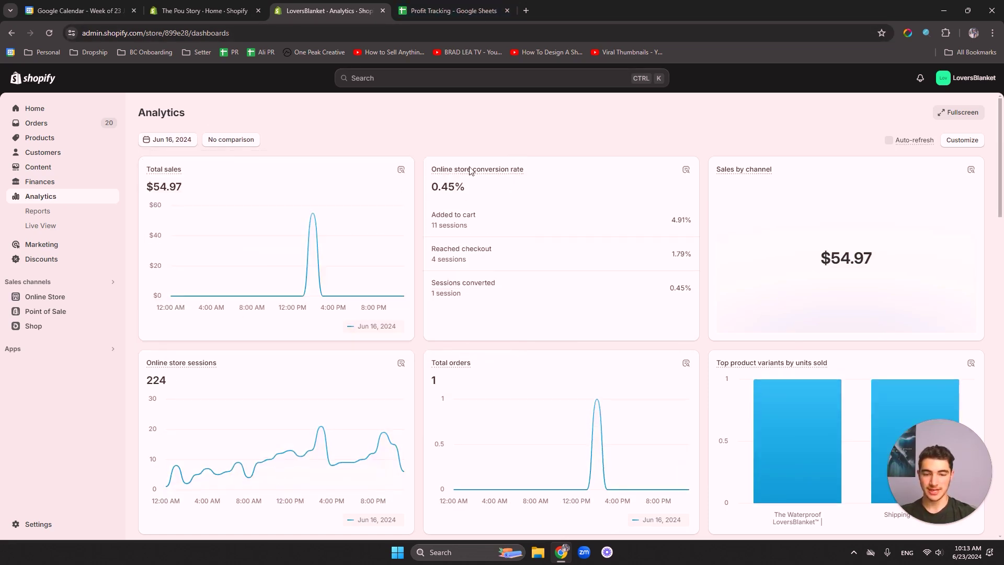
pyautogui.click(449, 10)
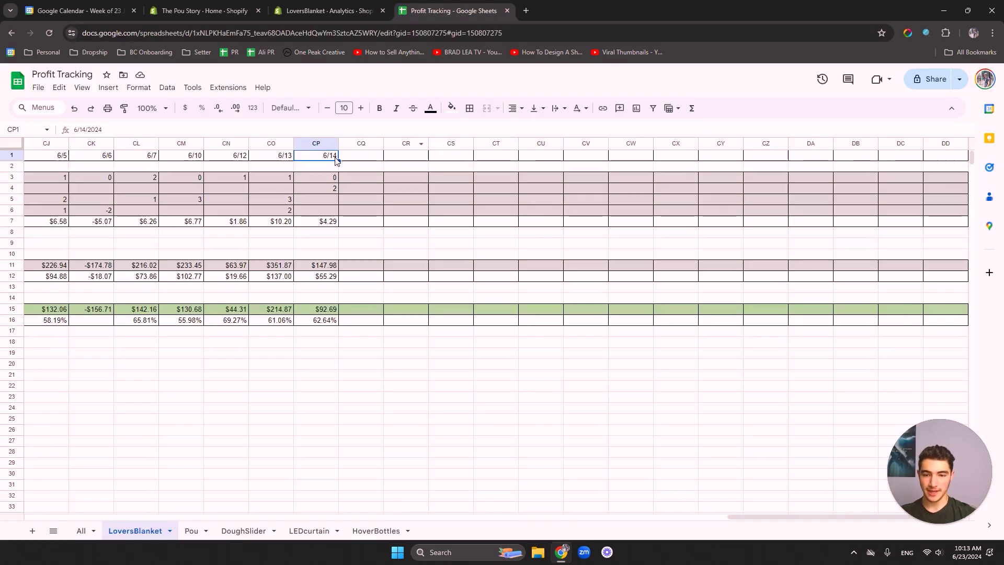
# Step: Set CQ1 to 6/16 and fill the date row through 6/22
pyautogui.moveTo(338, 161); pyautogui.dragTo(368, 157)
pyautogui.doubleClick(368, 156)
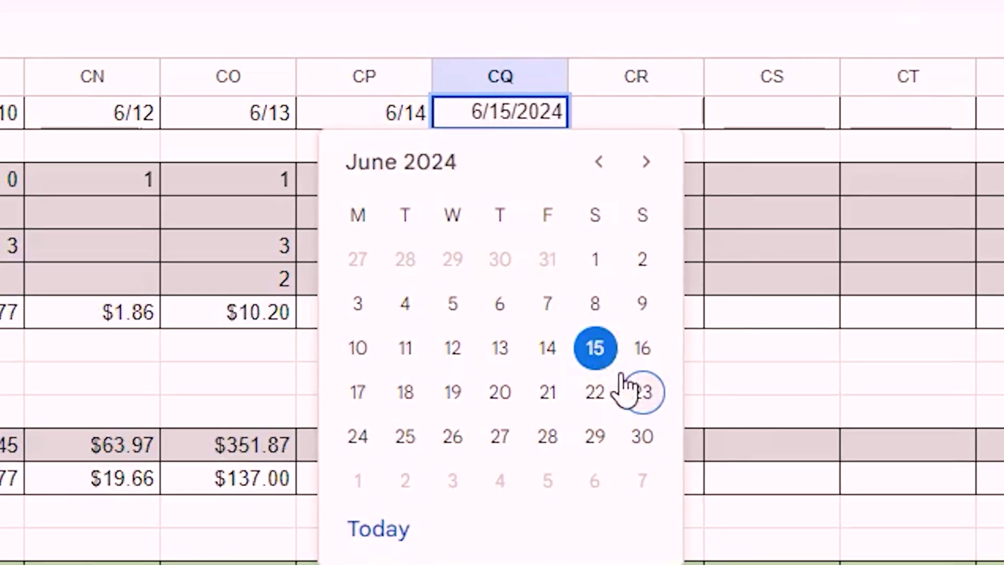
pyautogui.click(647, 350)
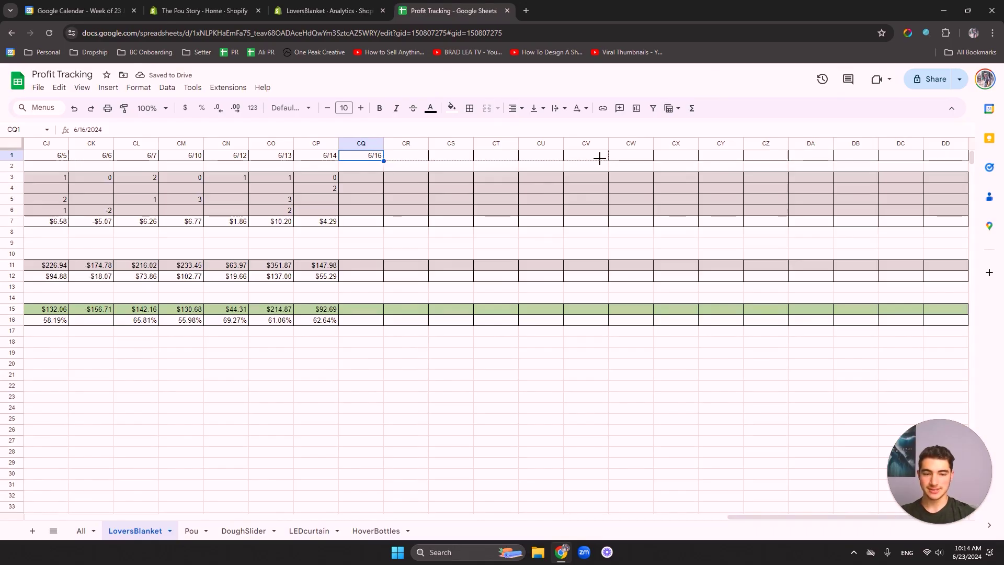
pyautogui.moveTo(652, 159); pyautogui.dragTo(653, 158)
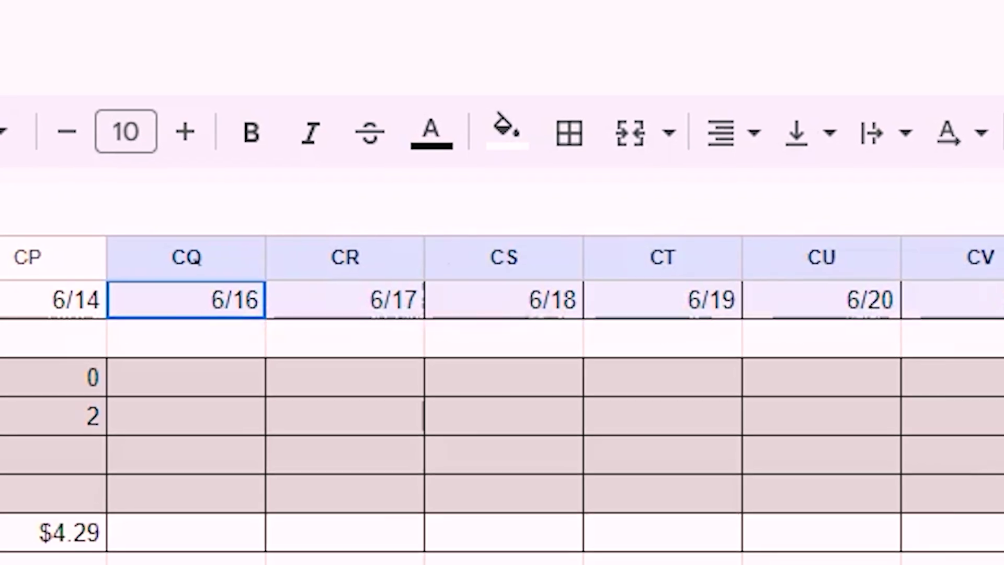
# Step: Widen column A slightly and select the empty 6/16 units and Sales cells
pyautogui.click(173, 384)
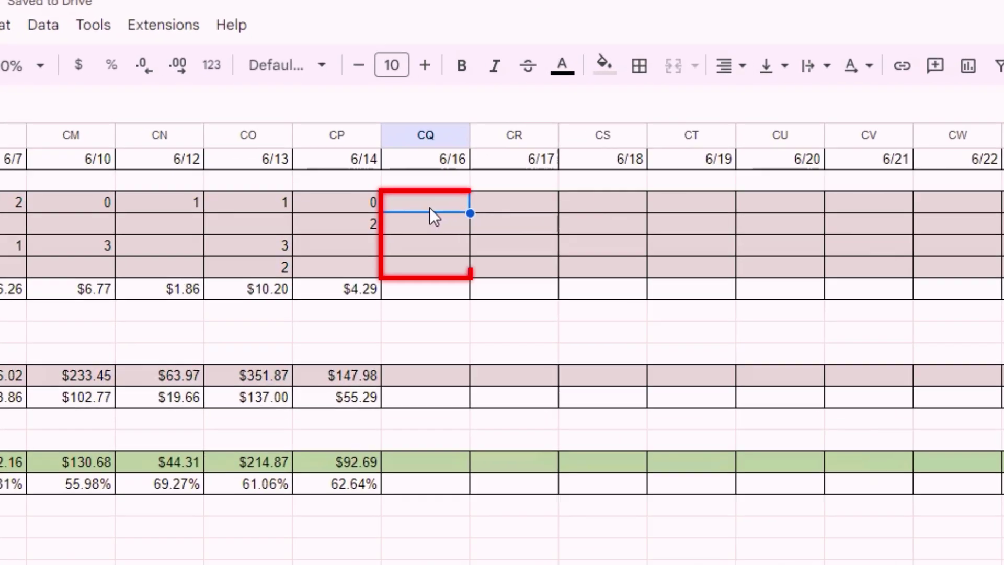
pyautogui.moveTo(429, 207)
pyautogui.mouseDown()
pyautogui.moveTo(443, 273)
pyautogui.moveTo(444, 204)
pyautogui.moveTo(423, 207)
pyautogui.mouseUp()
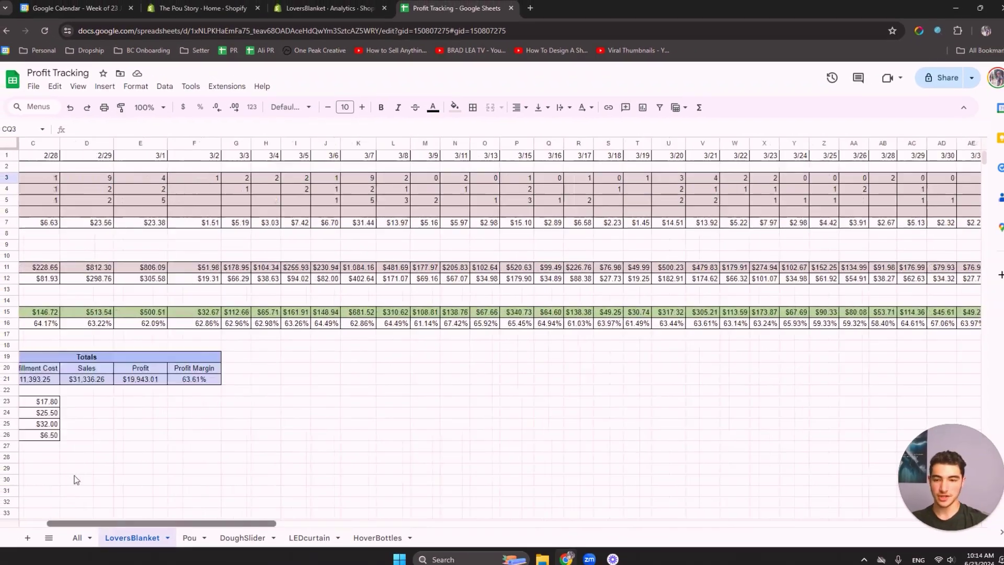
pyautogui.hscroll(-3, 14, 157)
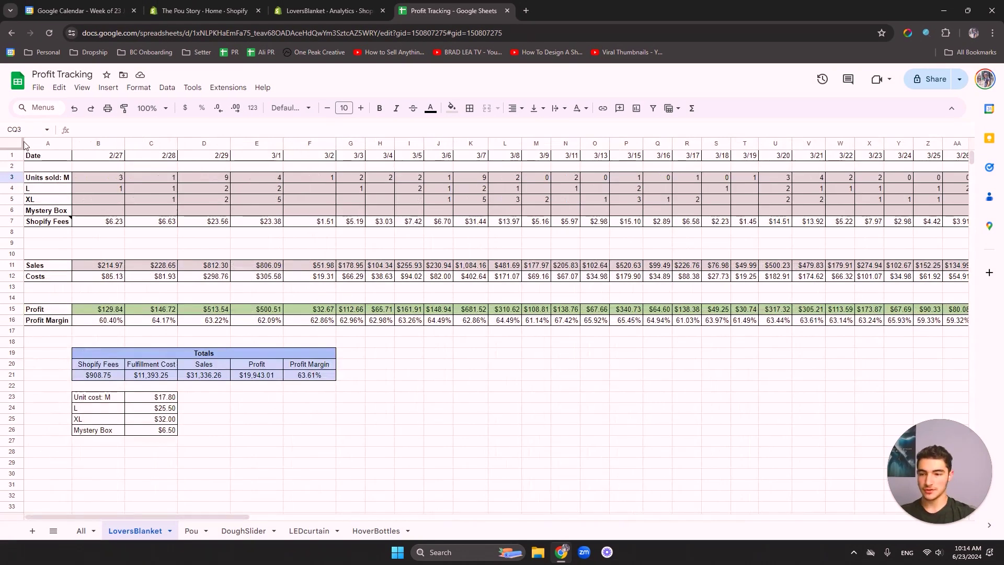
pyautogui.moveTo(69, 143); pyautogui.dragTo(72, 142)
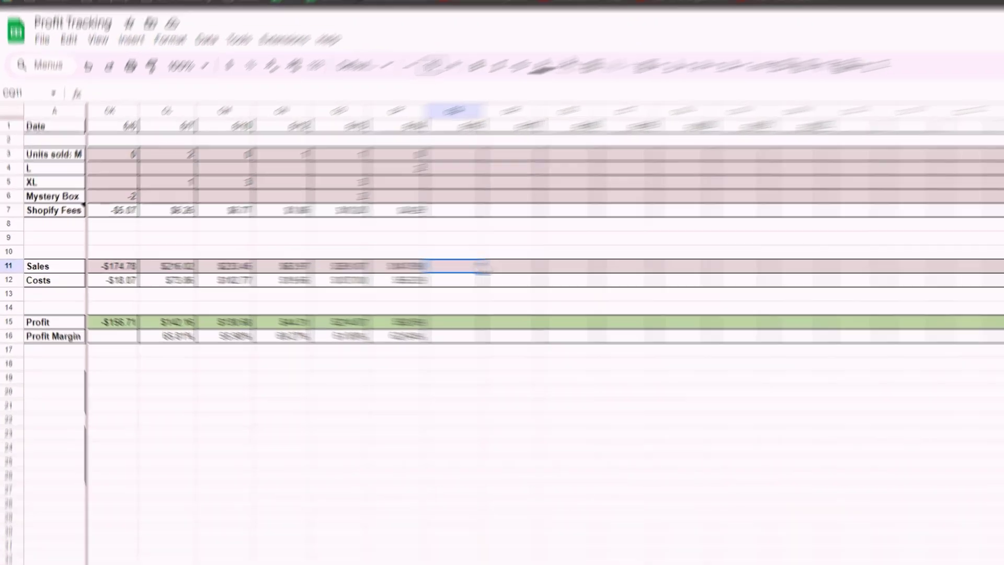
pyautogui.click(739, 264)
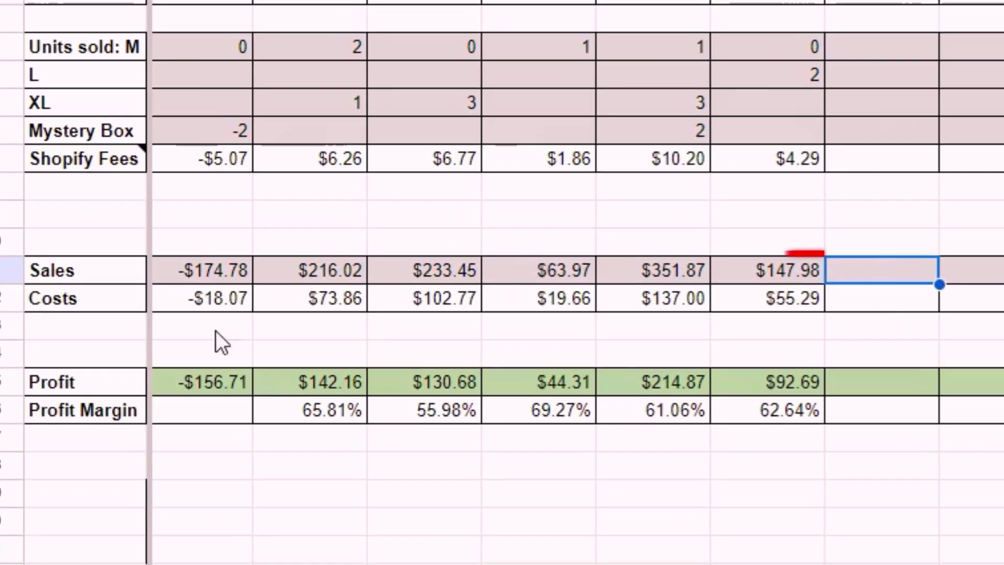
pyautogui.moveTo(881, 269)
pyautogui.mouseDown()
pyautogui.moveTo(900, 298)
pyautogui.moveTo(1003, 299)
pyautogui.mouseUp()
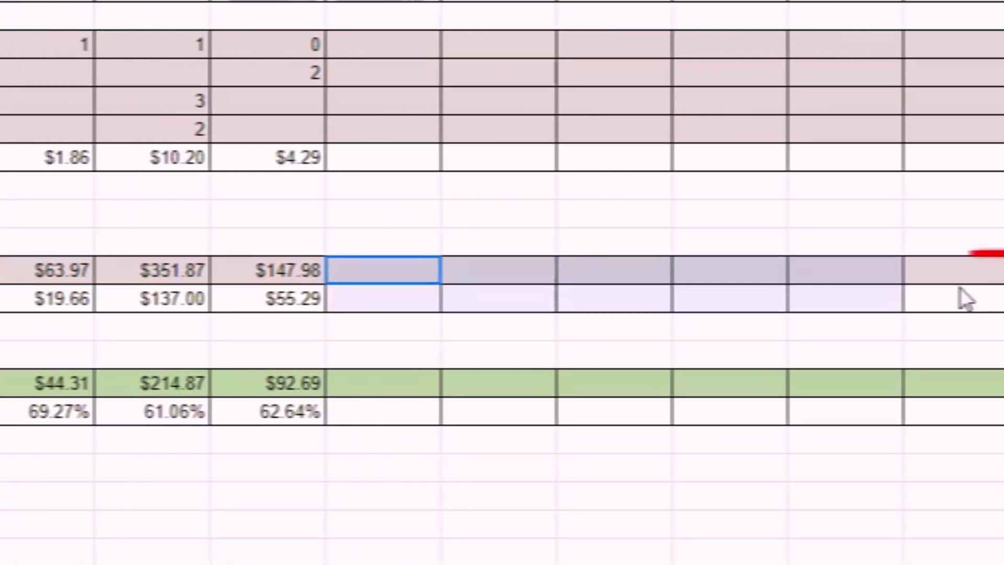
pyautogui.click(383, 270)
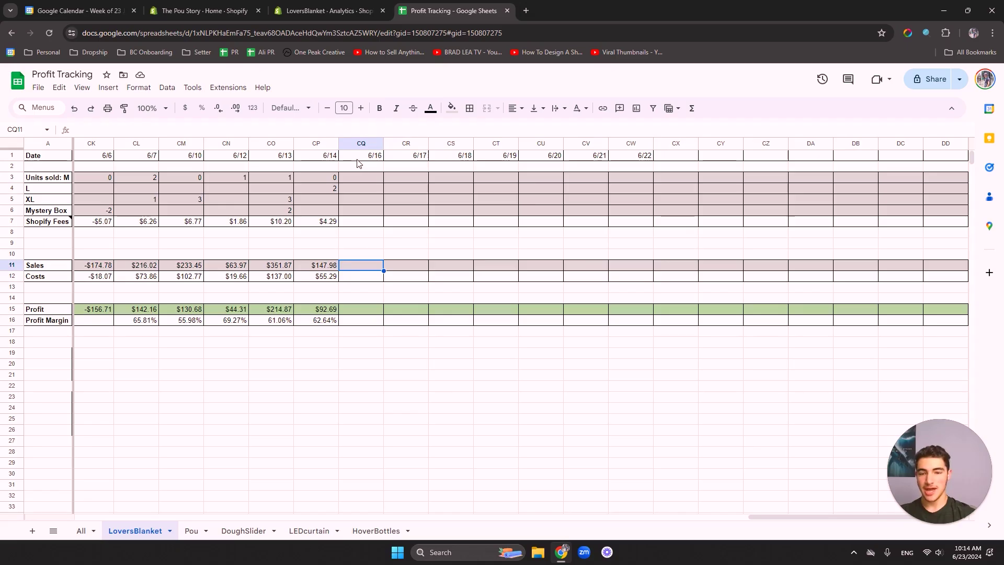
# Step: Copy Shopify's 6/16 ($54.97) and 6/17 ($82.57) total sales into the Sales row
pyautogui.click(337, 12)
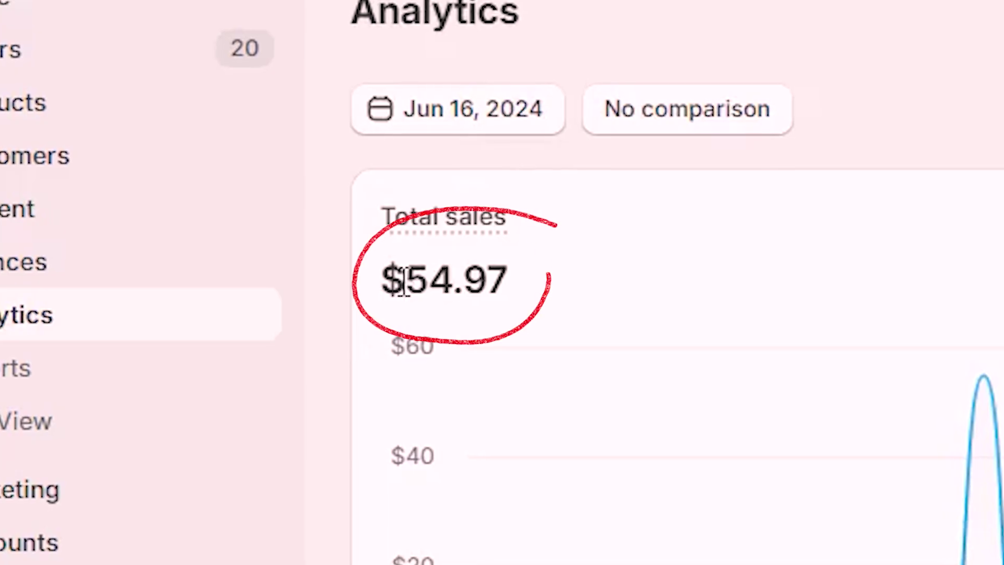
pyautogui.moveTo(152, 189); pyautogui.dragTo(199, 191)
pyautogui.click(444, 11)
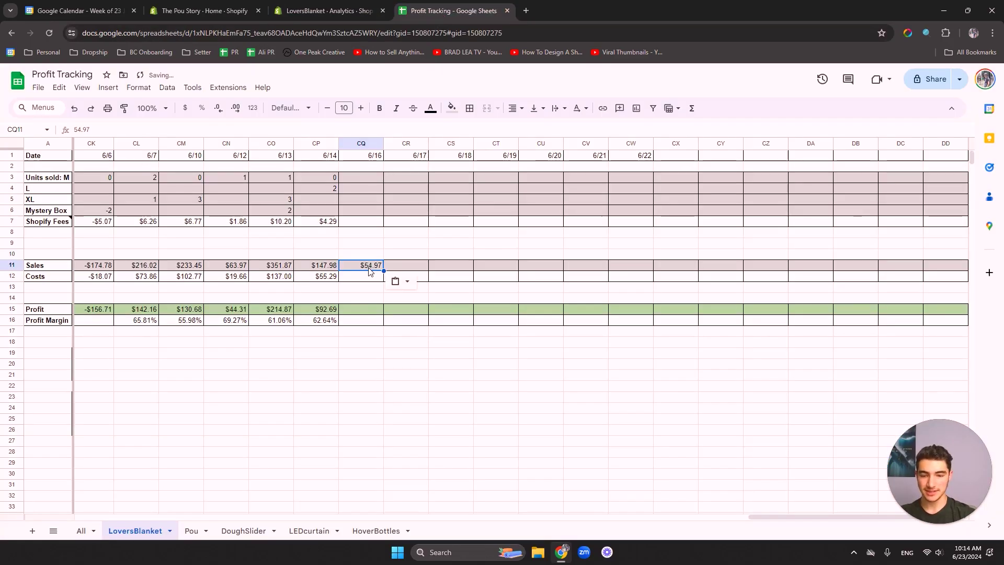
pyautogui.click(335, 11)
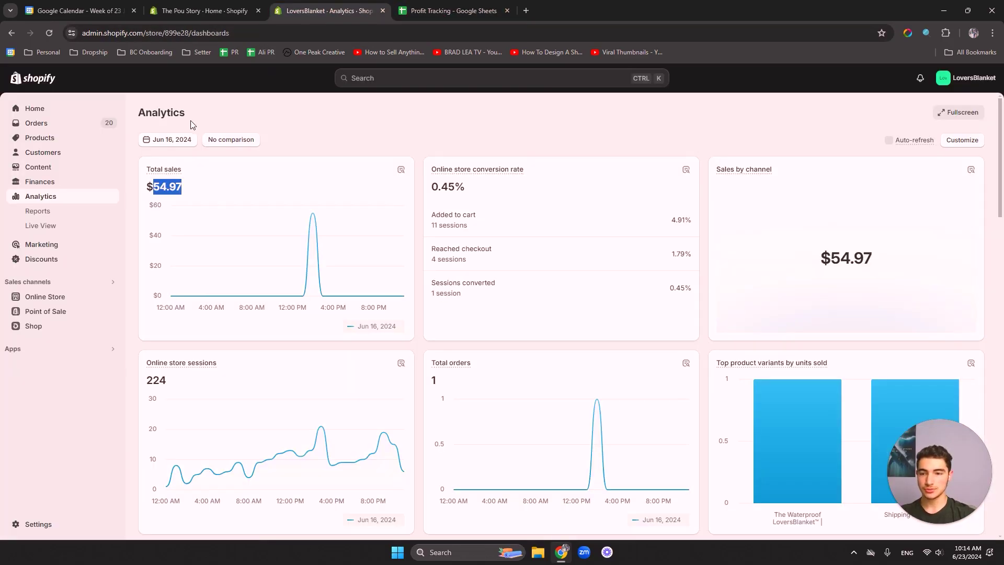
pyautogui.click(168, 139)
pyautogui.click(412, 270)
pyautogui.click(495, 337)
pyautogui.moveTo(154, 191); pyautogui.dragTo(187, 192)
pyautogui.click(444, 11)
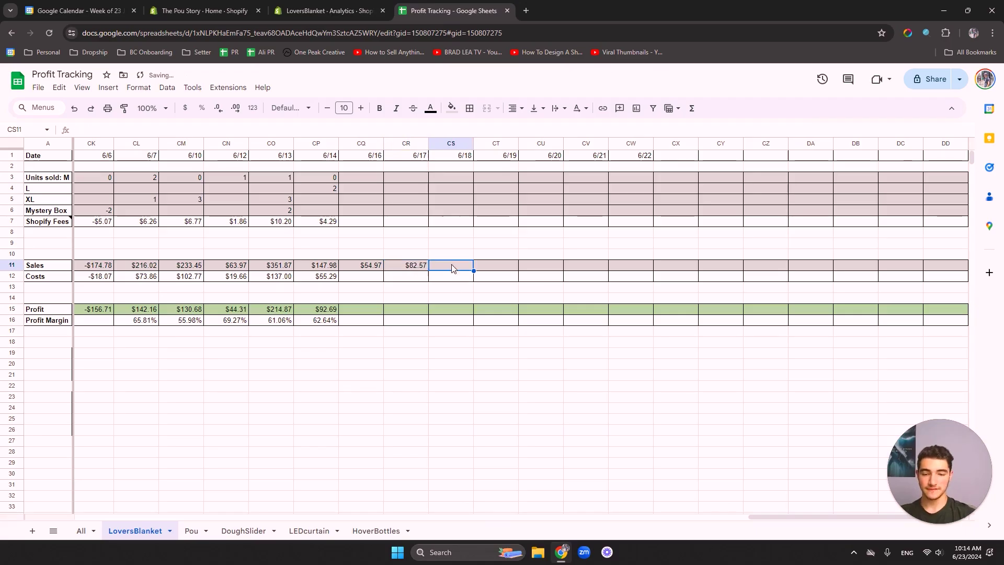
# Step: Transfer the 6/18 ($362.81) and 6/19 Shopify total sales into the Sales row
pyautogui.click(335, 11)
pyautogui.click(165, 143)
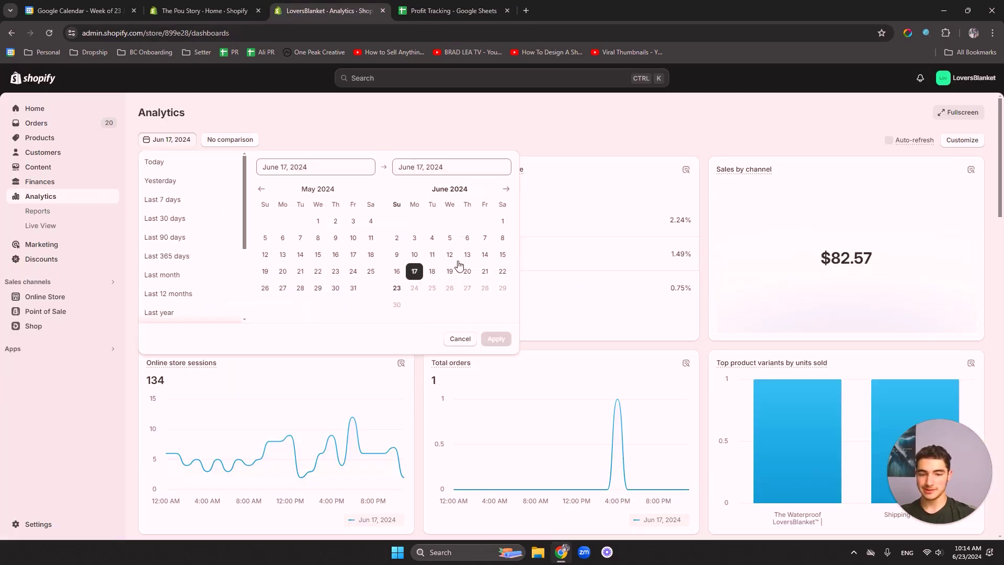
pyautogui.click(495, 339)
pyautogui.moveTo(151, 192); pyautogui.dragTo(228, 191)
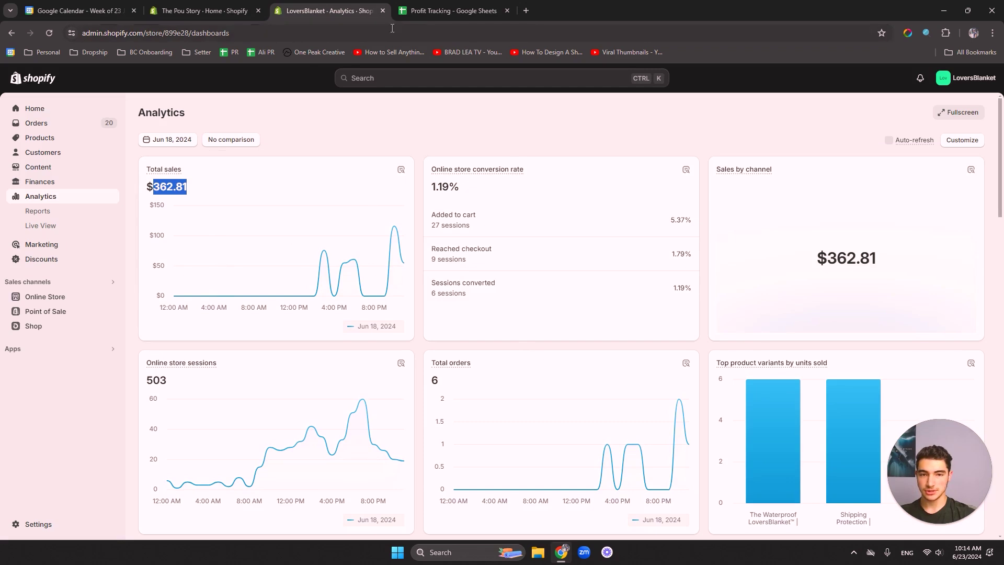
pyautogui.click(428, 10)
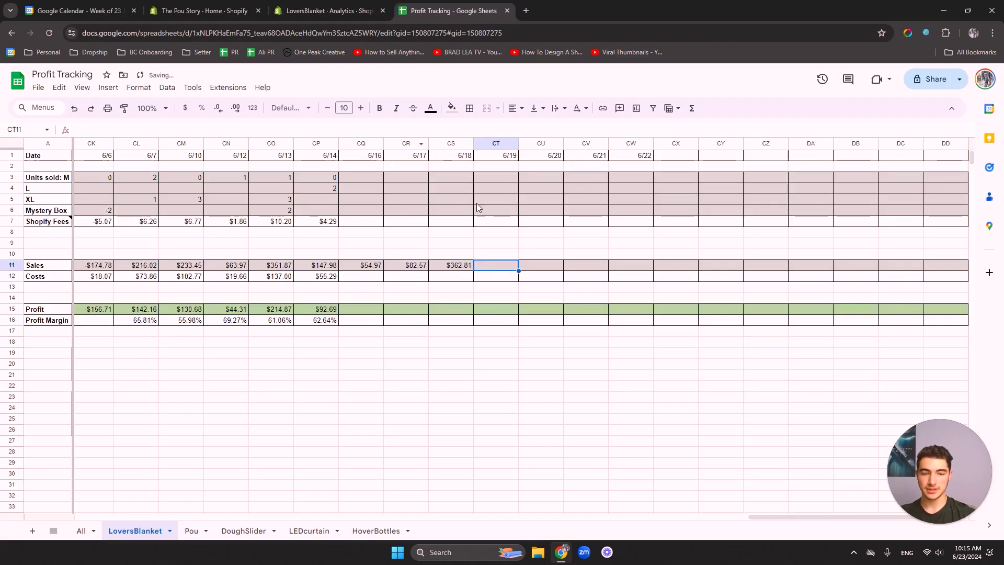
pyautogui.click(341, 14)
pyautogui.click(168, 139)
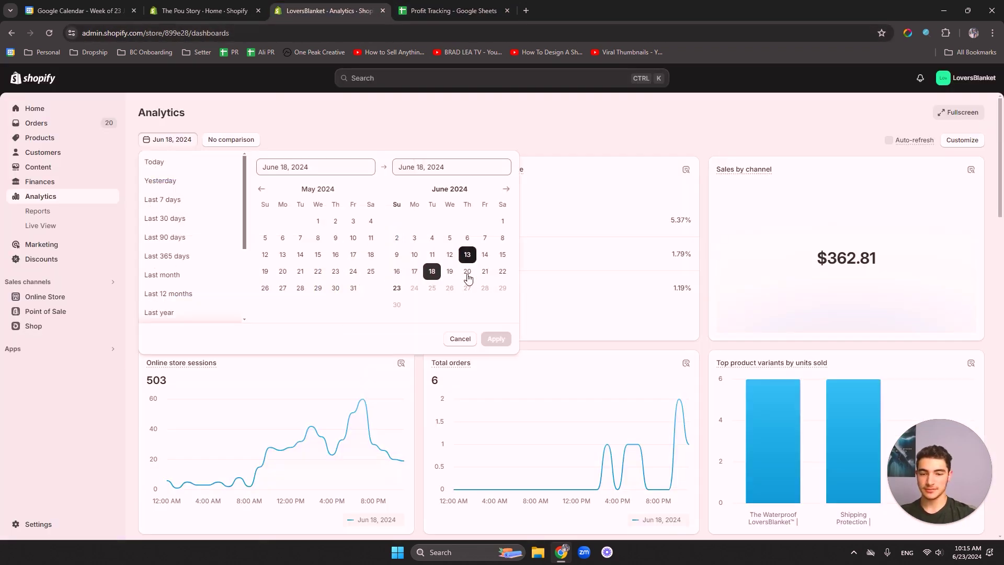
pyautogui.click(466, 273)
pyautogui.click(496, 339)
pyautogui.hotkey('ctrl', 'c')
pyautogui.click(429, 11)
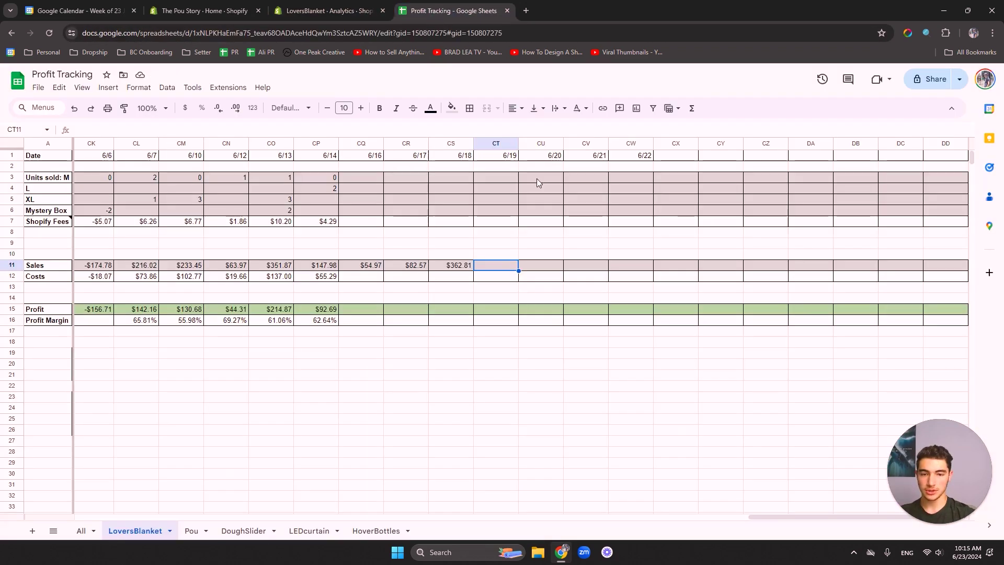
pyautogui.hotkey('ctrl', 'v')
pyautogui.click(549, 269)
# Step: Look up the 6/20 and 6/21 Shopify total sales for the Sales row
pyautogui.click(299, 5)
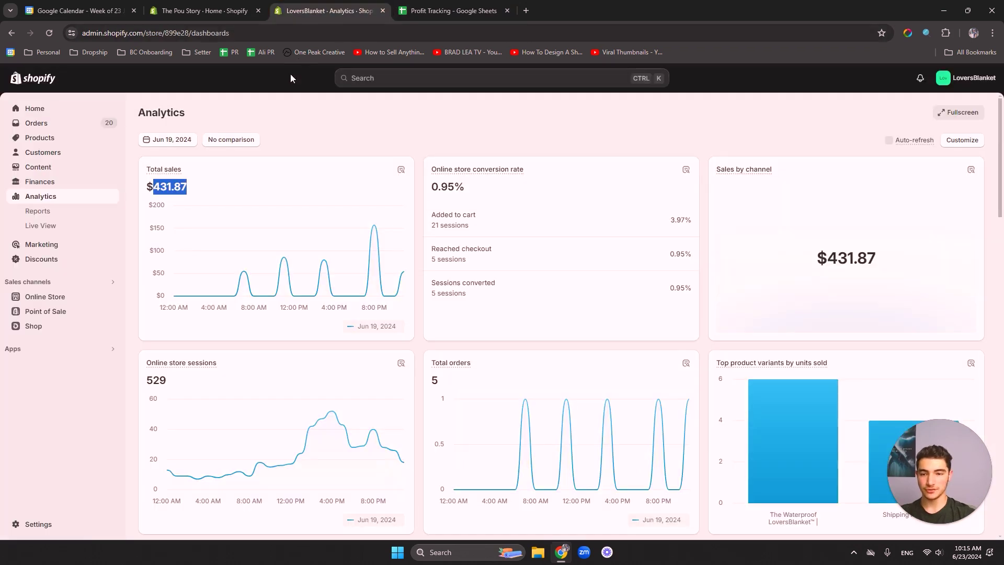
pyautogui.click(177, 142)
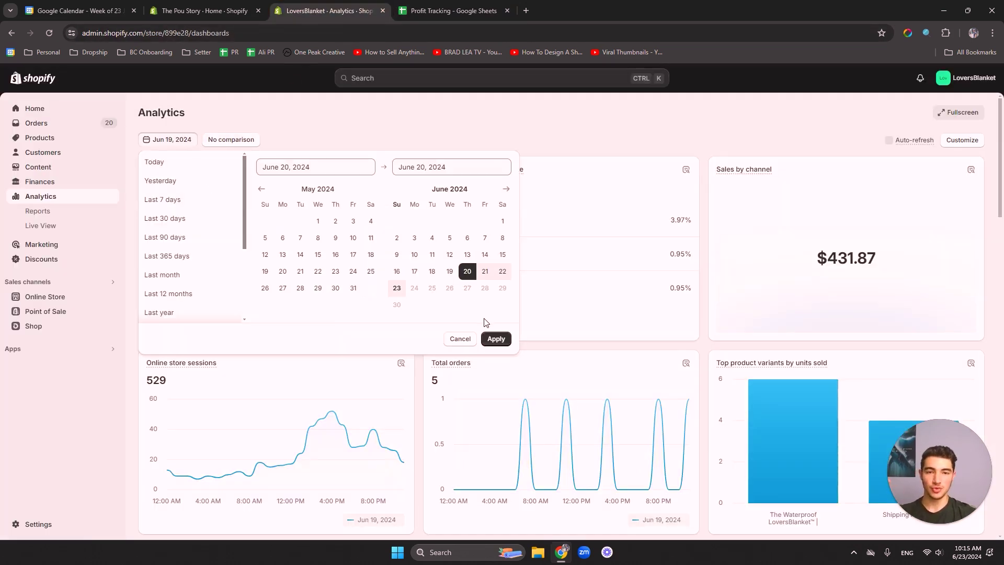
pyautogui.click(496, 339)
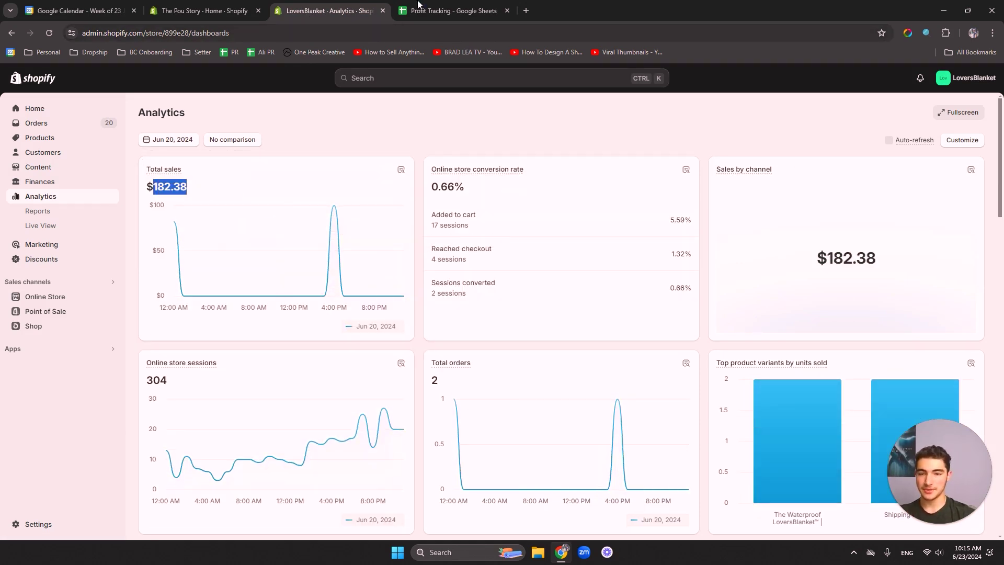
pyautogui.hotkey('ctrl', 'Tab')
pyautogui.click(287, 10)
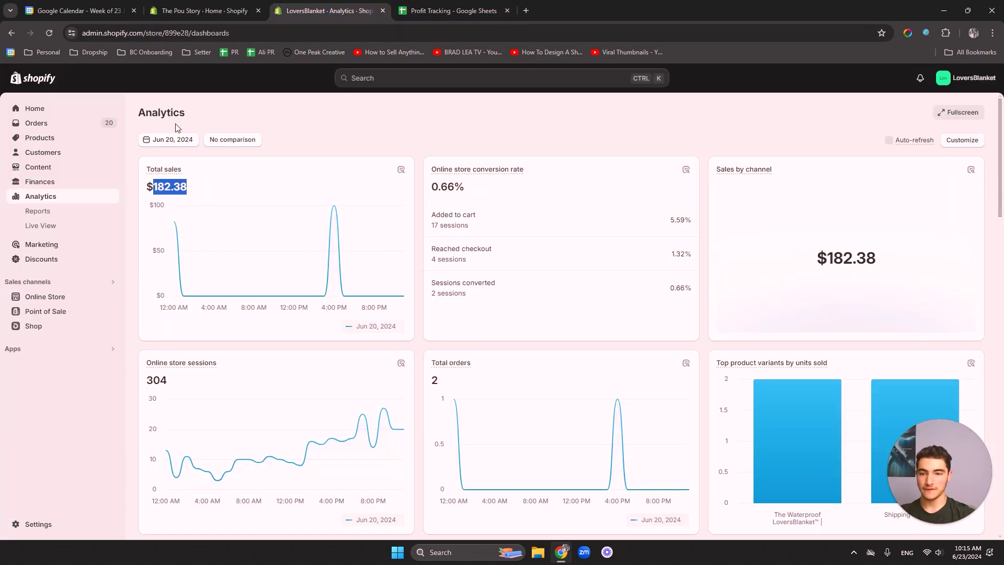
pyautogui.click(168, 139)
pyautogui.click(484, 271)
pyautogui.click(494, 339)
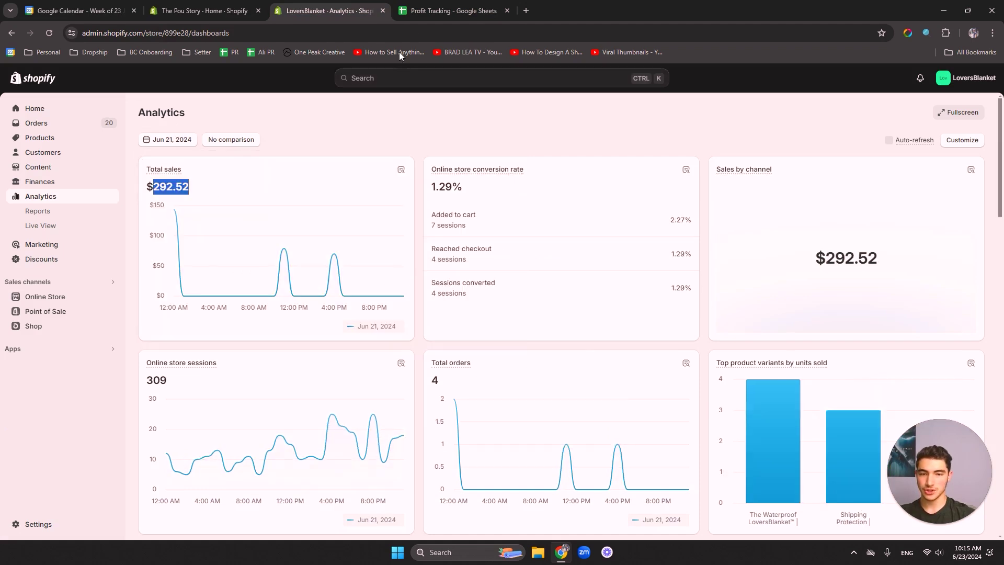
pyautogui.click(450, 11)
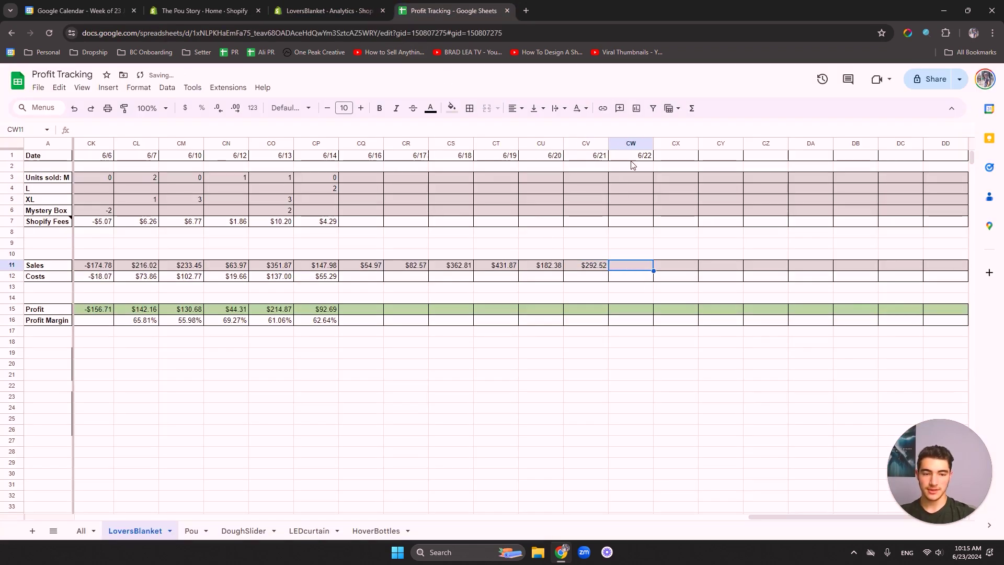
# Step: Look up yesterday's (June 22) $796.47 total sales and return to the spreadsheet
pyautogui.click(322, 13)
pyautogui.click(191, 146)
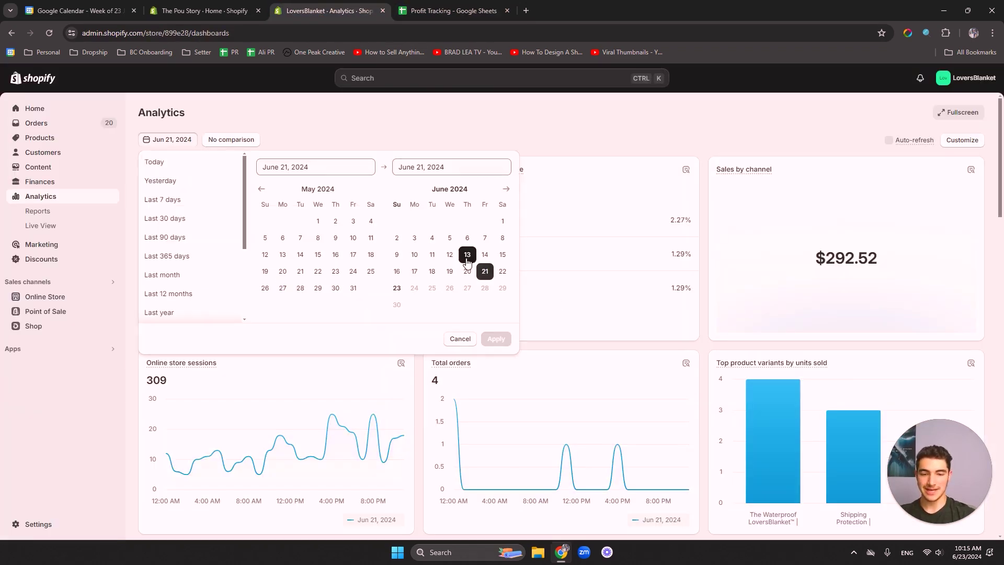
pyautogui.click(495, 339)
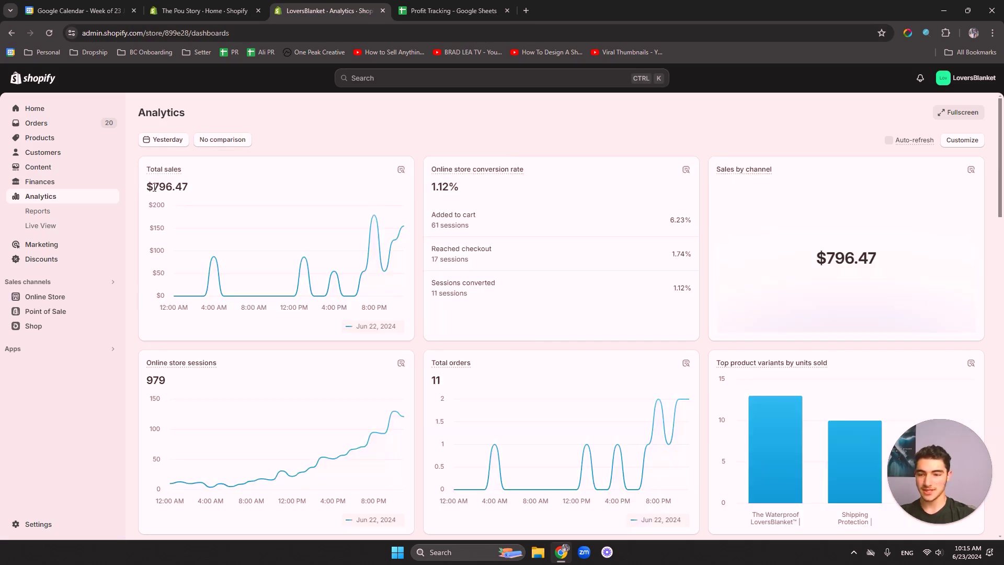
pyautogui.click(438, 12)
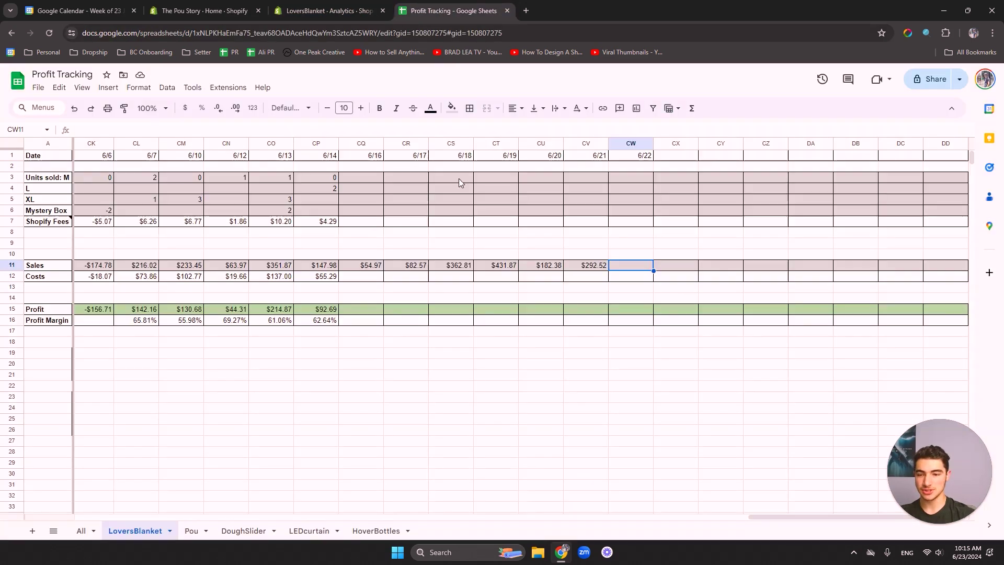
pyautogui.click(369, 177)
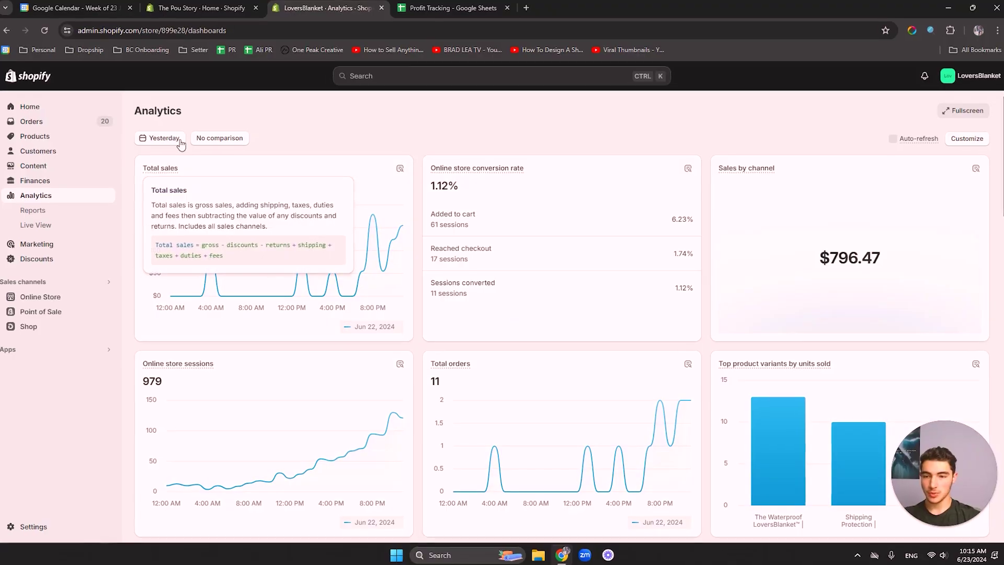
# Step: Filter Shopify analytics to June 16 and open the Top product variants by units sold report
pyautogui.click(157, 137)
pyautogui.click(395, 271)
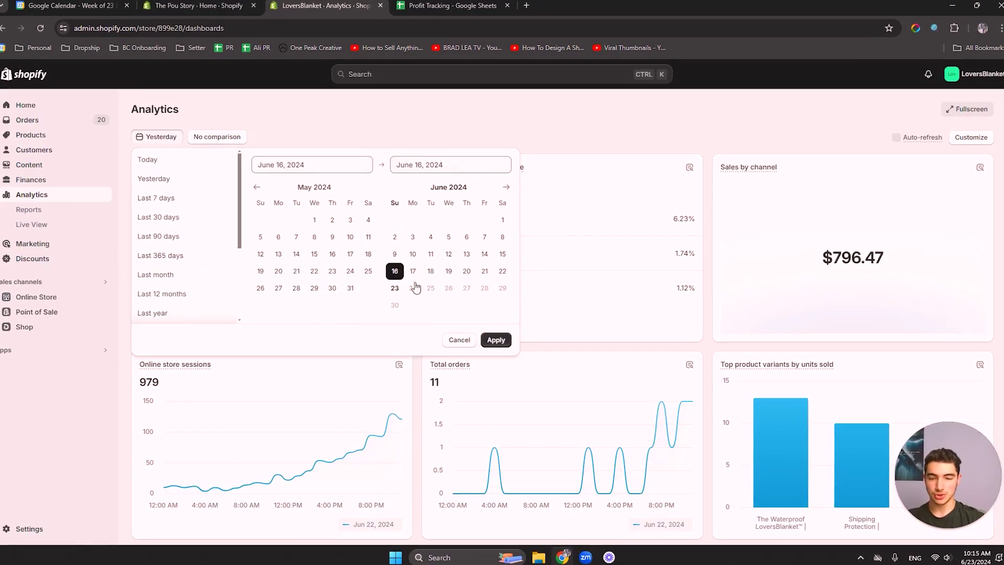
pyautogui.click(496, 340)
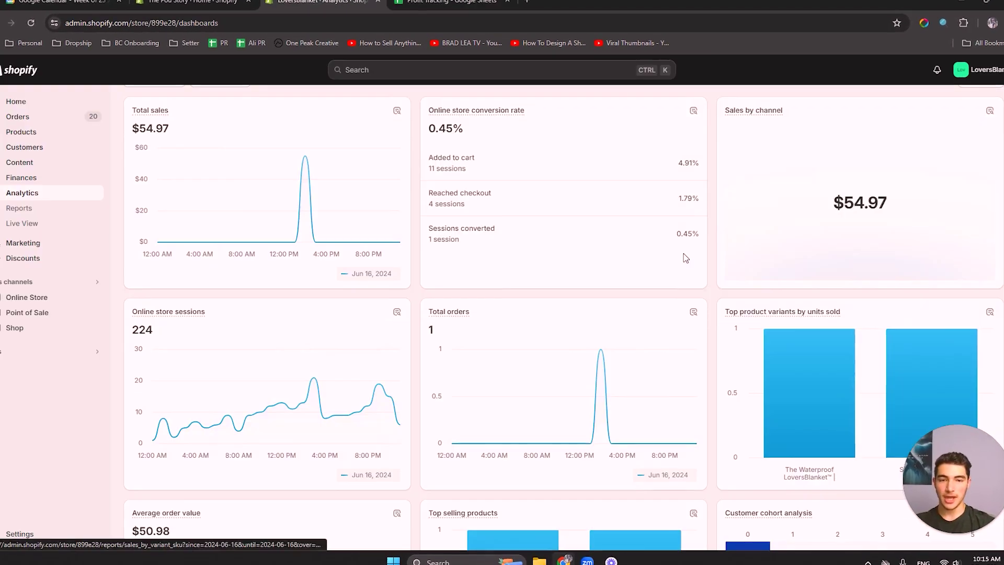
pyautogui.scroll(2, 685, 258)
pyautogui.scroll(-2, 686, 258)
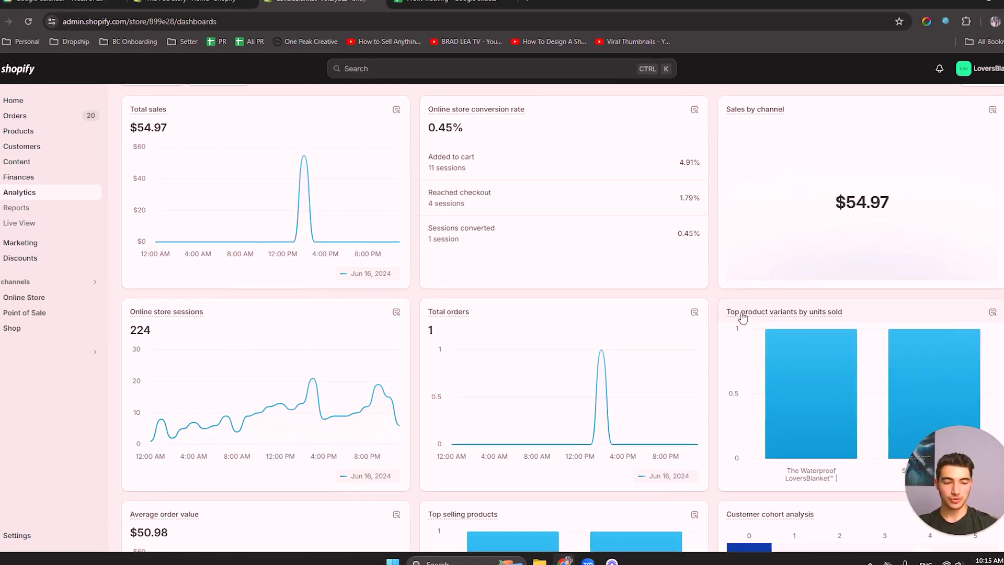
pyautogui.moveTo(821, 317)
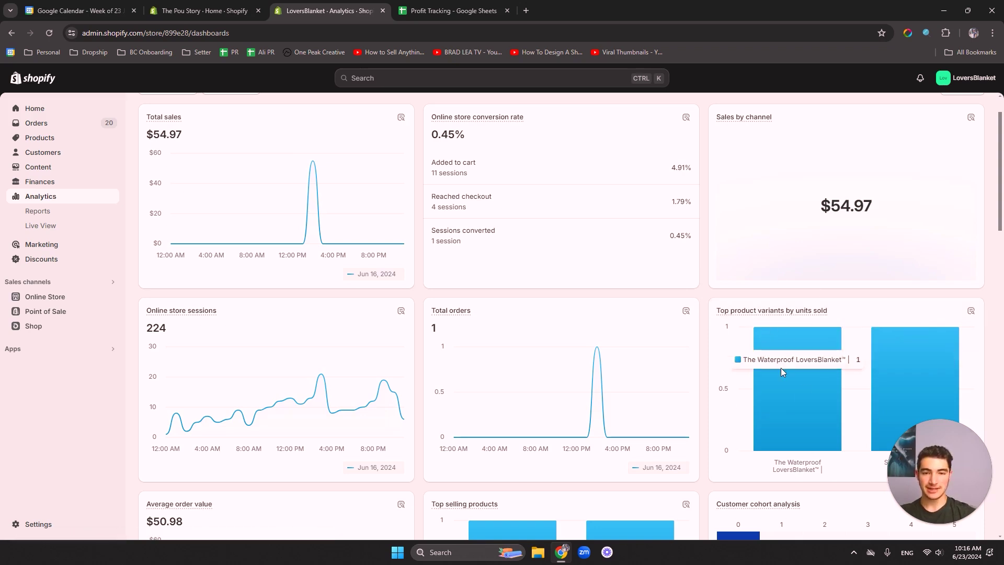
pyautogui.scroll(2, 893, 234)
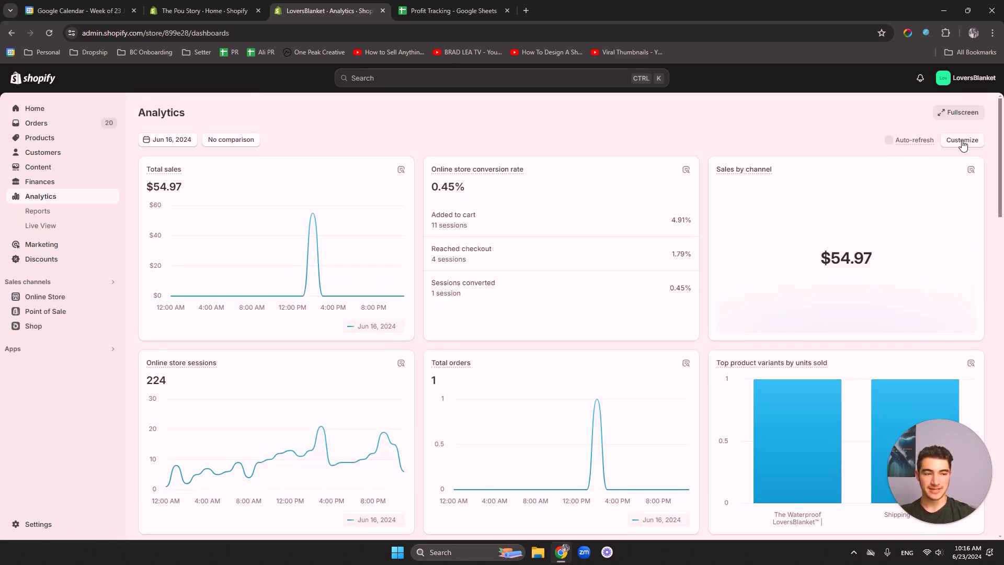
pyautogui.scroll(-4, 797, 381)
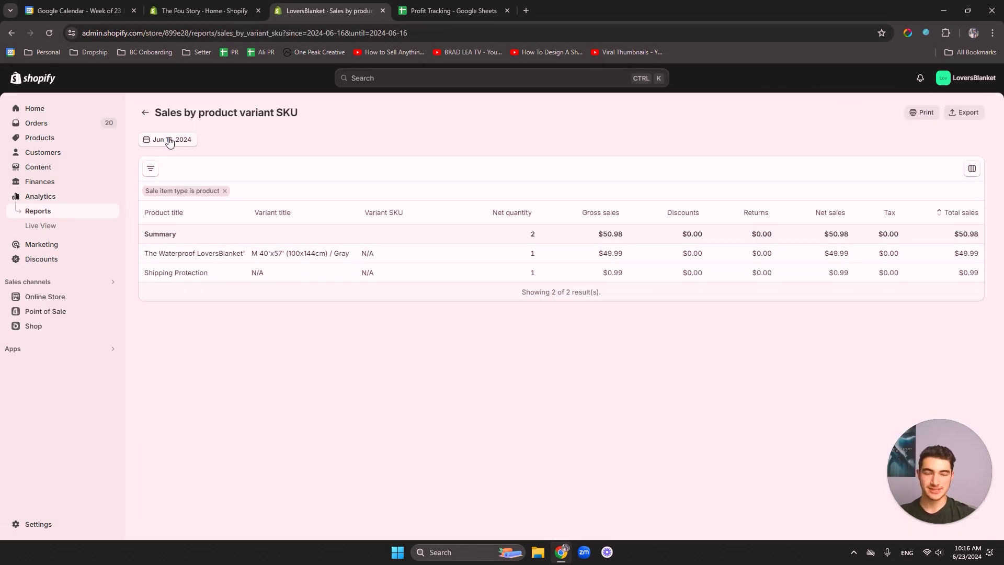
# Step: Sort the SKU report by variant title and confirm 1 M-size blanket sold, then return to Sheets
pyautogui.click(270, 214)
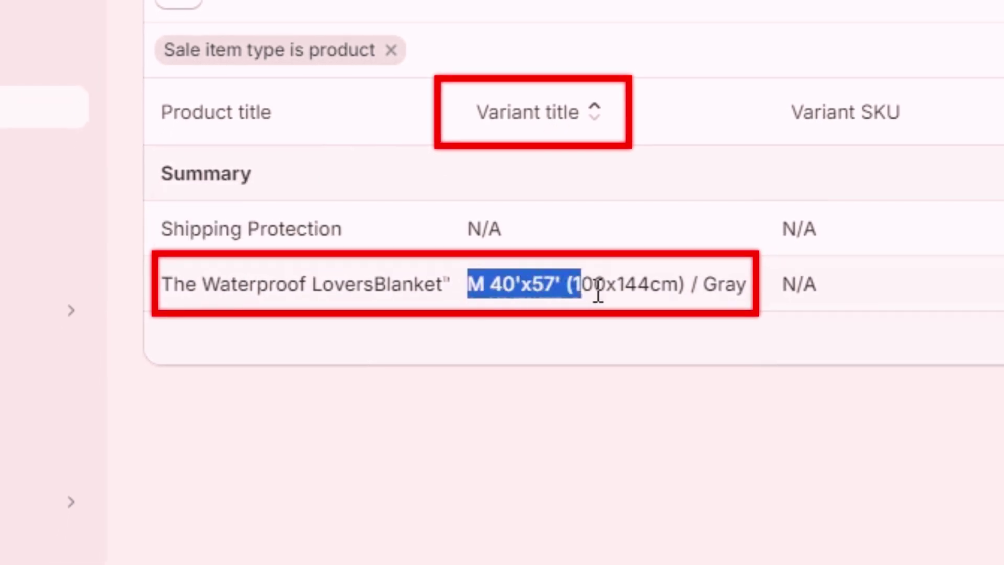
pyautogui.moveTo(598, 293); pyautogui.dragTo(725, 336)
pyautogui.doubleClick(503, 282)
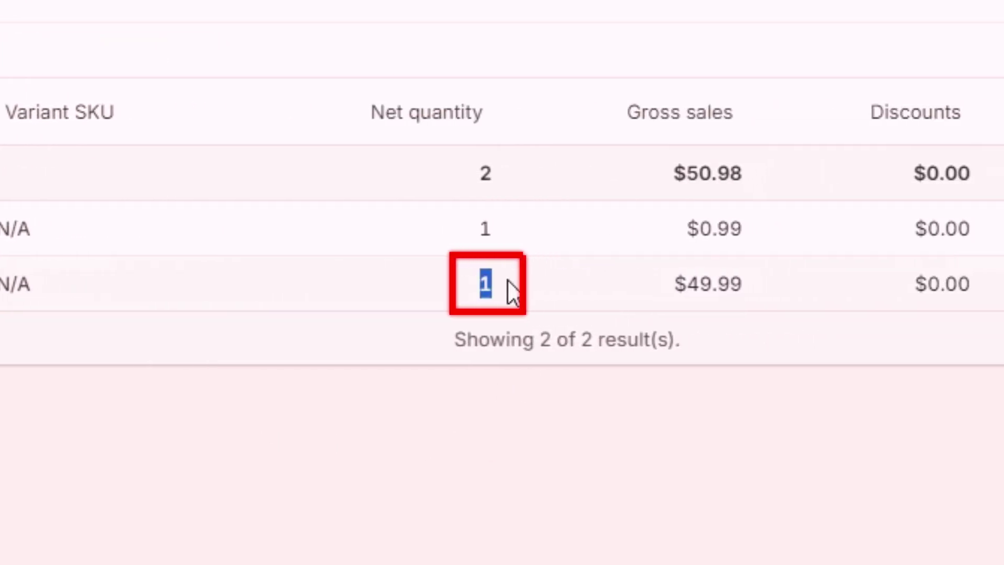
pyautogui.click(441, 12)
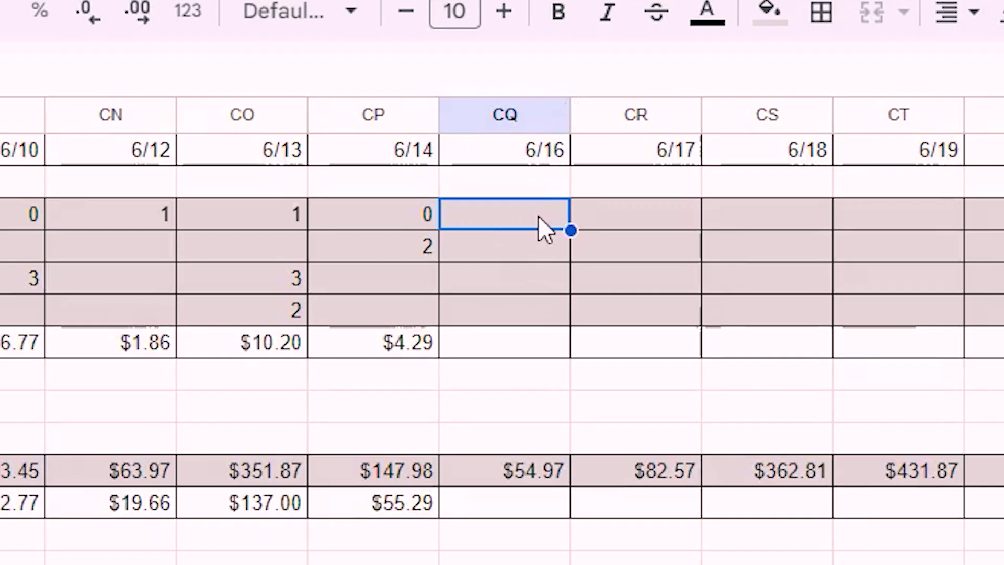
# Step: Enter 1 M unit in CQ3, then check 6/16's fees, costs, $35.58 profit and 64.72% margin
pyautogui.write('1')
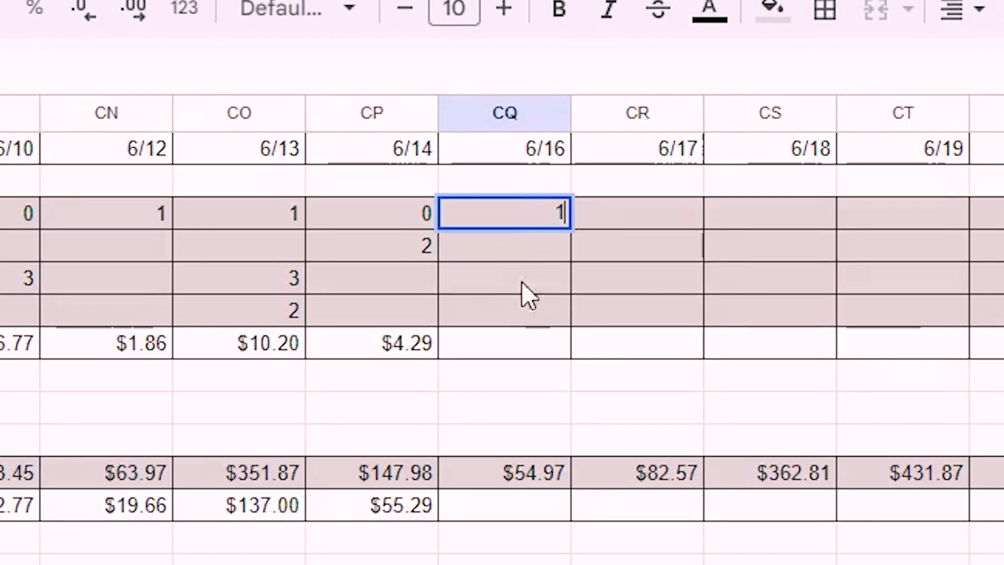
pyautogui.click(365, 201)
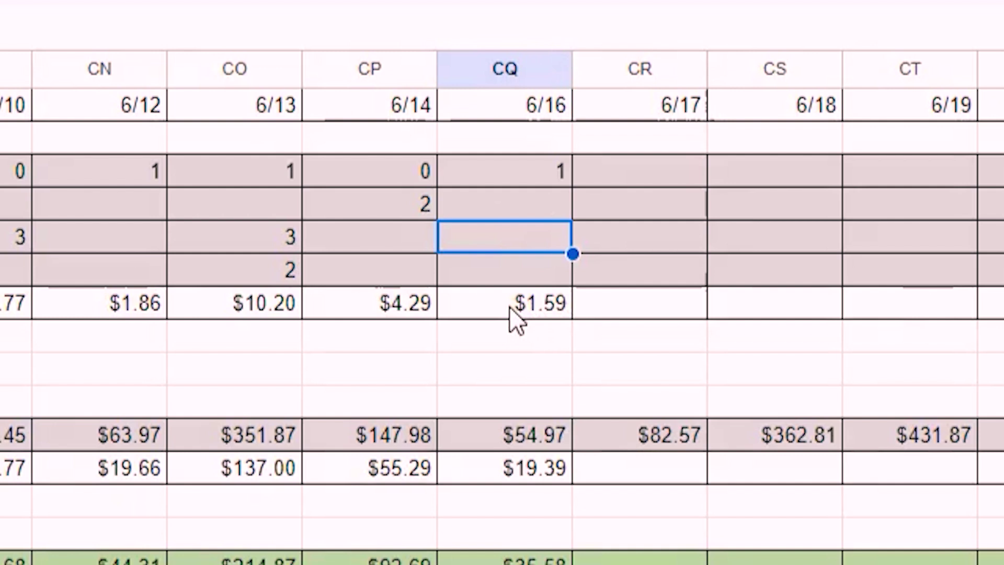
pyautogui.click(509, 308)
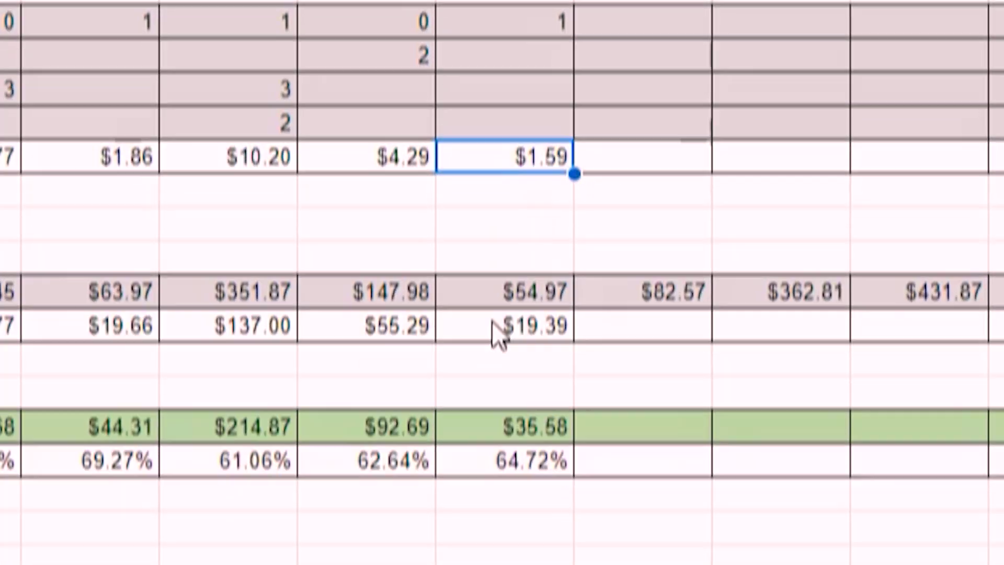
pyautogui.click(492, 322)
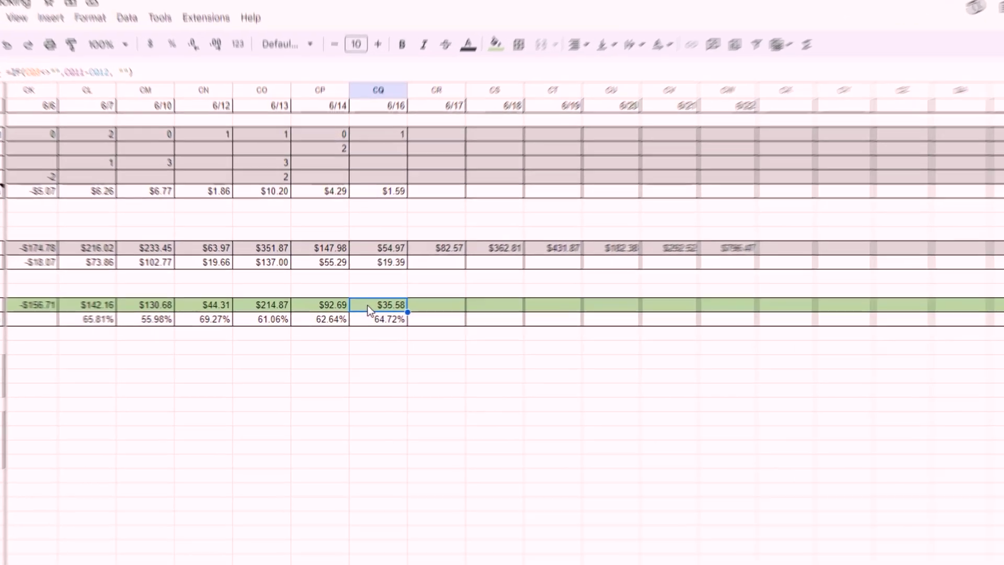
pyautogui.click(369, 318)
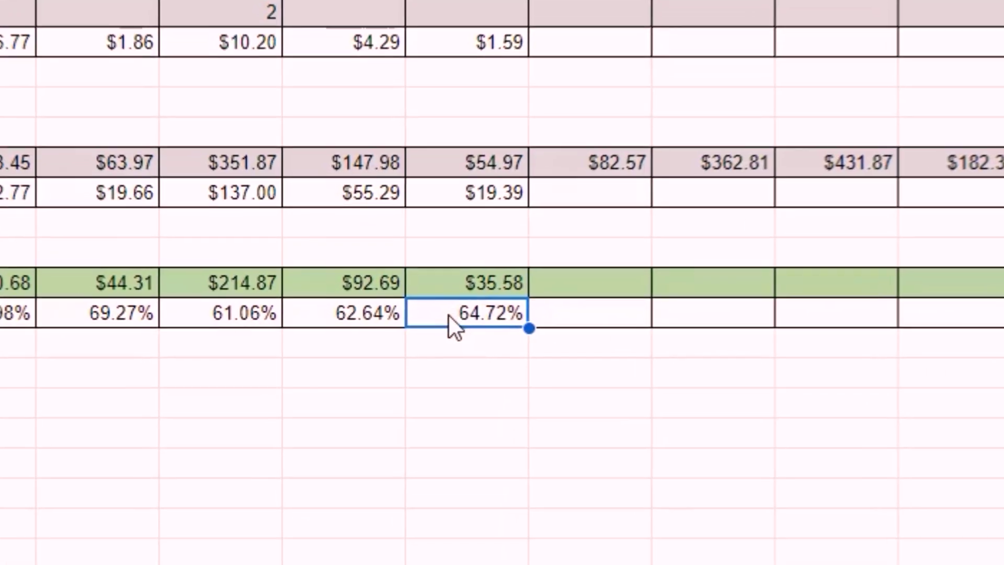
pyautogui.click(401, 176)
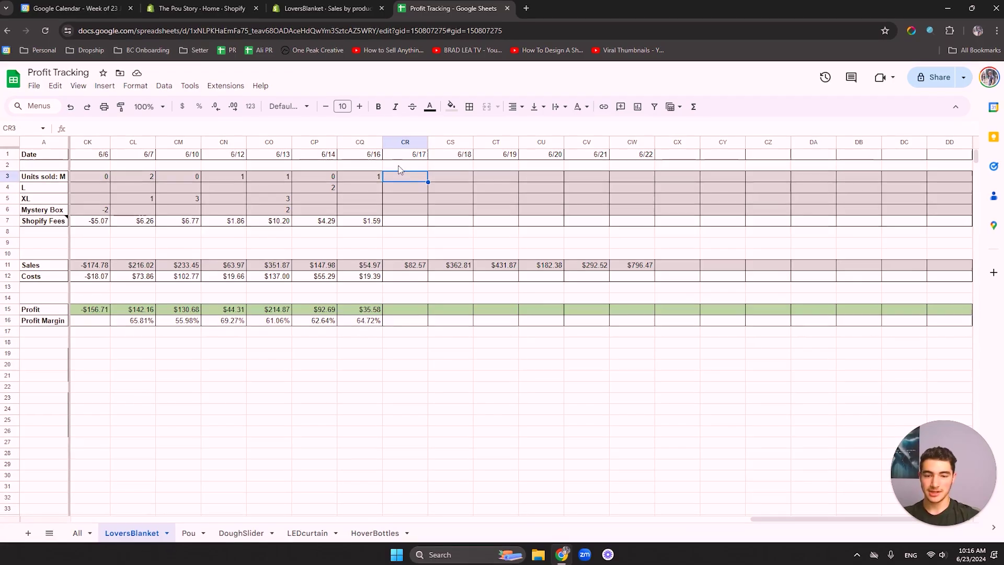
# Step: Set the Shopify sales by variant report to June 17
pyautogui.click(322, 11)
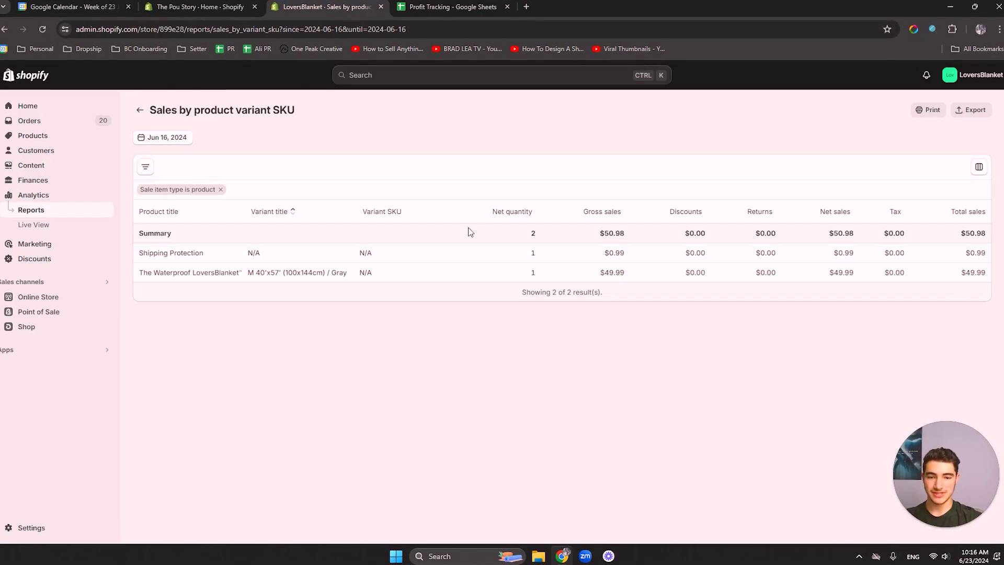
pyautogui.click(163, 137)
pyautogui.click(413, 271)
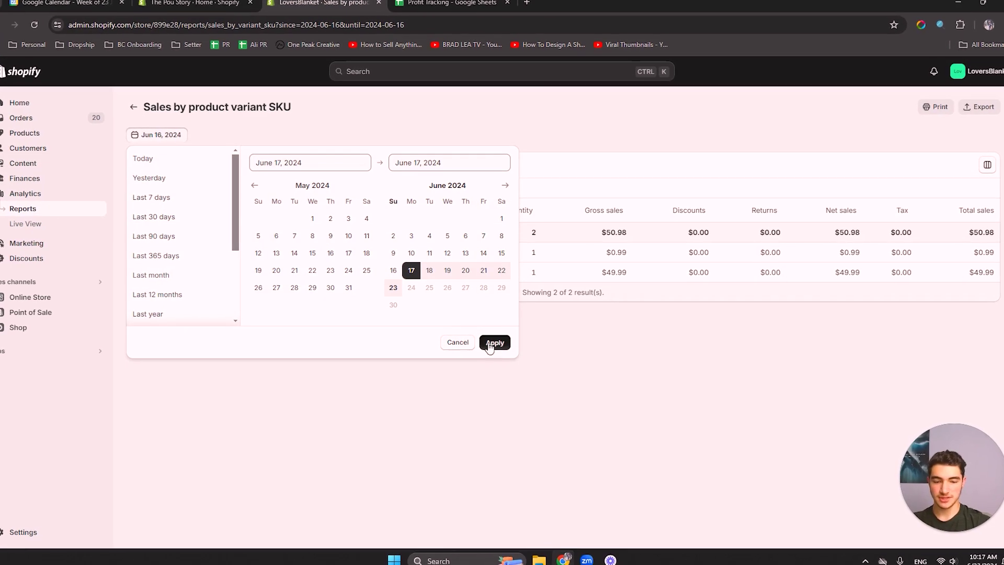
pyautogui.click(490, 344)
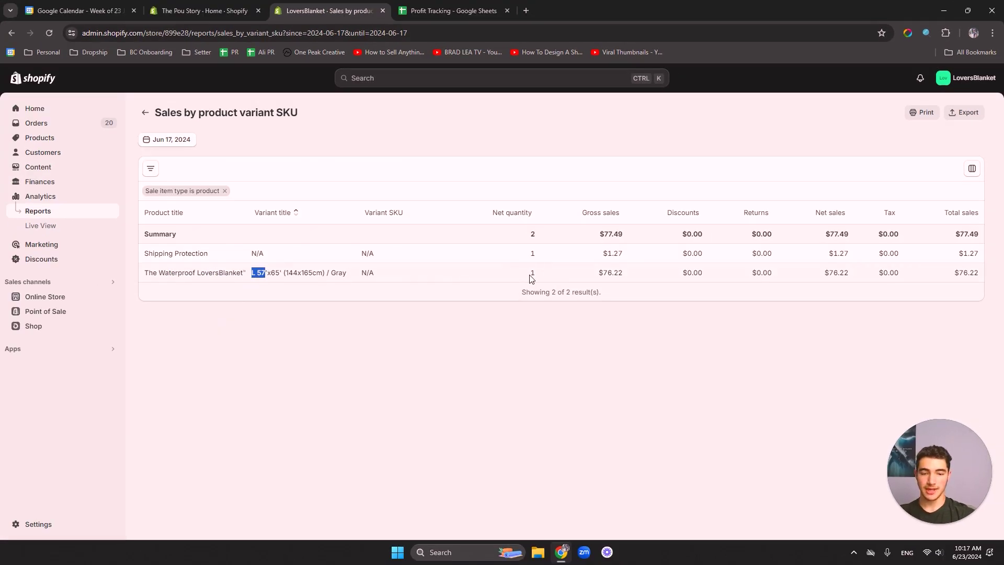
# Step: Enter 1 L and 0 M blankets in the sheet's 6/17 column, then review the $54.68 profit result
pyautogui.click(434, 12)
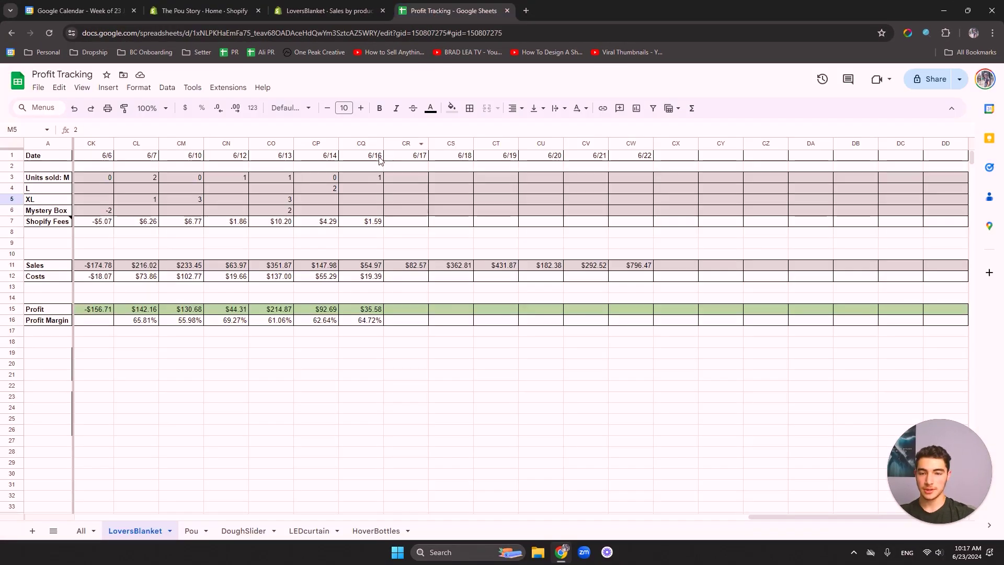
pyautogui.click(413, 177)
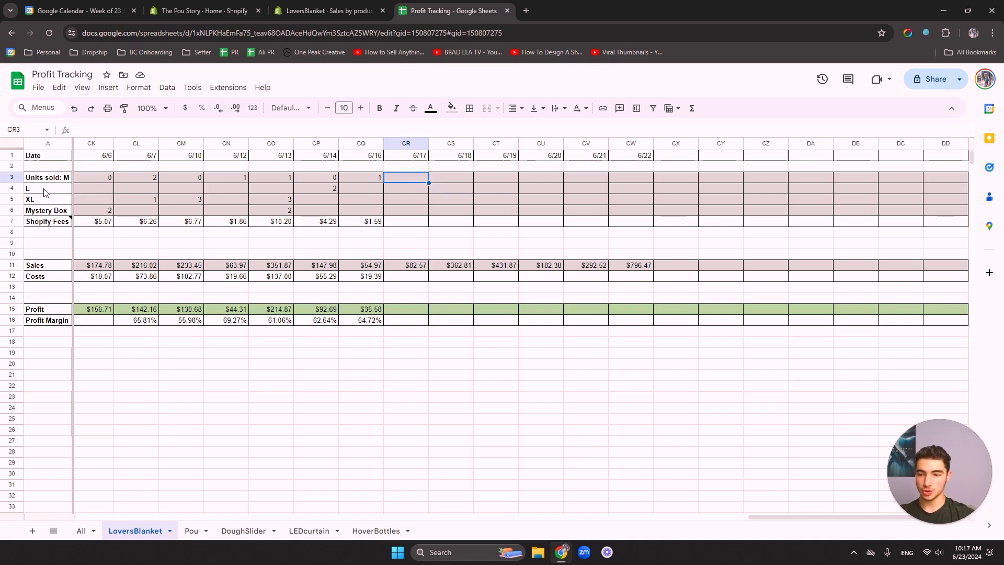
pyautogui.click(414, 189)
pyautogui.write('1')
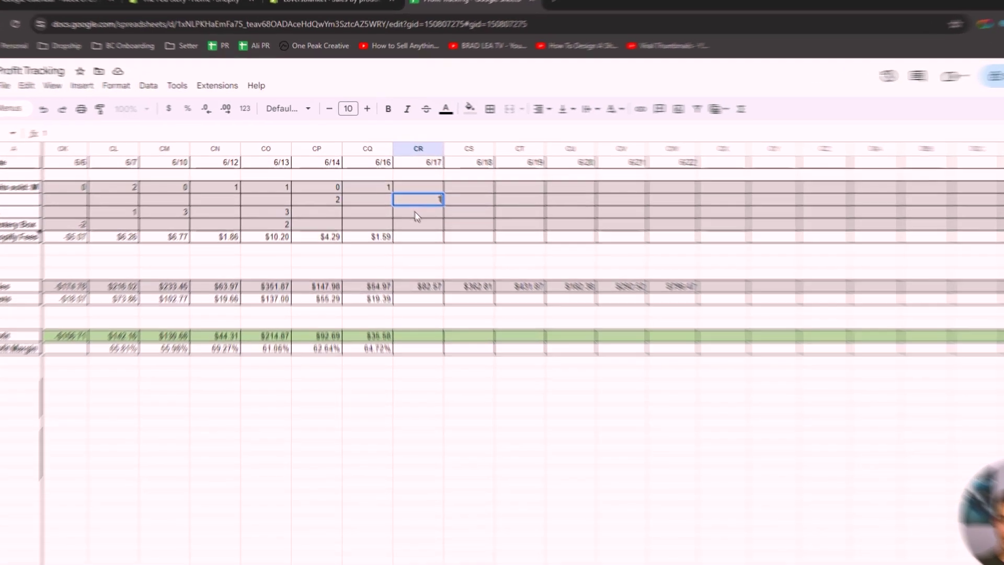
pyautogui.press('Return')
pyautogui.click(443, 222)
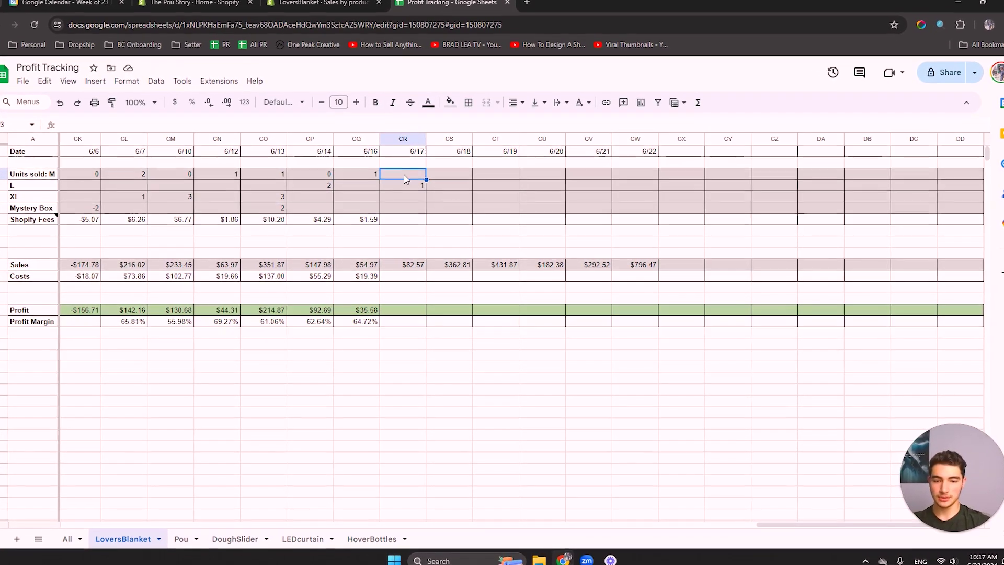
pyautogui.click(403, 216)
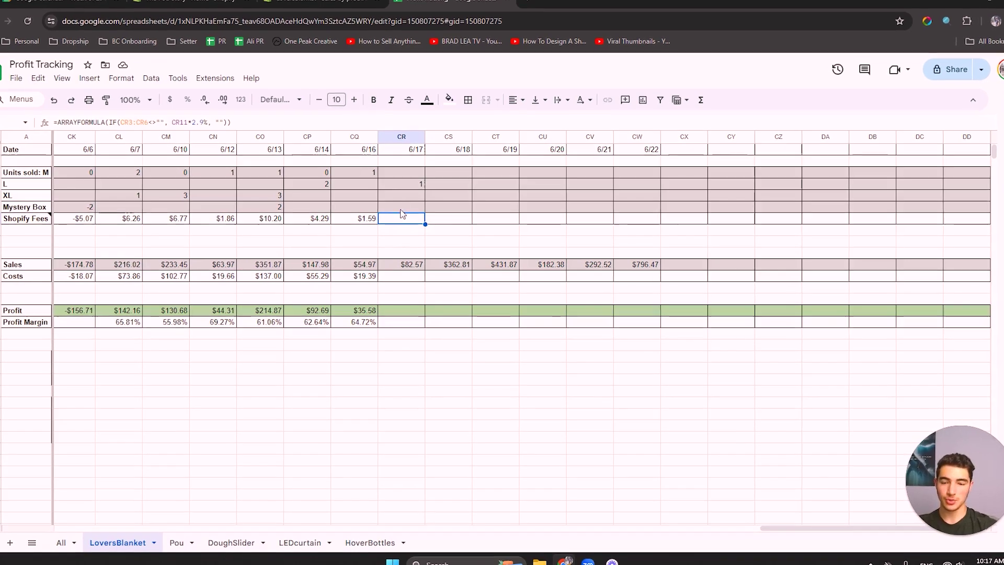
pyautogui.click(401, 173)
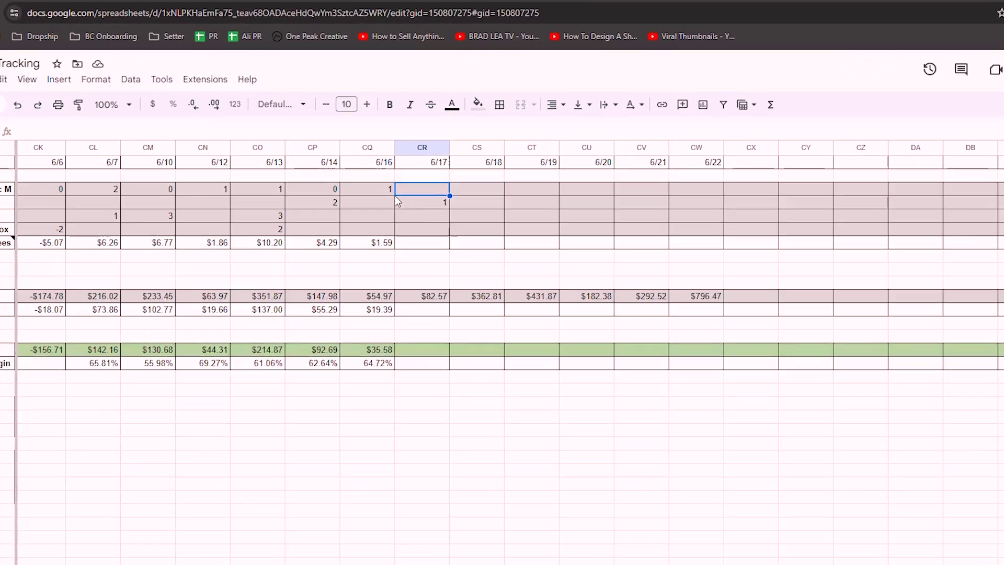
pyautogui.write('0')
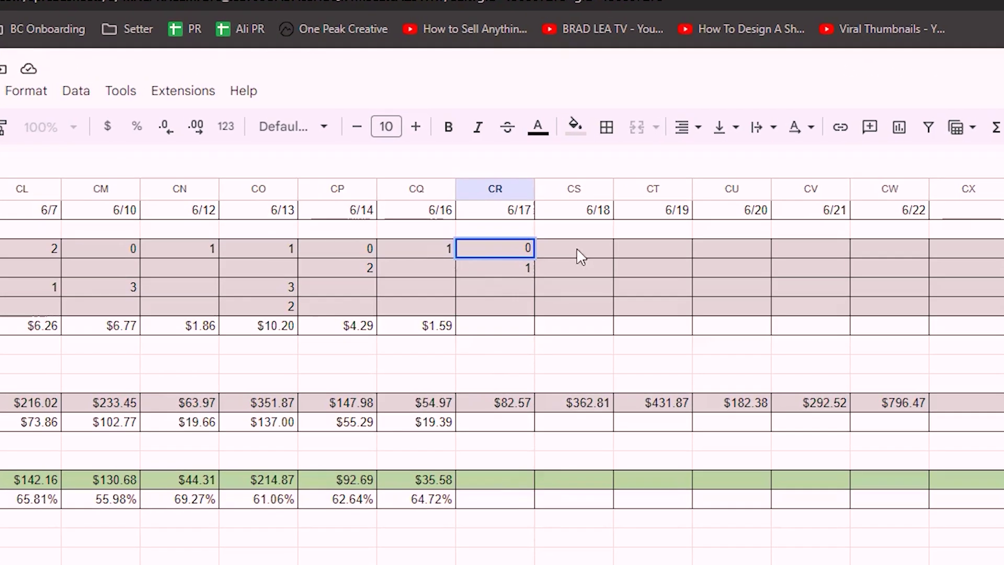
pyautogui.click(478, 189)
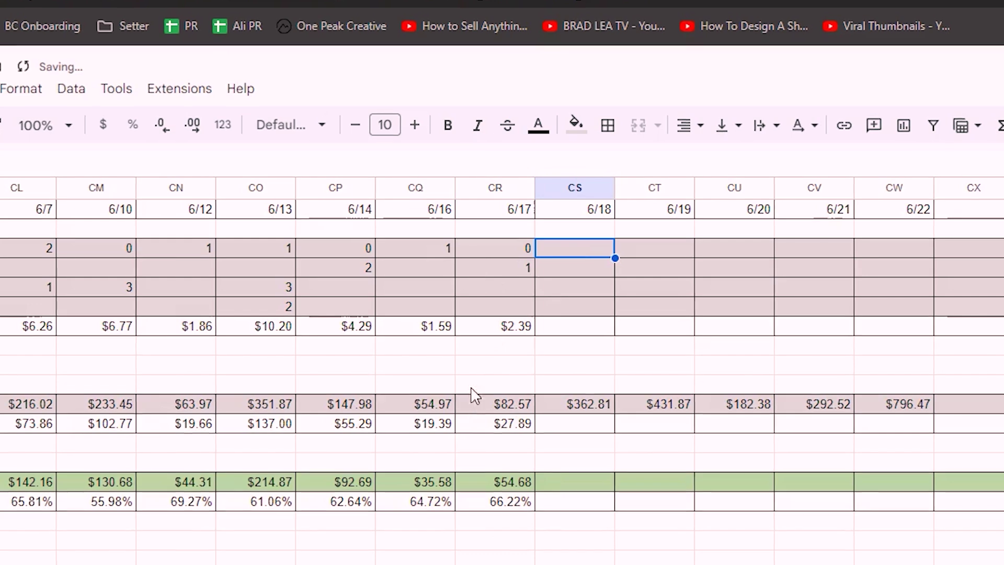
pyautogui.moveTo(499, 308); pyautogui.dragTo(482, 539)
pyautogui.click(545, 160)
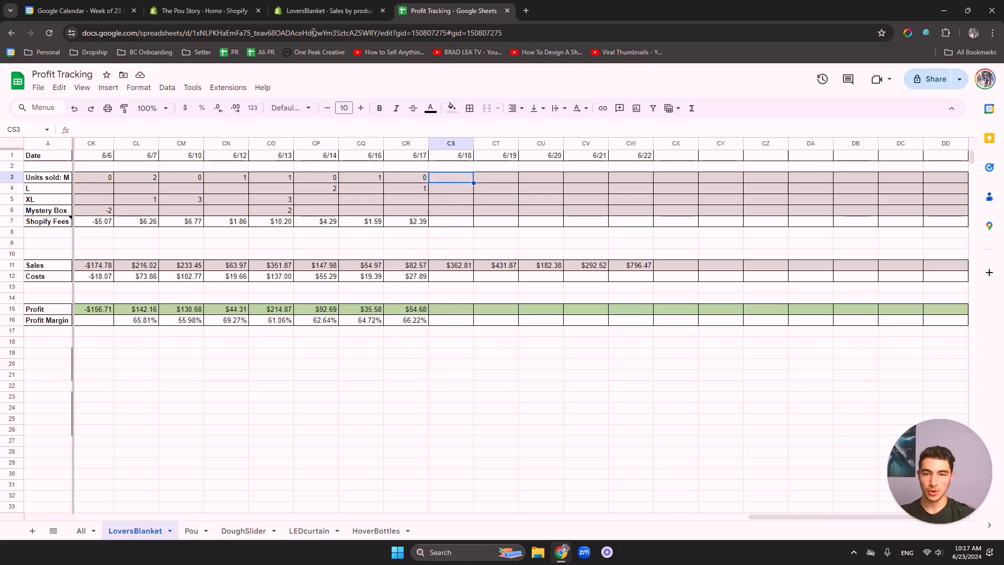
# Step: Apply June 18 and read the variant quantities: 2 Black M, 4 Gray M, one Mystery Box
pyautogui.click(320, 10)
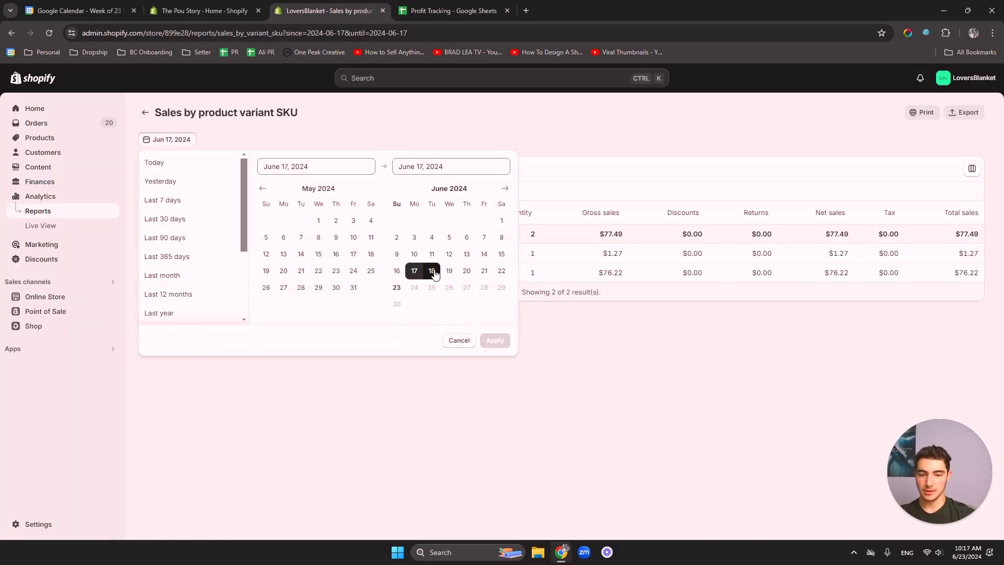
pyautogui.click(488, 341)
pyautogui.moveTo(258, 291); pyautogui.dragTo(601, 294)
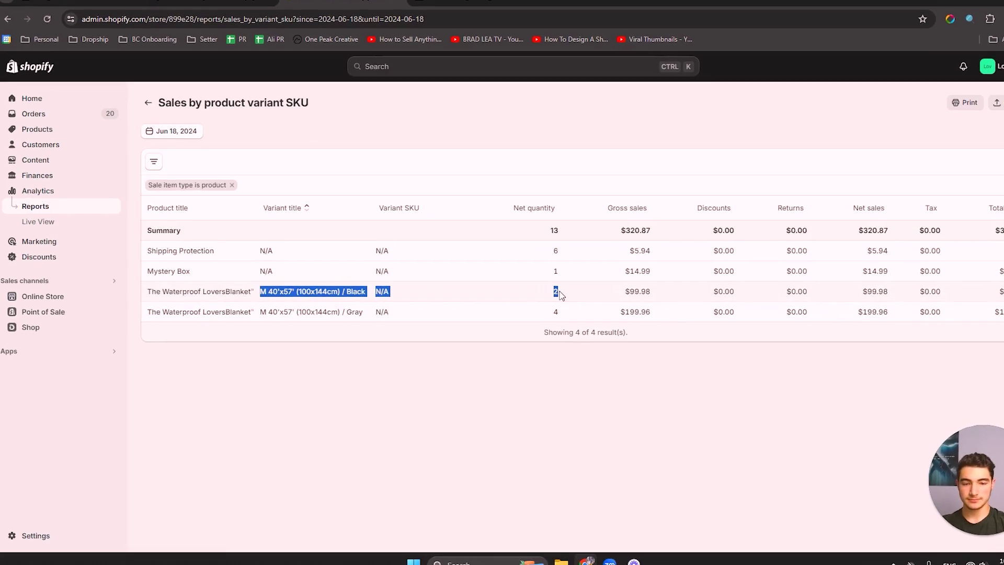
pyautogui.click(268, 329)
pyautogui.moveTo(276, 312); pyautogui.dragTo(305, 312)
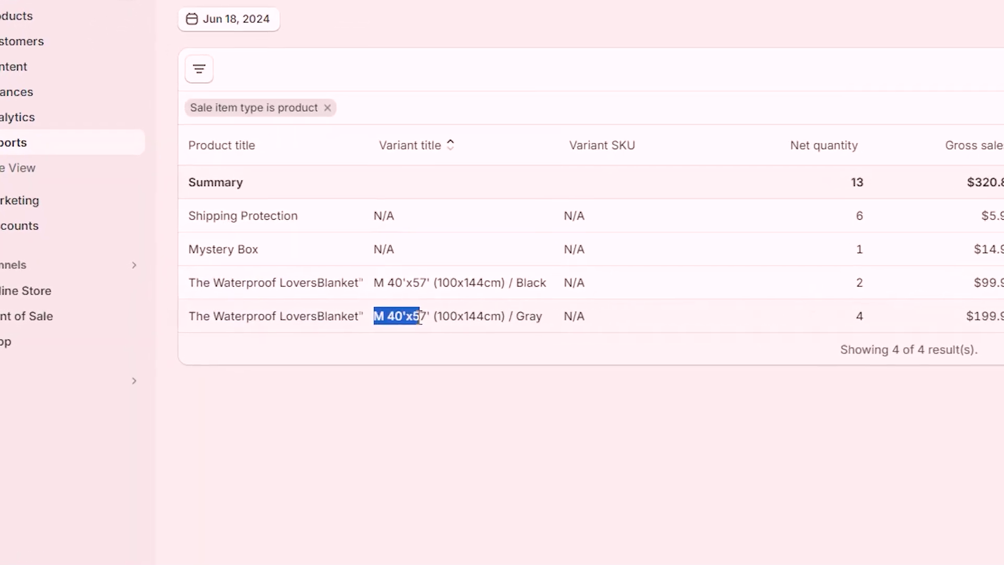
pyautogui.doubleClick(540, 285)
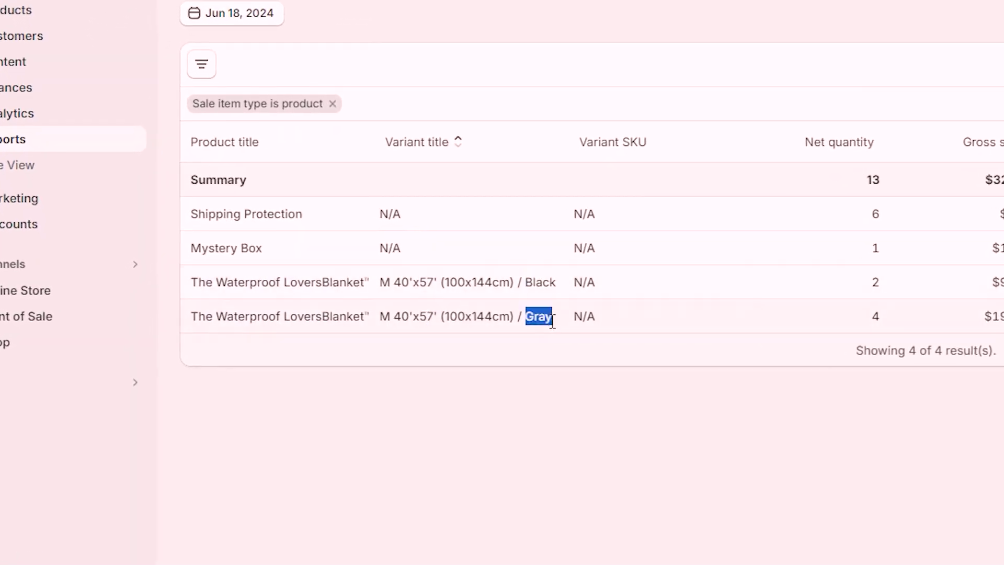
pyautogui.doubleClick(877, 318)
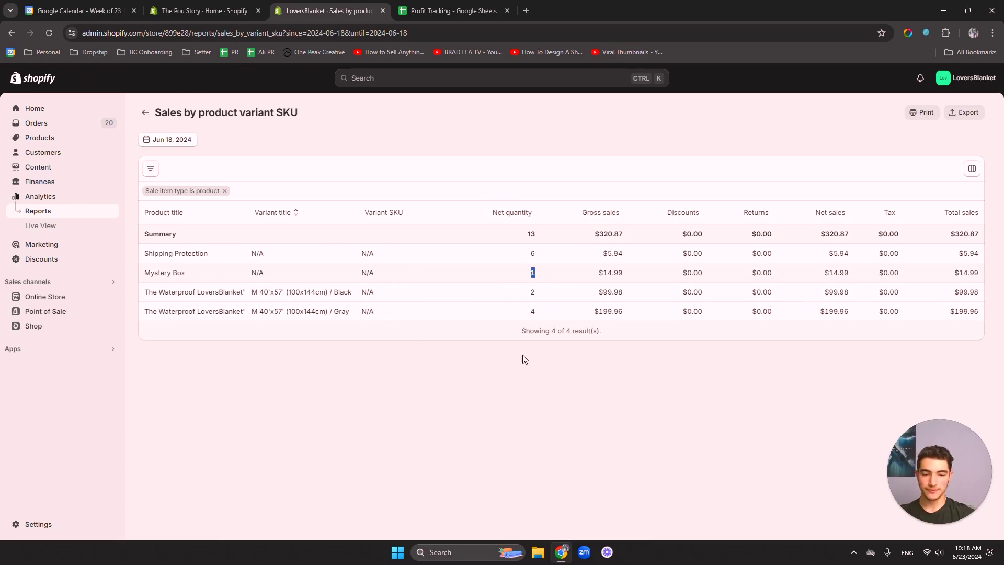
# Step: Enter 6 M and 1 Mystery Box for 6/18, then check fees, sales, costs and the $238.99 profit
pyautogui.click(422, 15)
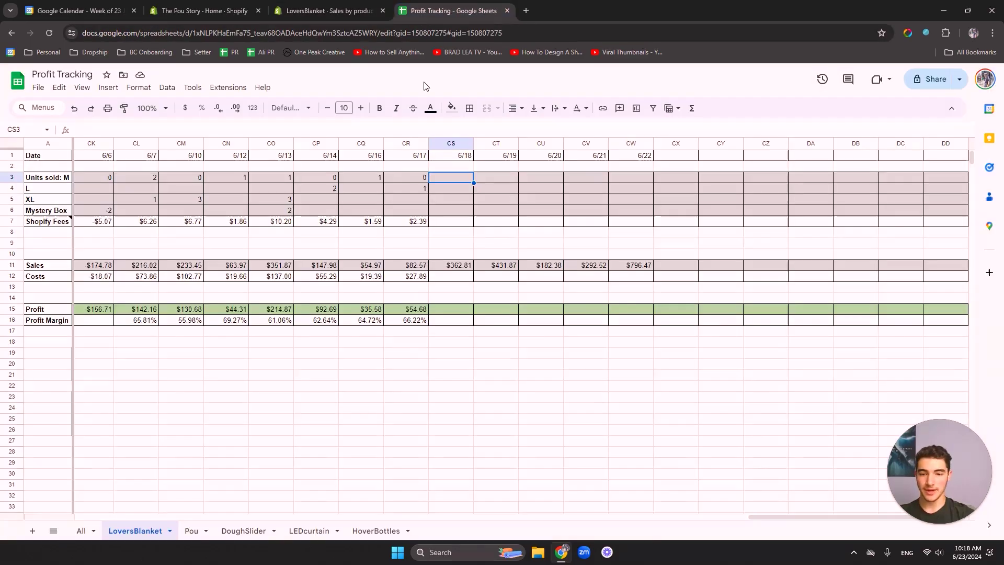
pyautogui.write('6')
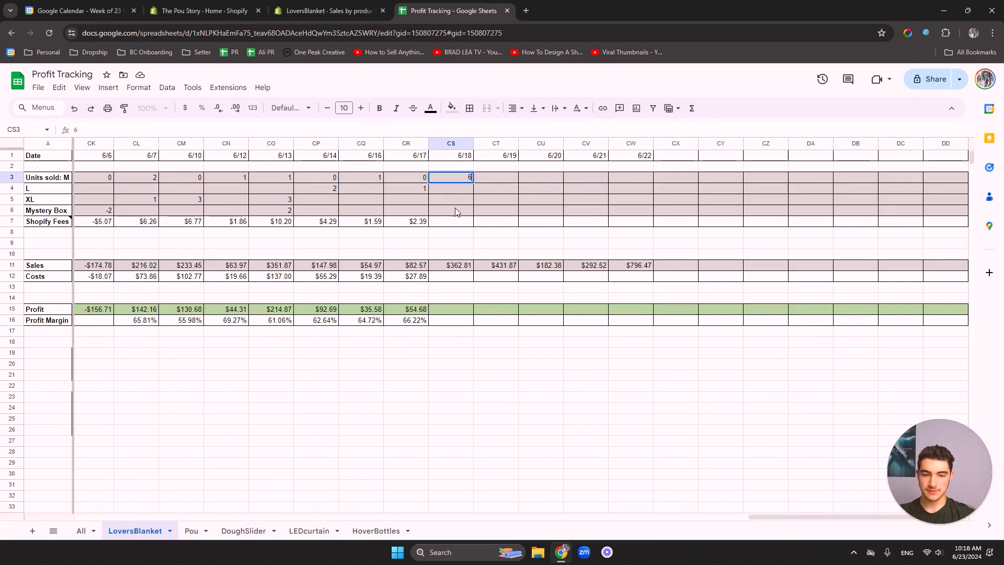
pyautogui.click(453, 214)
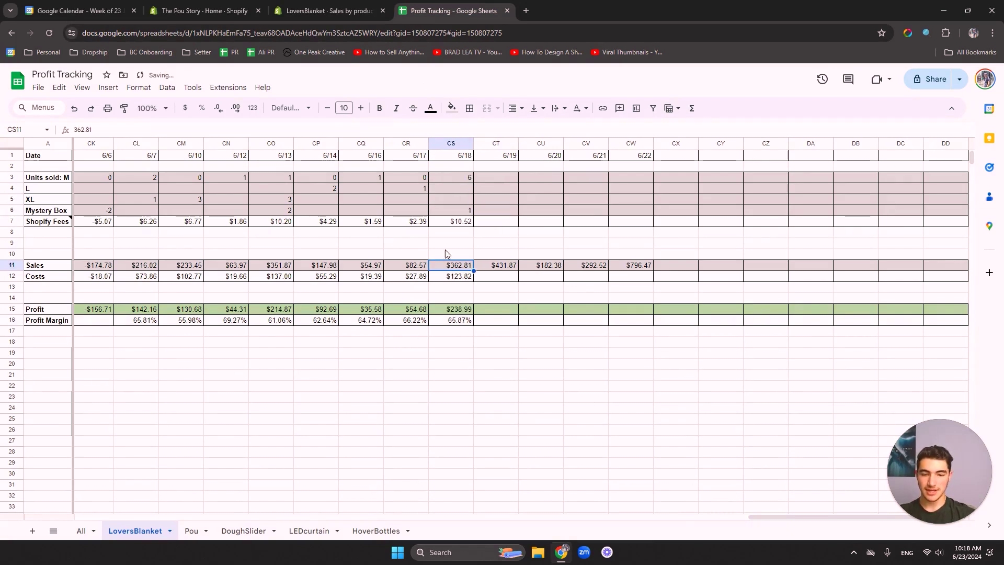
pyautogui.click(450, 221)
pyautogui.click(447, 267)
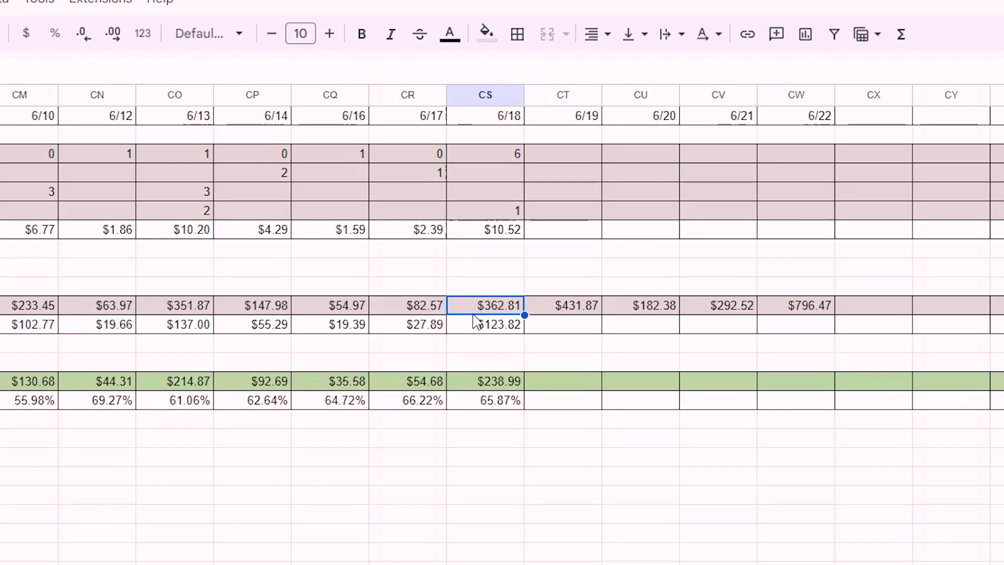
pyautogui.click(479, 326)
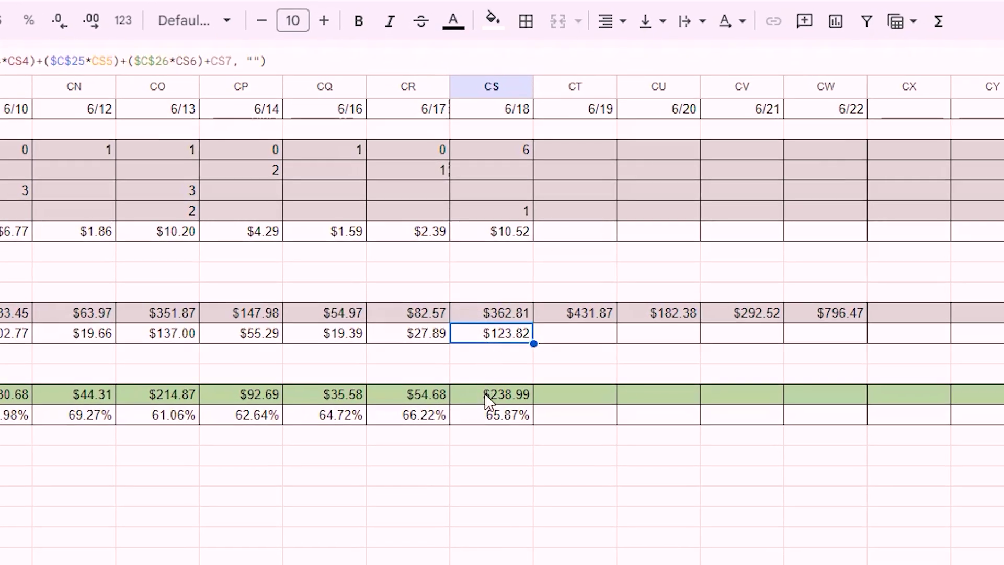
pyautogui.click(487, 397)
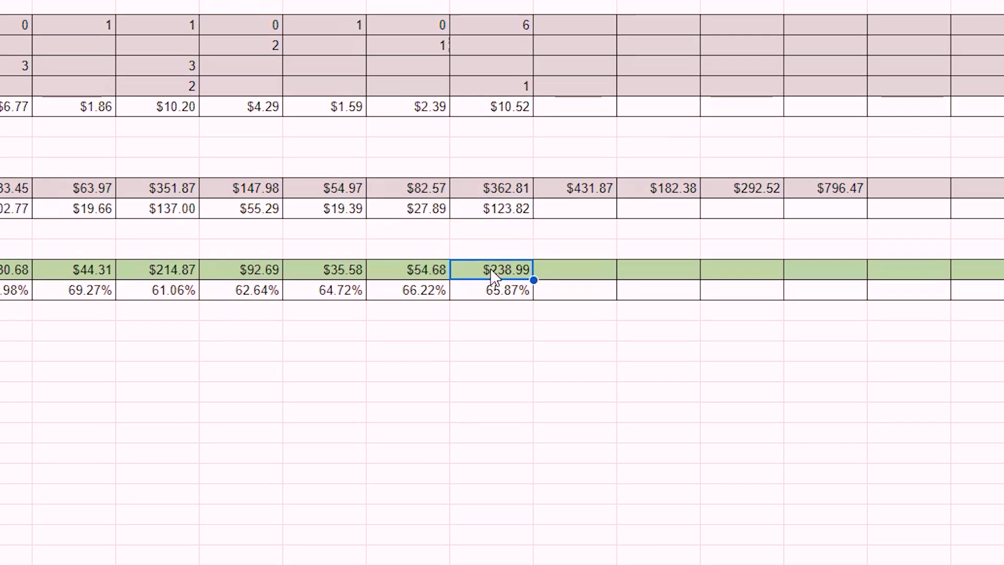
pyautogui.click(587, 25)
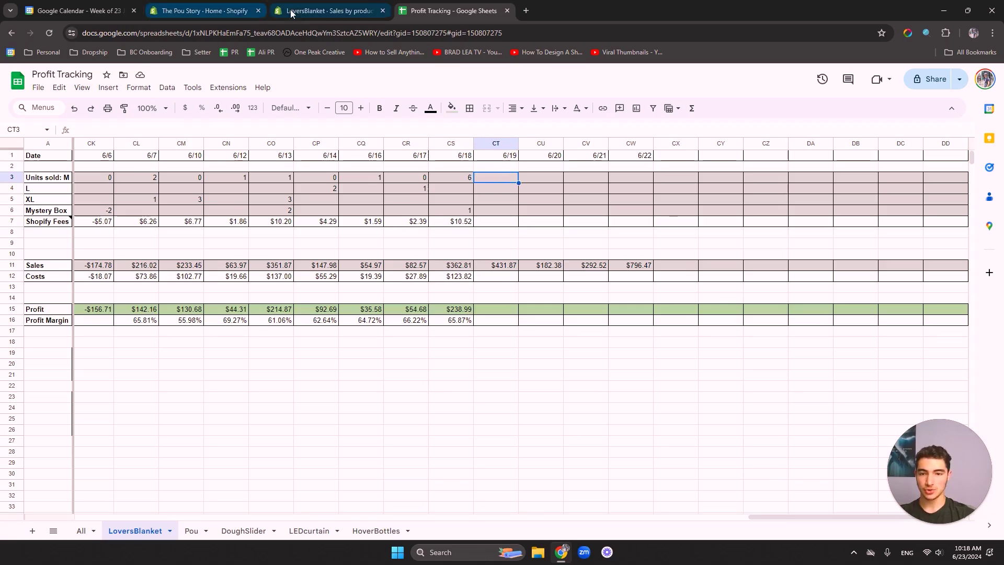
pyautogui.click(291, 10)
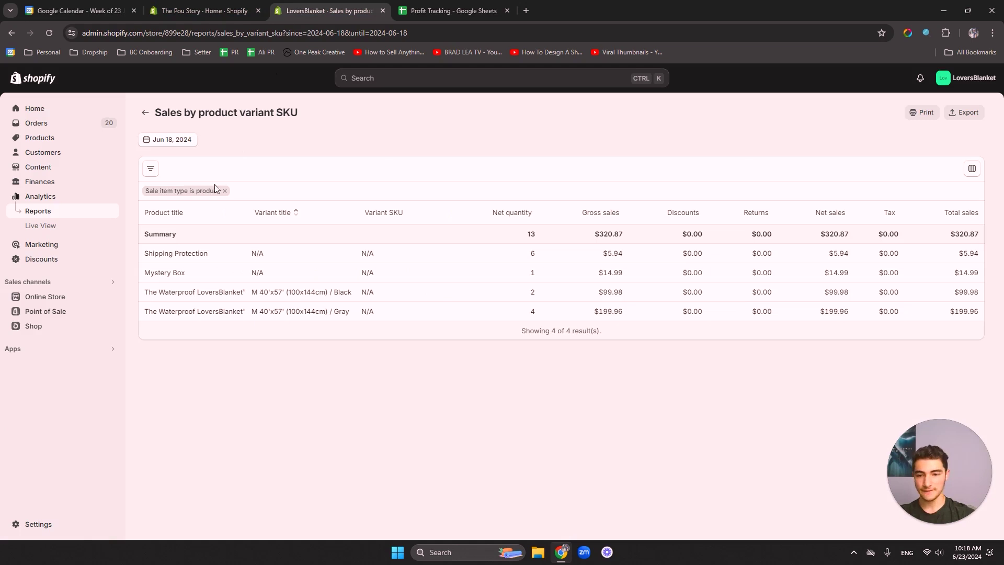
# Step: Show the June 19 report and enter 2 M, 2 L and 2 XL in the 6/19 column
pyautogui.click(186, 149)
pyautogui.doubleClick(447, 272)
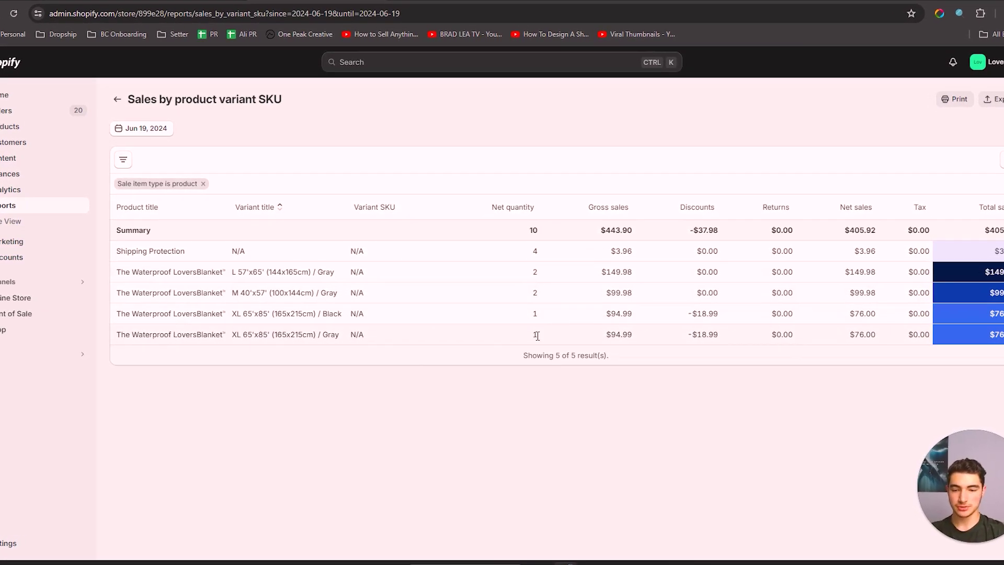
pyautogui.click(425, 9)
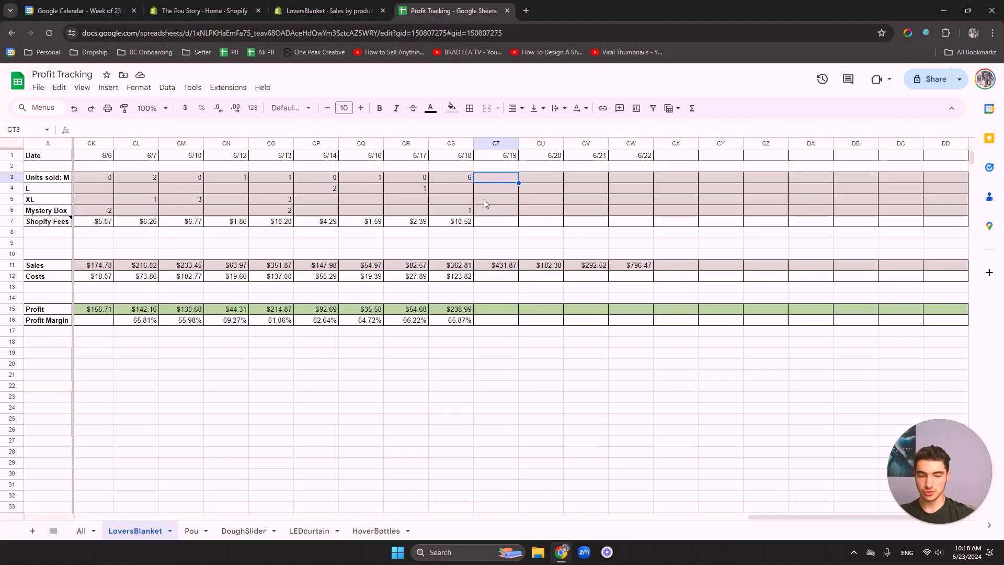
pyautogui.write('2')
pyautogui.press('Return')
pyautogui.write('2')
pyautogui.press('Return')
pyautogui.write('2')
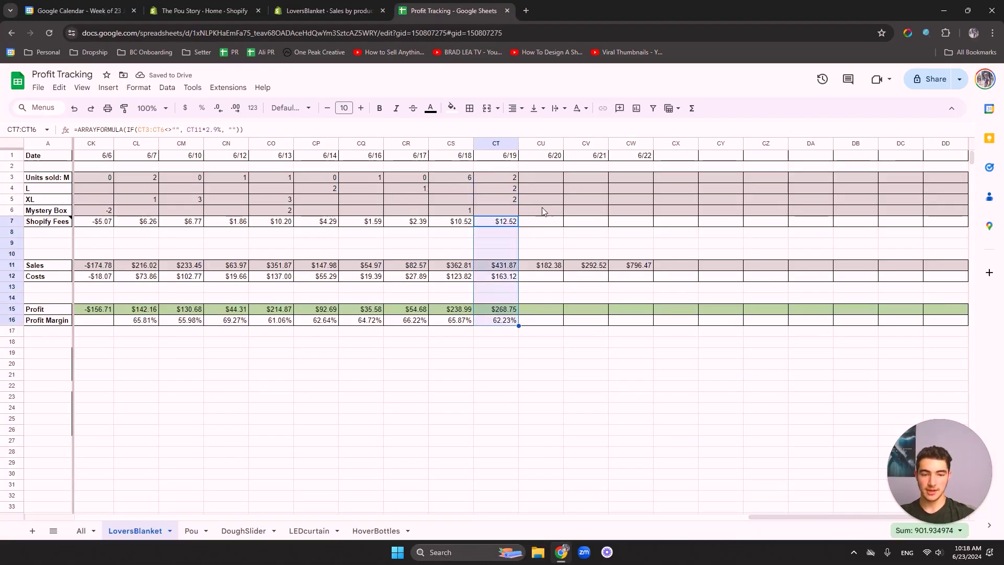
pyautogui.click(293, 11)
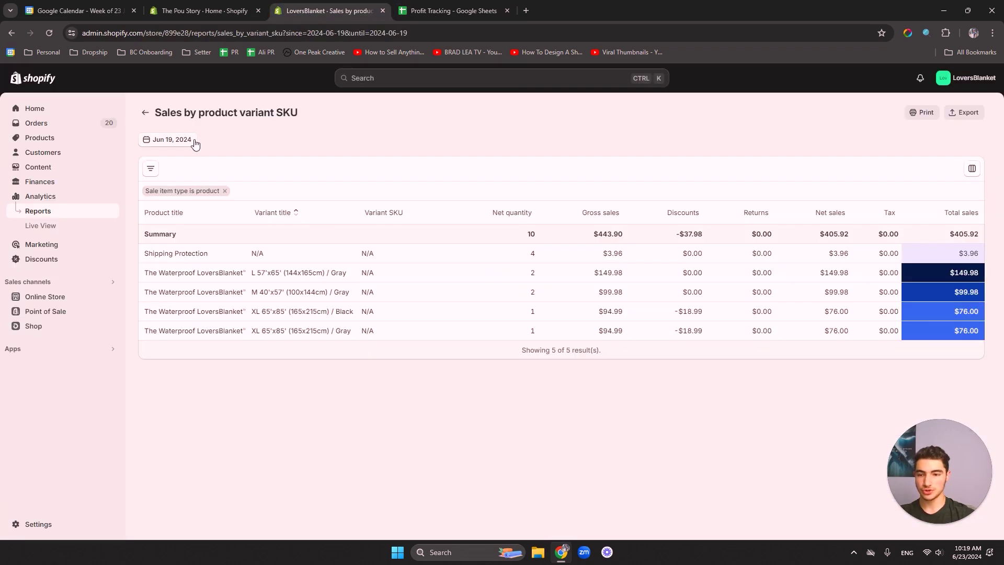
# Step: Show the June 20 report and enter 0 M, 1 L and 1 XL in the 6/20 column
pyautogui.click(172, 139)
pyautogui.click(467, 273)
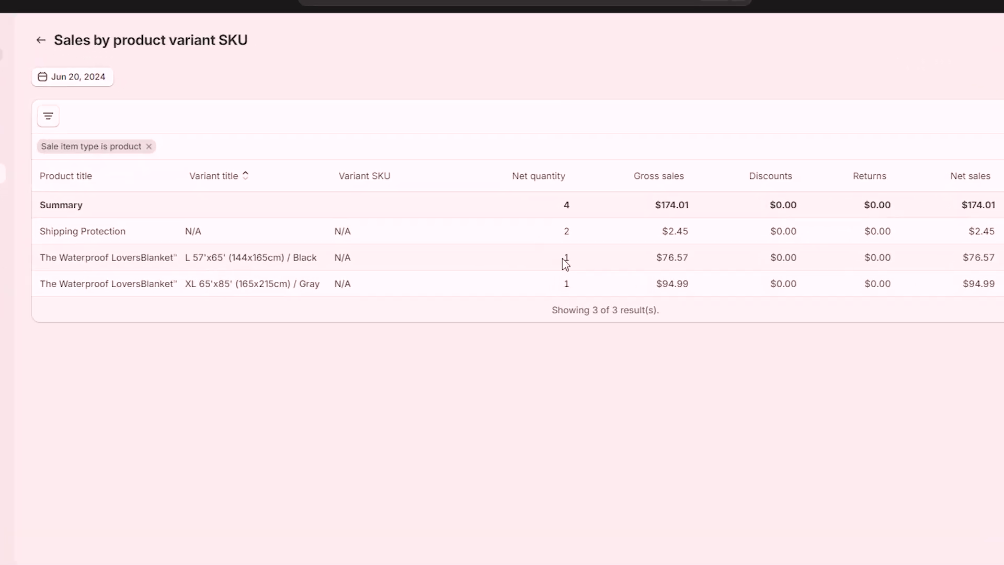
pyautogui.hotkey('ctrl', 'Tab')
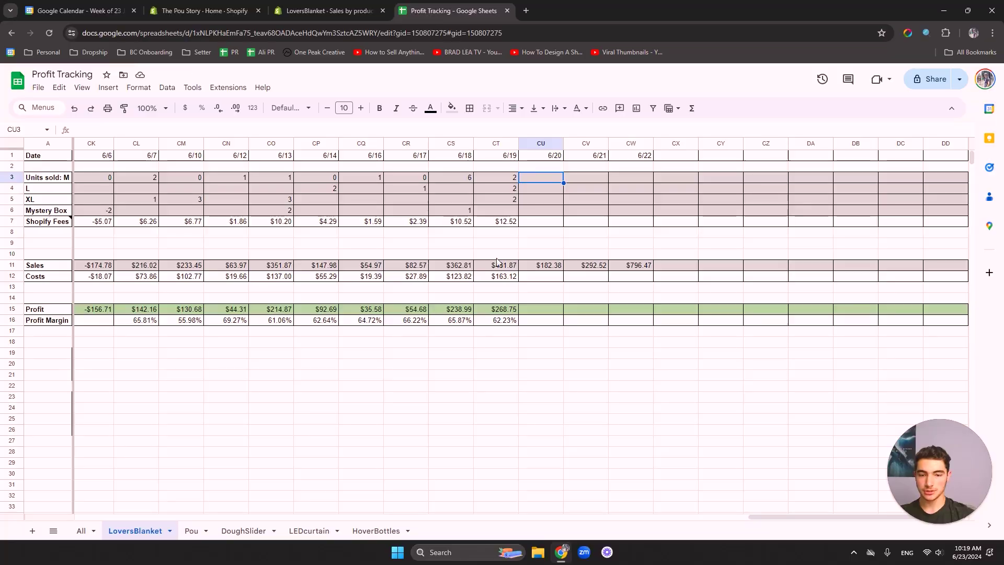
pyautogui.write('0')
pyautogui.press('Return')
pyautogui.write('1')
pyautogui.press('Return')
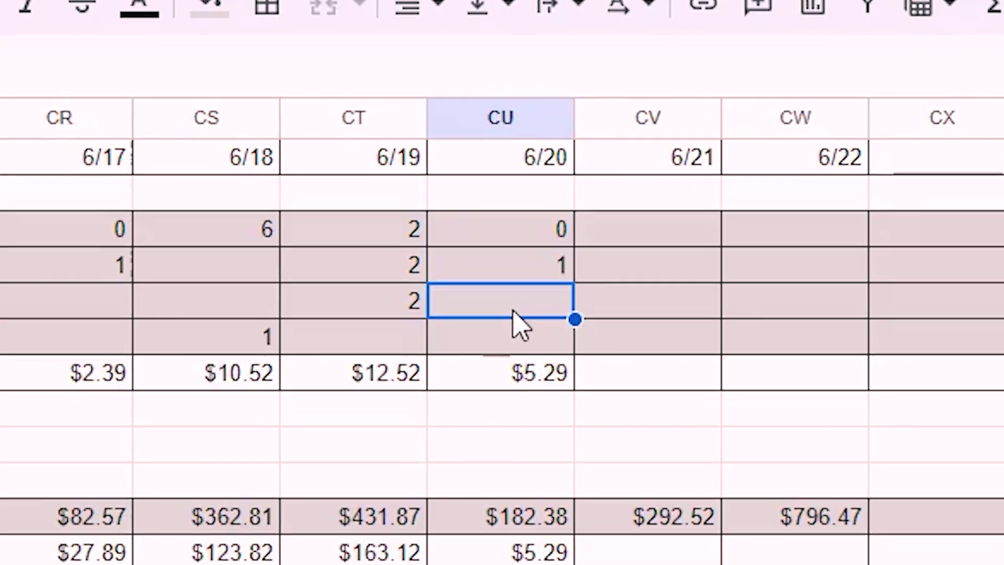
pyautogui.write('1')
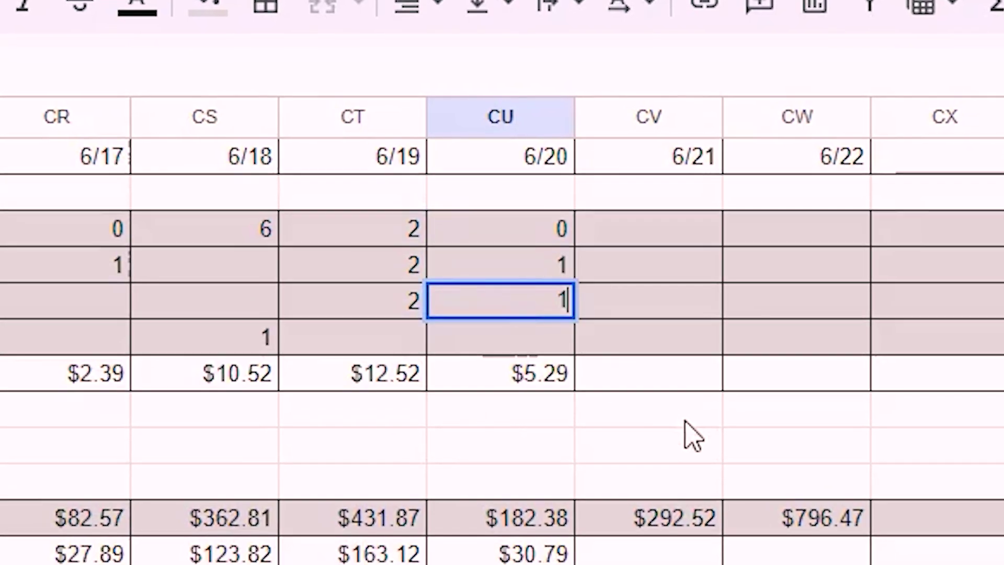
pyautogui.click(625, 413)
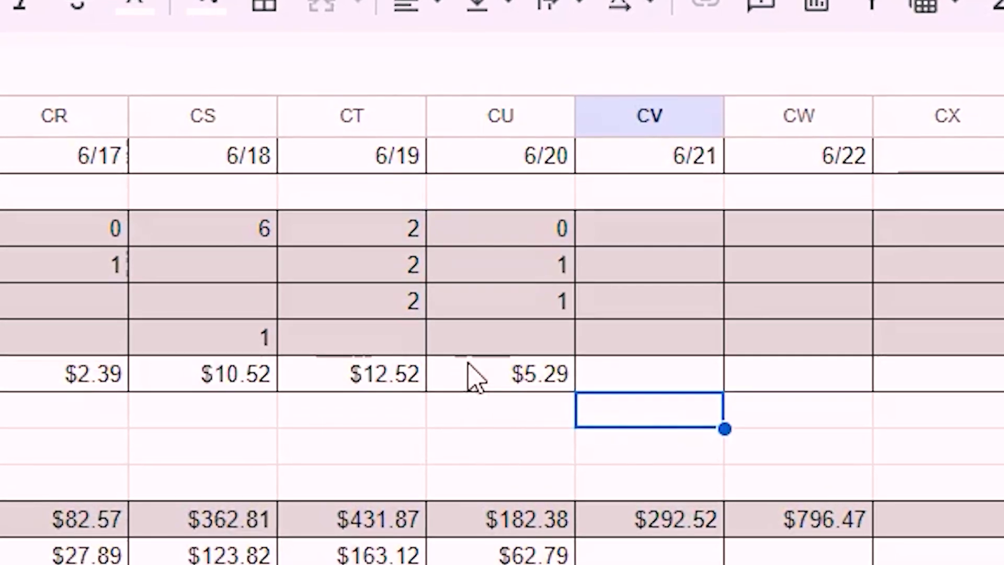
# Step: Show the June 21 report and log 2 M, 2 L and 1 Mystery Box in the 6/21 column
pyautogui.hotkey('ctrl', 'shift', 'Tab')
pyautogui.click(184, 141)
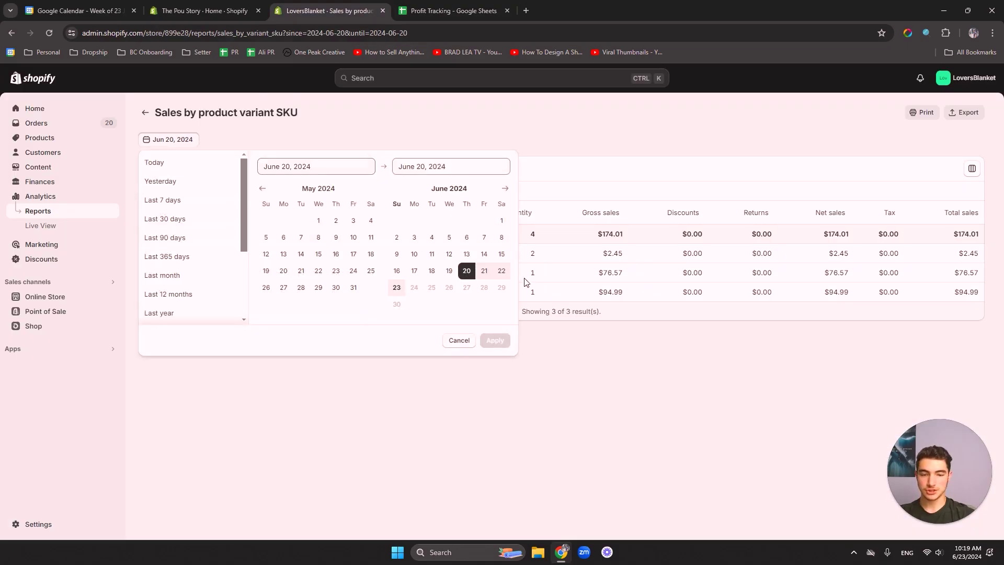
pyautogui.click(484, 270)
pyautogui.click(495, 340)
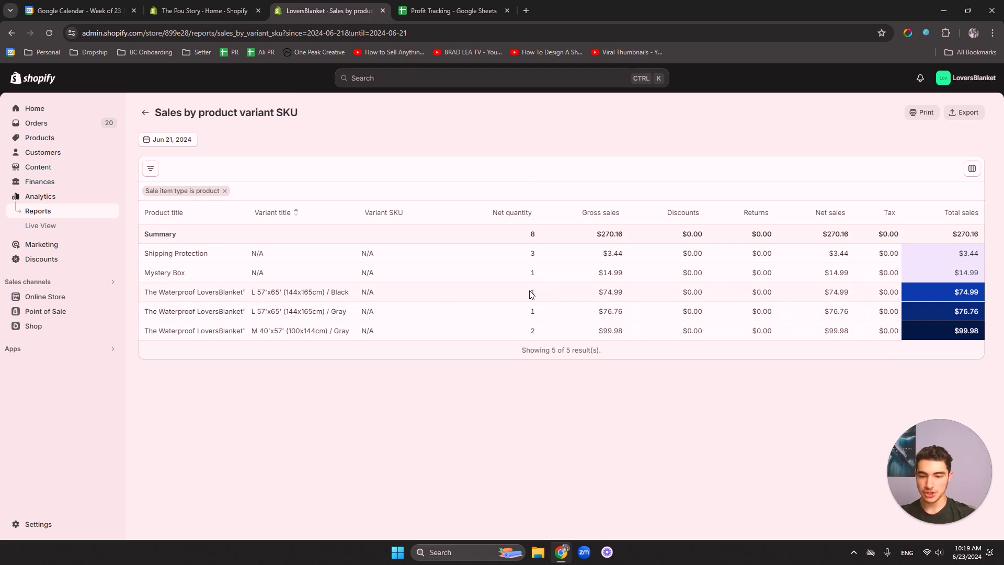
pyautogui.click(415, 15)
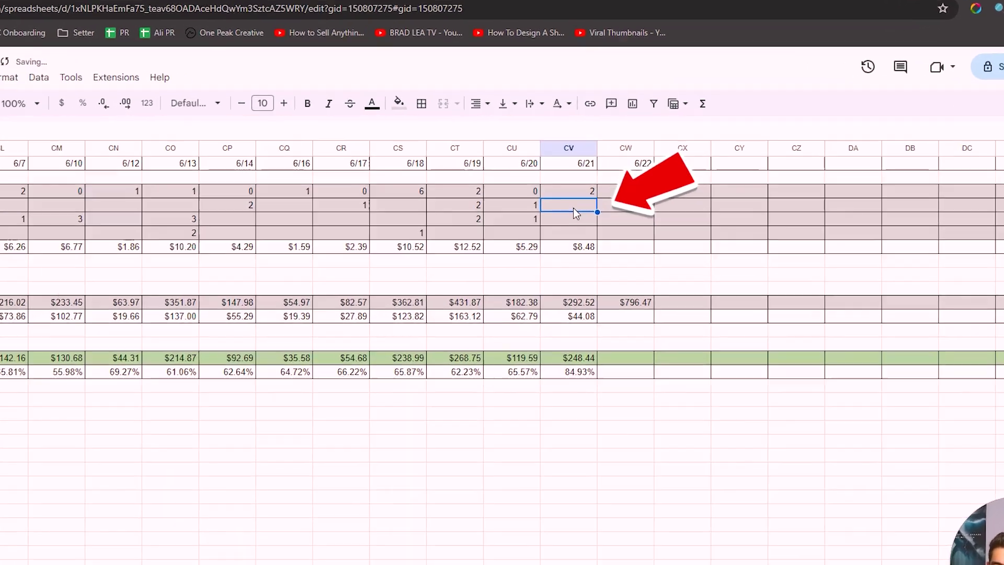
pyautogui.write('2')
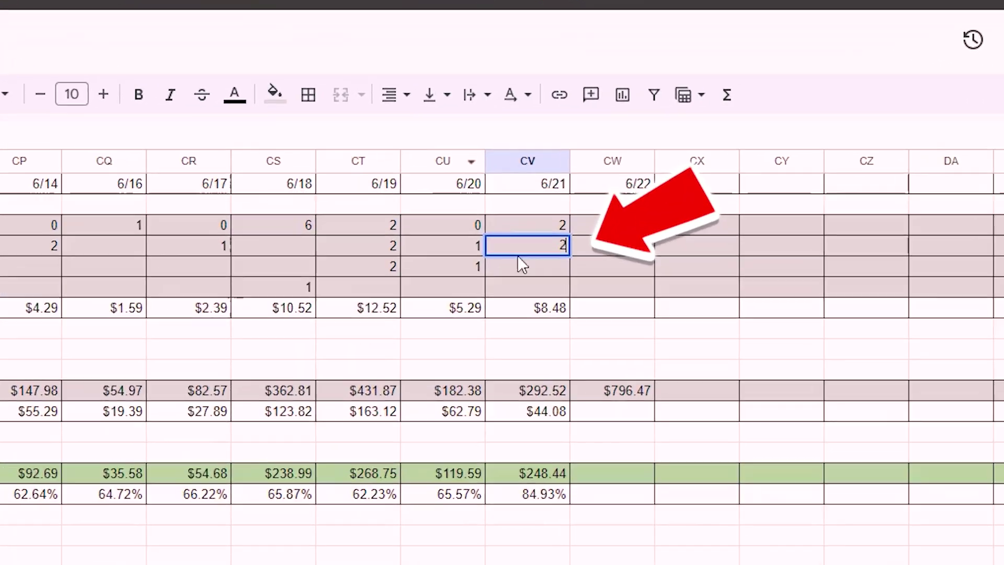
pyautogui.press('Return')
pyautogui.click(567, 236)
pyautogui.write('1')
pyautogui.click(643, 317)
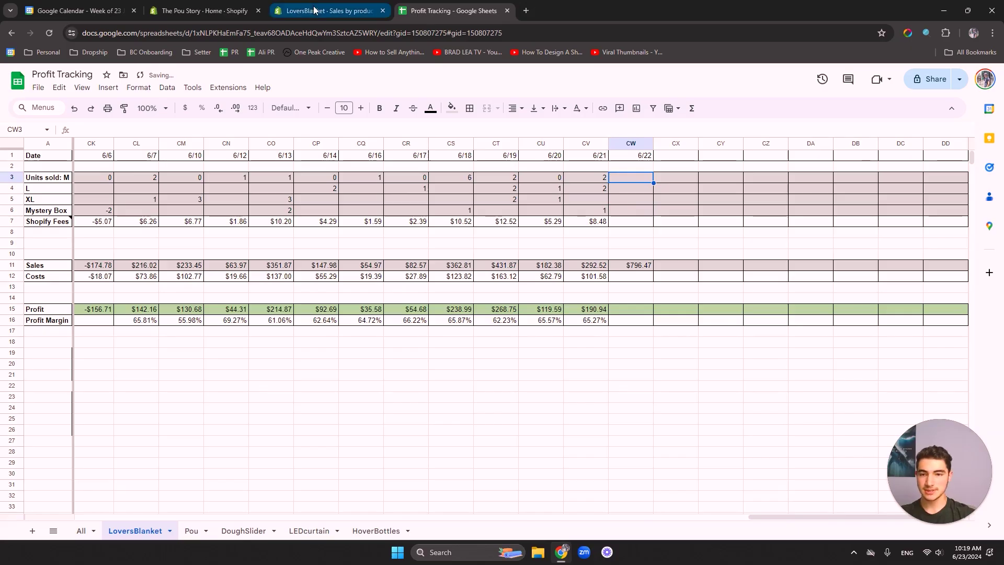
pyautogui.click(330, 11)
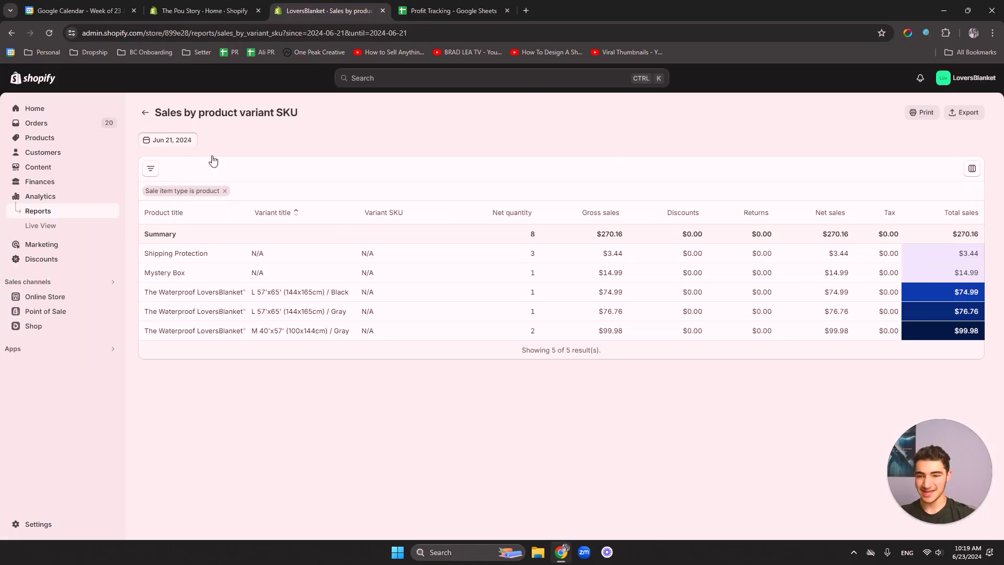
# Step: Apply the Yesterday (June 22) date range to the sales by variant report
pyautogui.click(491, 340)
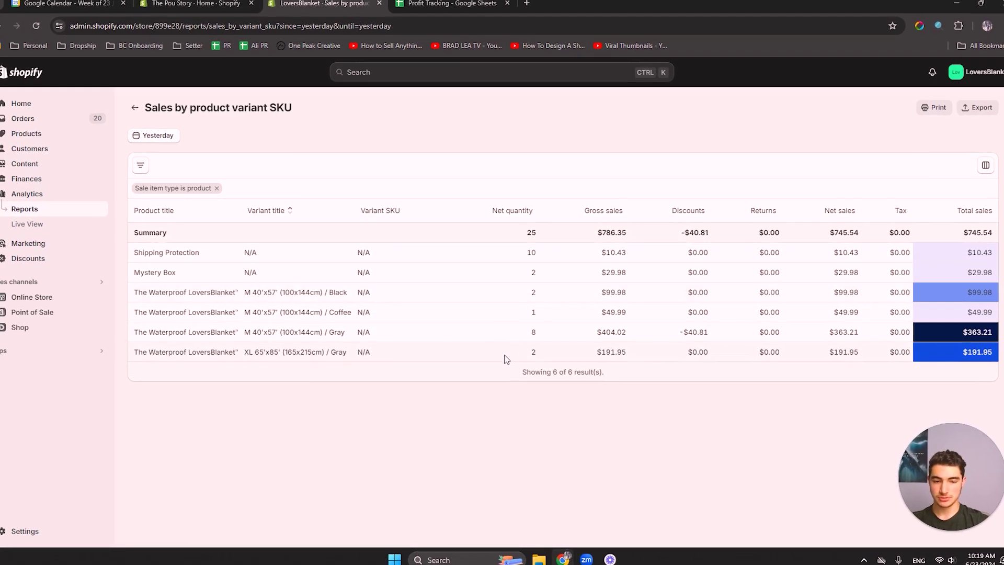
# Step: Enter 11 M, 2 XL and 1 Mystery Box for 6/22, then check the $23.10 fees and $507.07 profit
pyautogui.click(450, 3)
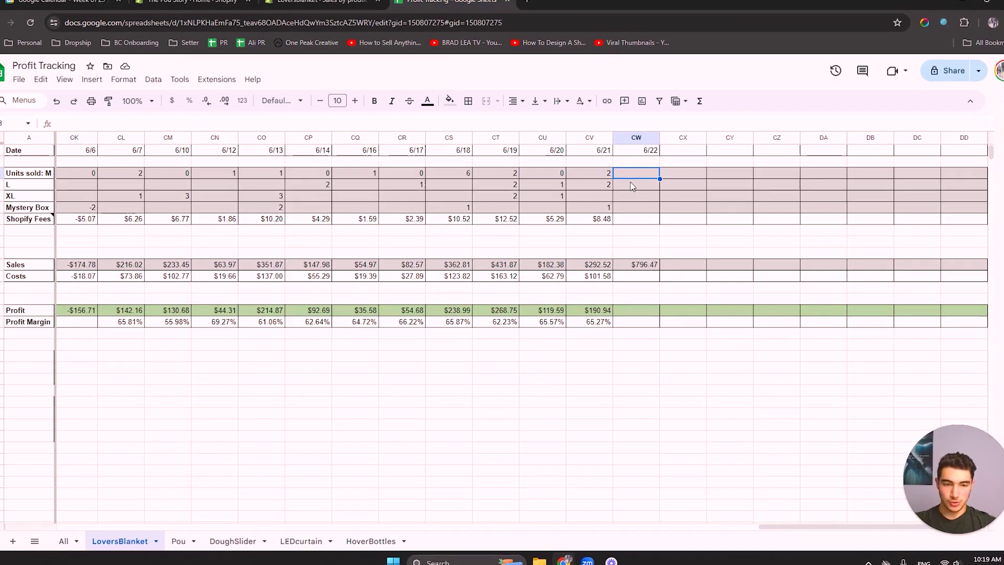
pyautogui.write('11')
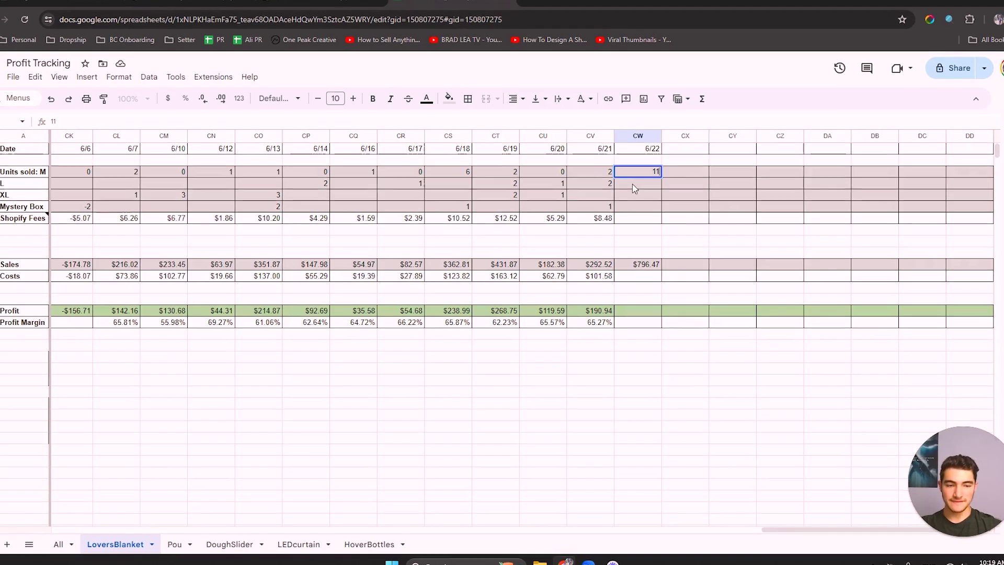
pyautogui.press('Return')
pyautogui.press('Down')
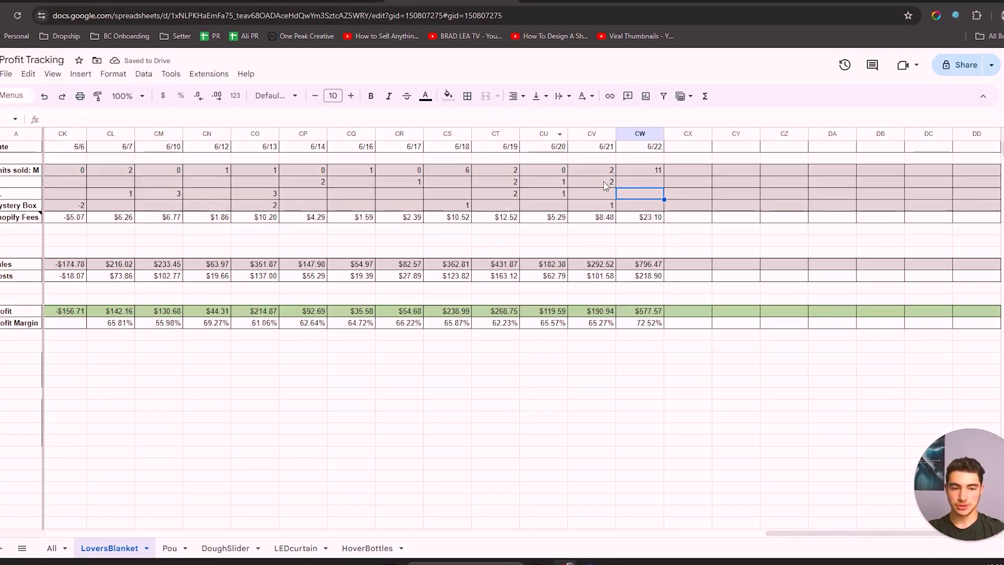
pyautogui.write('2')
pyautogui.press('Return')
pyautogui.write('1')
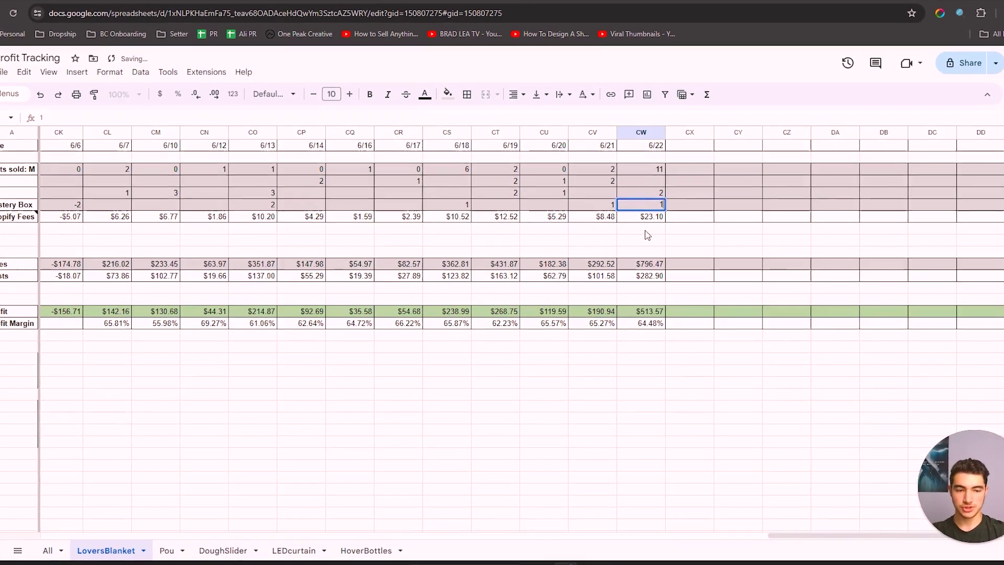
pyautogui.press('Return')
pyautogui.press('Return')
pyautogui.click(623, 218)
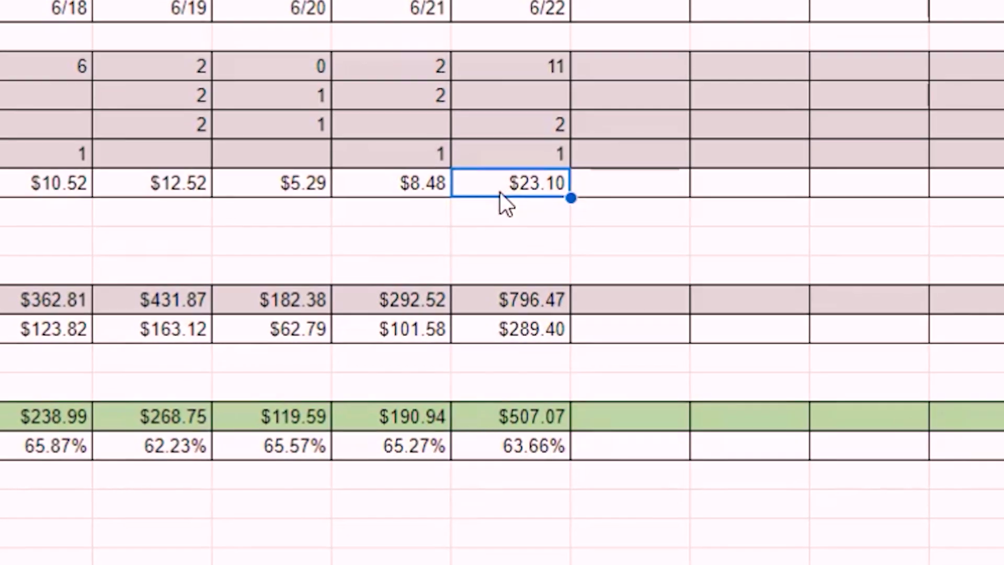
pyautogui.moveTo(637, 220); pyautogui.dragTo(638, 326)
pyautogui.click(508, 416)
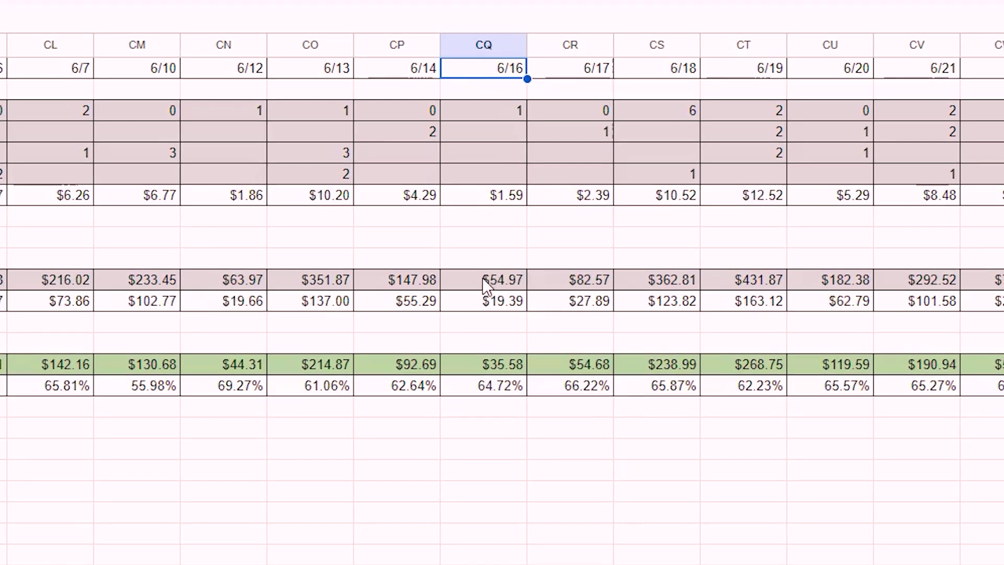
pyautogui.click(485, 283)
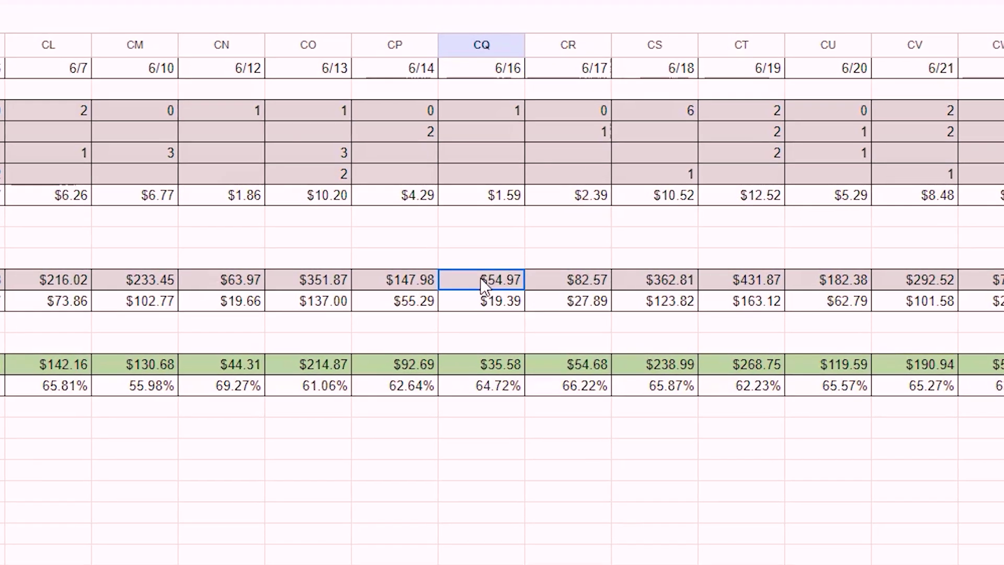
pyautogui.moveTo(485, 285); pyautogui.dragTo(972, 285)
pyautogui.moveTo(907, 285); pyautogui.dragTo(913, 282)
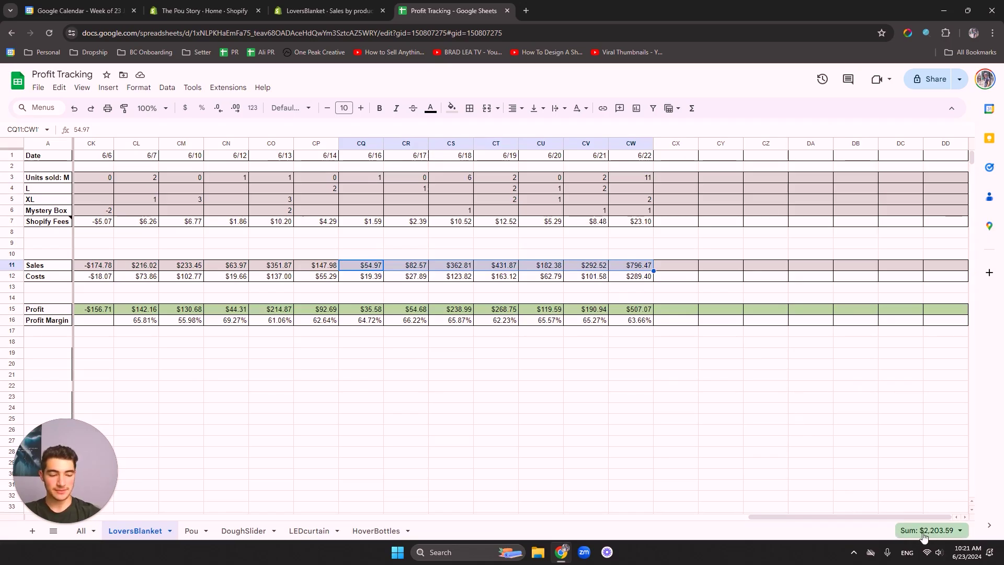
pyautogui.click(928, 531)
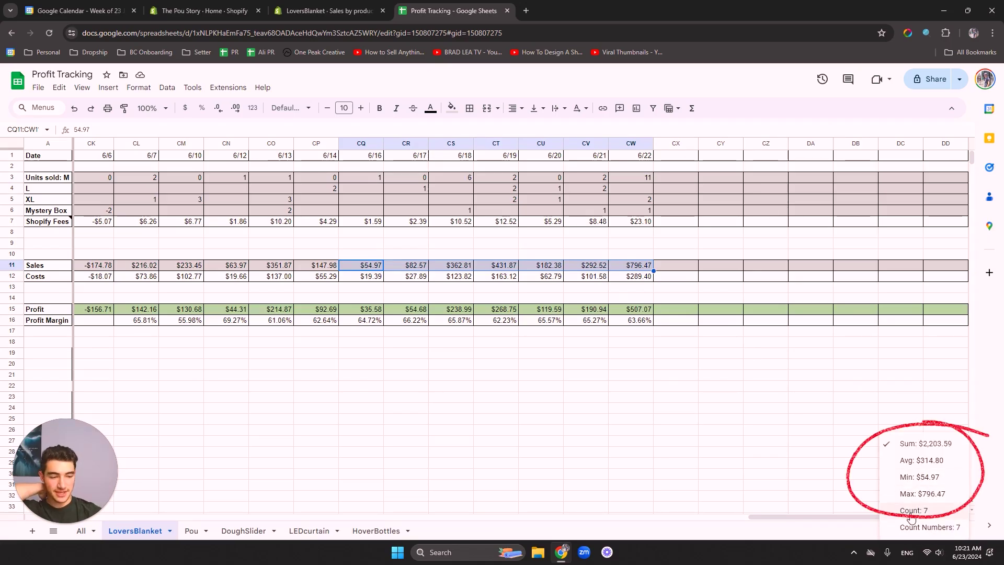
pyautogui.press('Escape')
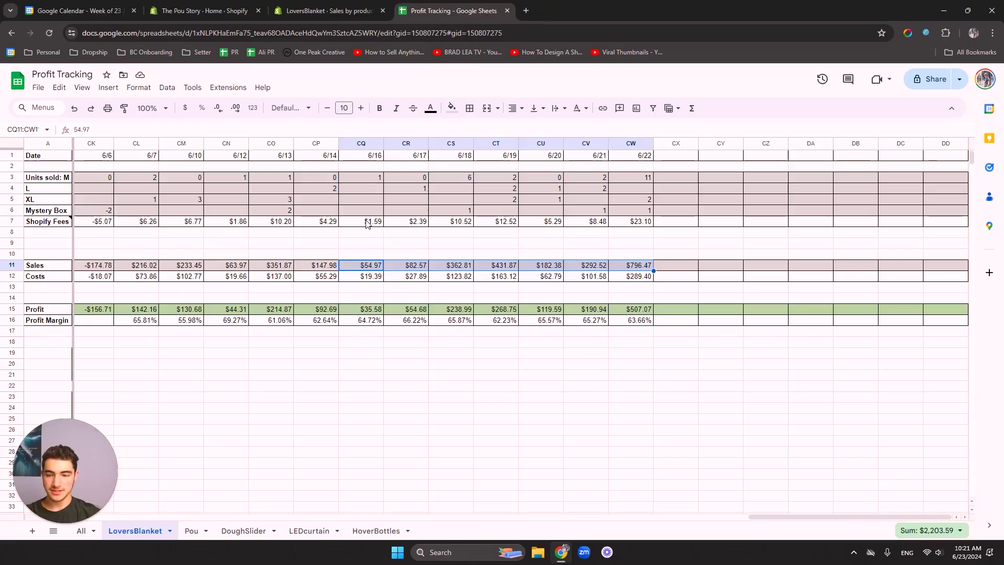
pyautogui.moveTo(367, 223); pyautogui.dragTo(631, 225)
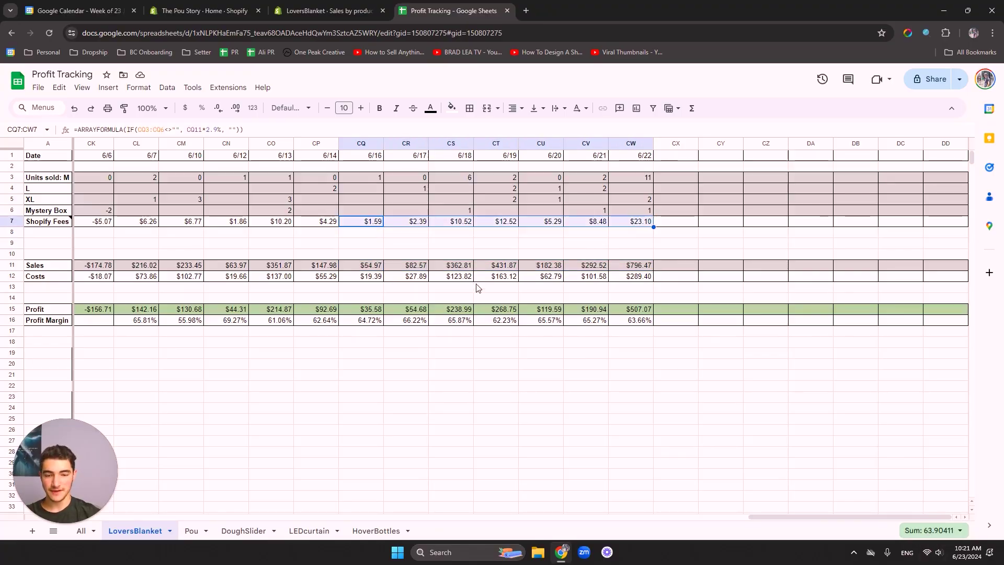
pyautogui.moveTo(365, 309); pyautogui.dragTo(633, 314)
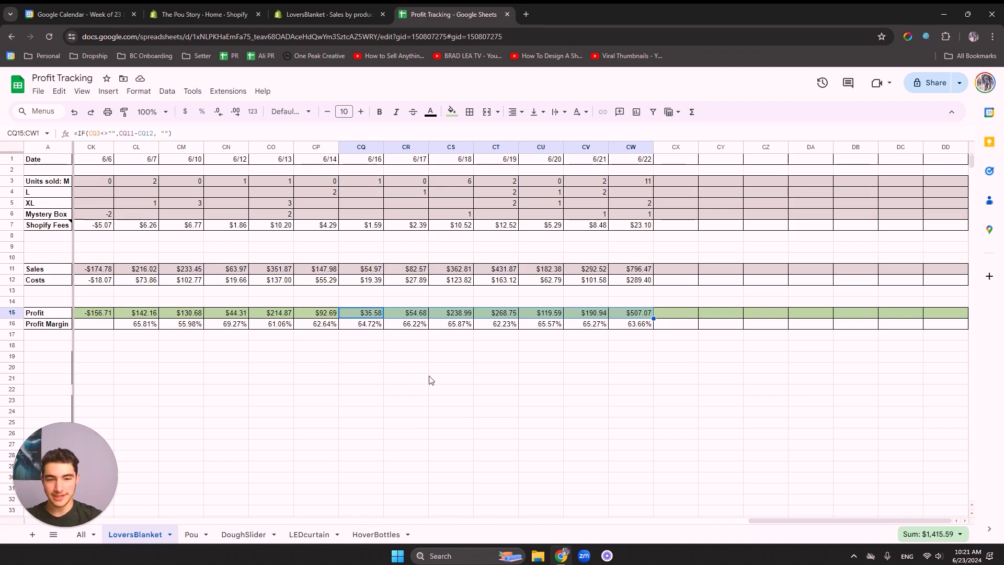
pyautogui.click(416, 347)
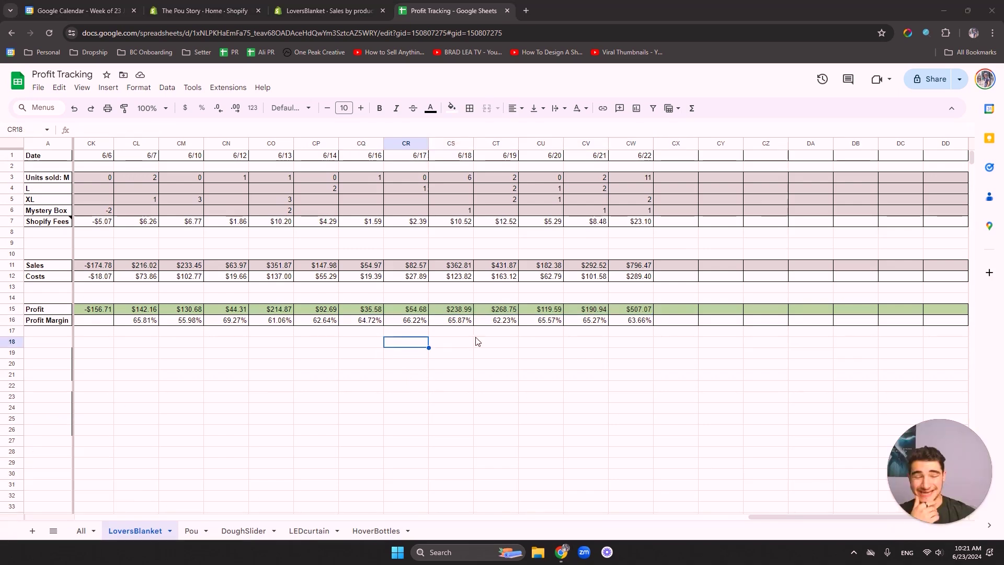
# Step: Open the All sheet and inspect the Sales, Profit and Shopify Fees grand total formulas
pyautogui.click(82, 531)
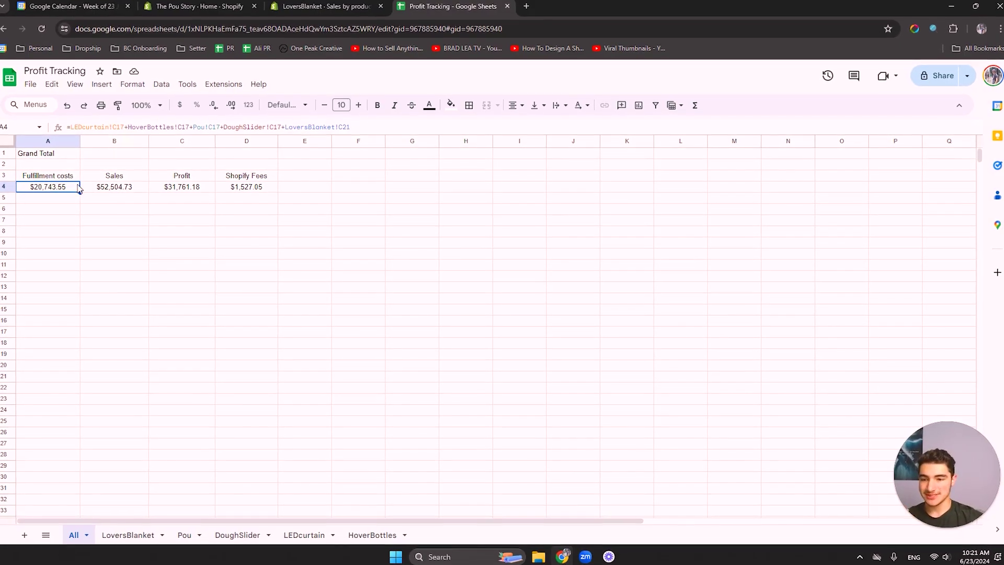
pyautogui.click(127, 190)
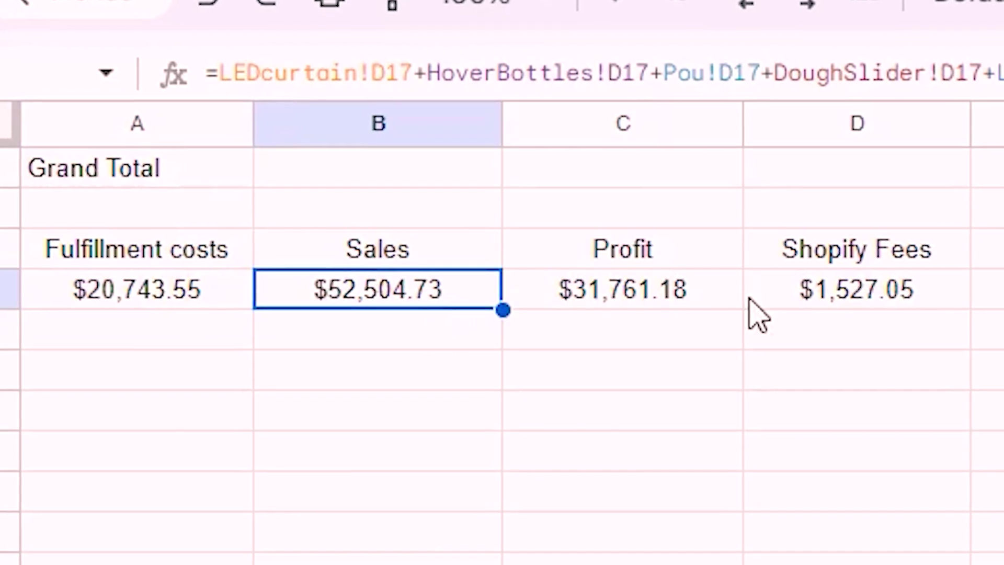
pyautogui.click(683, 299)
pyautogui.click(831, 293)
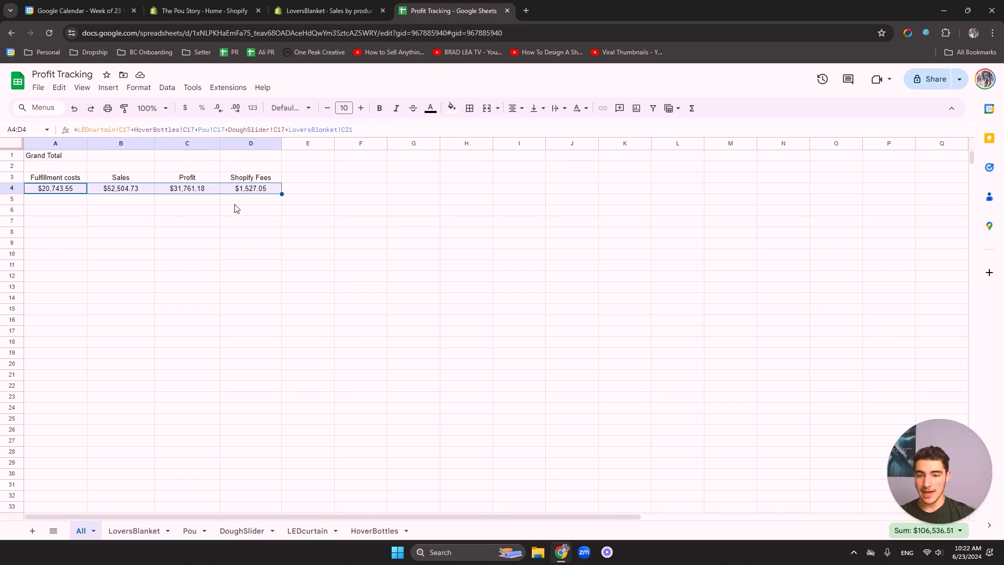
pyautogui.click(72, 199)
pyautogui.moveTo(78, 188); pyautogui.dragTo(308, 189)
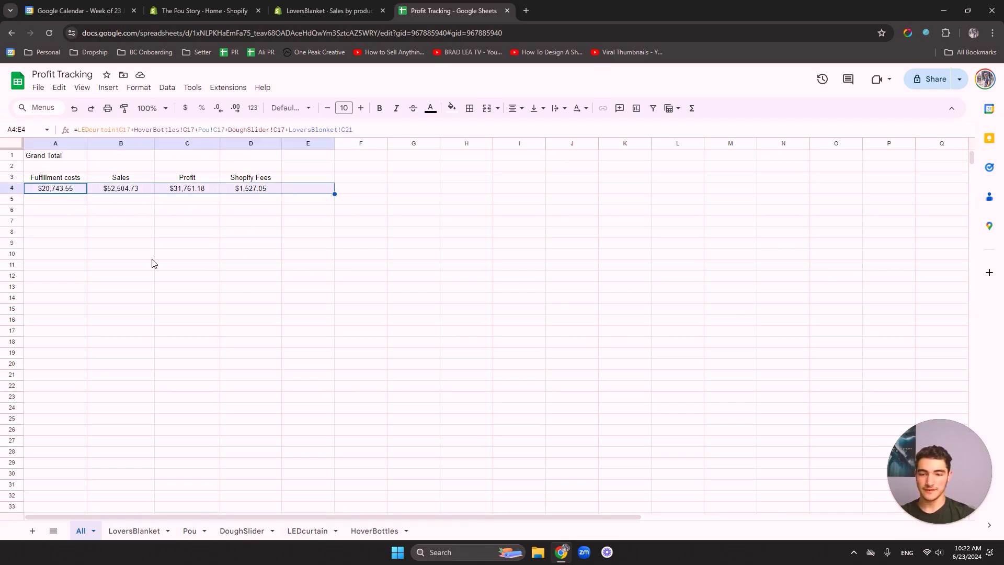
pyautogui.click(101, 266)
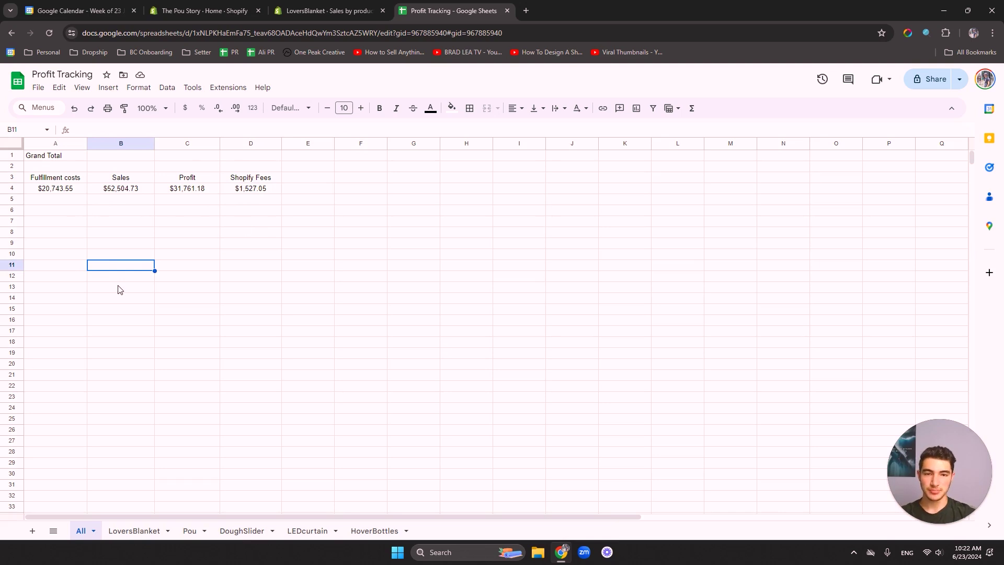
pyautogui.press('Left')
pyautogui.press('Up')
pyautogui.press('Up')
pyautogui.press('Up')
pyautogui.press('Up')
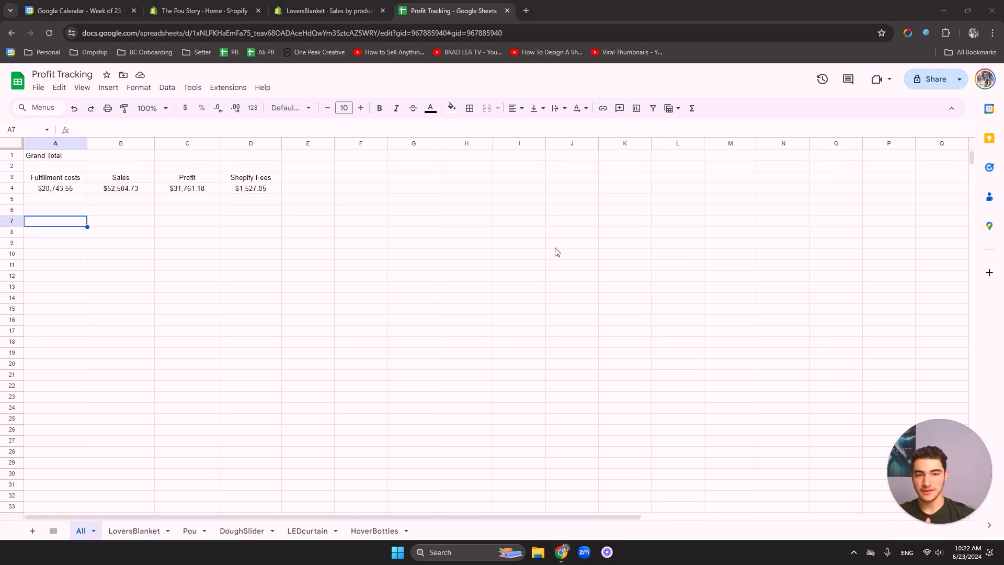
# Step: Bring up the June 23–29 week in Google Calendar and scroll to the morning hours
pyautogui.click(99, 15)
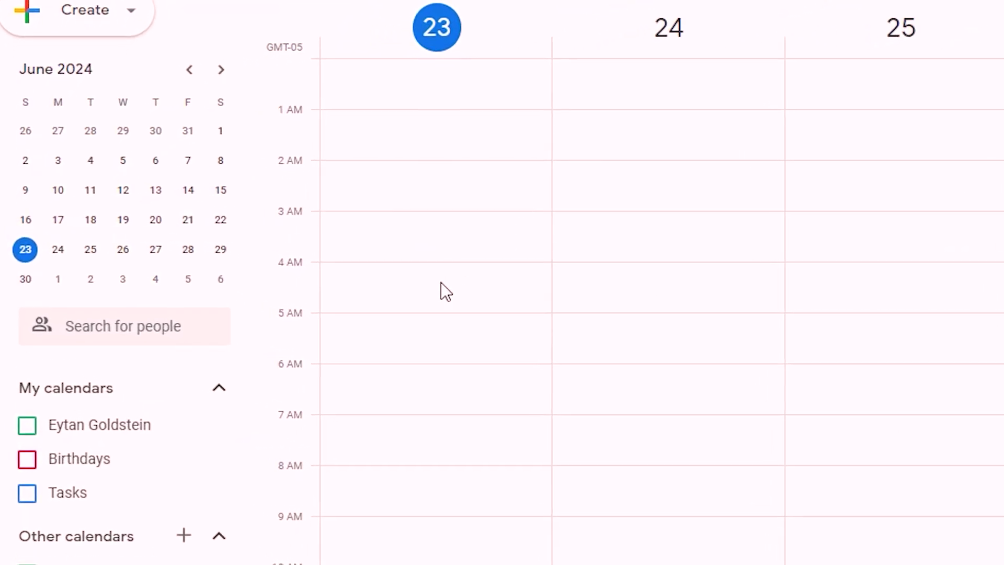
pyautogui.scroll(-4, 466, 349)
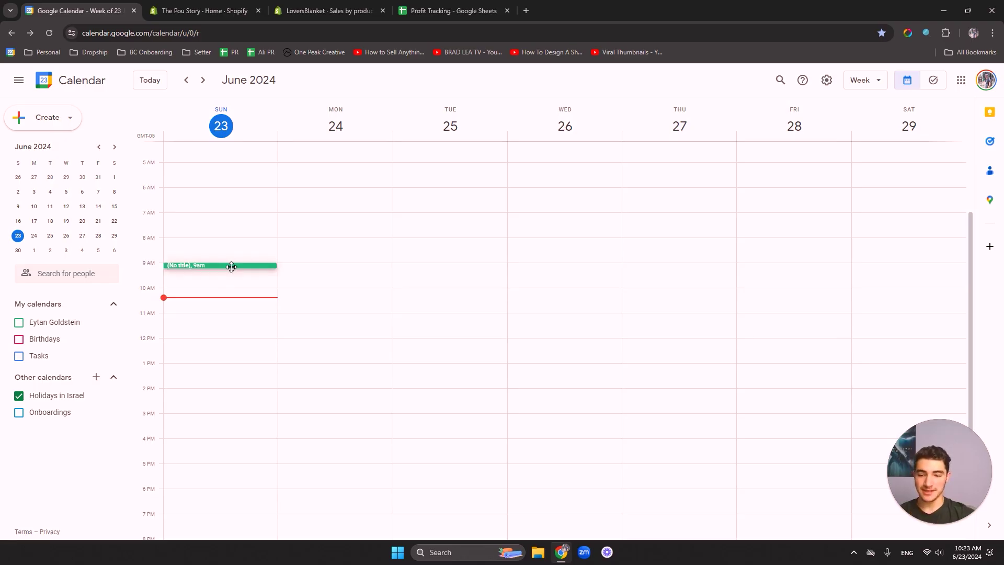
# Step: Title the 9am event 'Fill out profit tracking sheet' and make it repeat weekly on Sunday
pyautogui.click(231, 267)
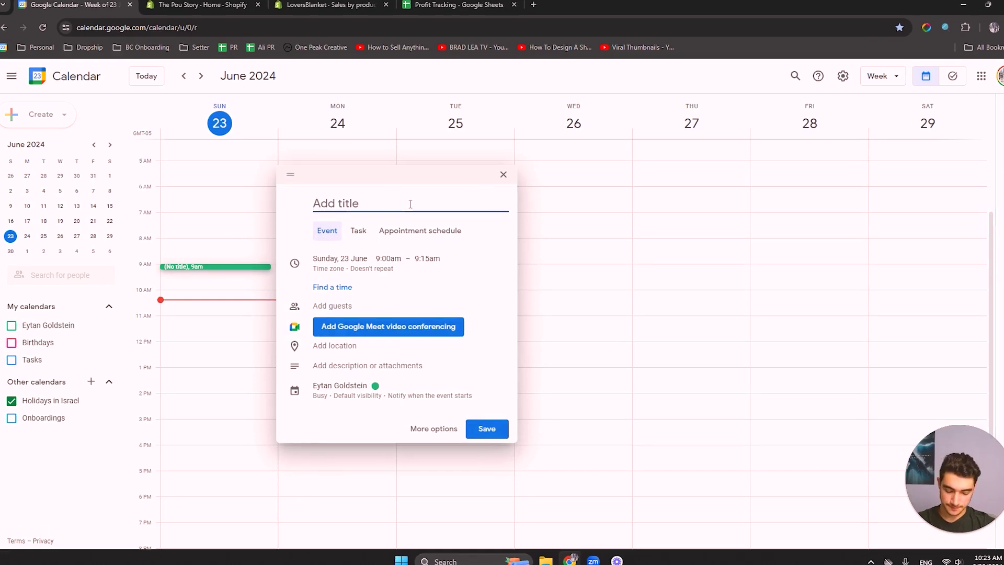
pyautogui.write('Fill out profit tra')
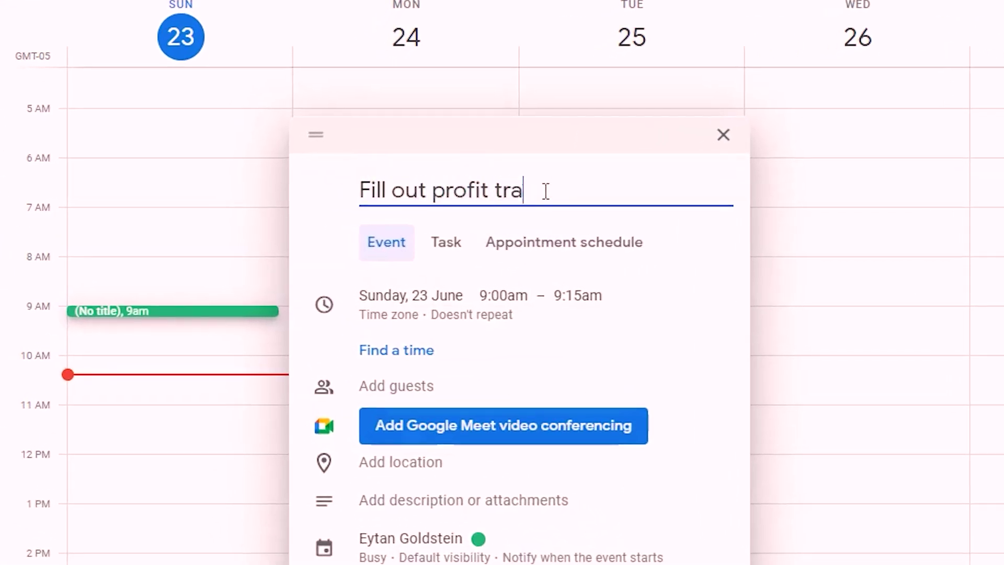
pyautogui.write('cking she')
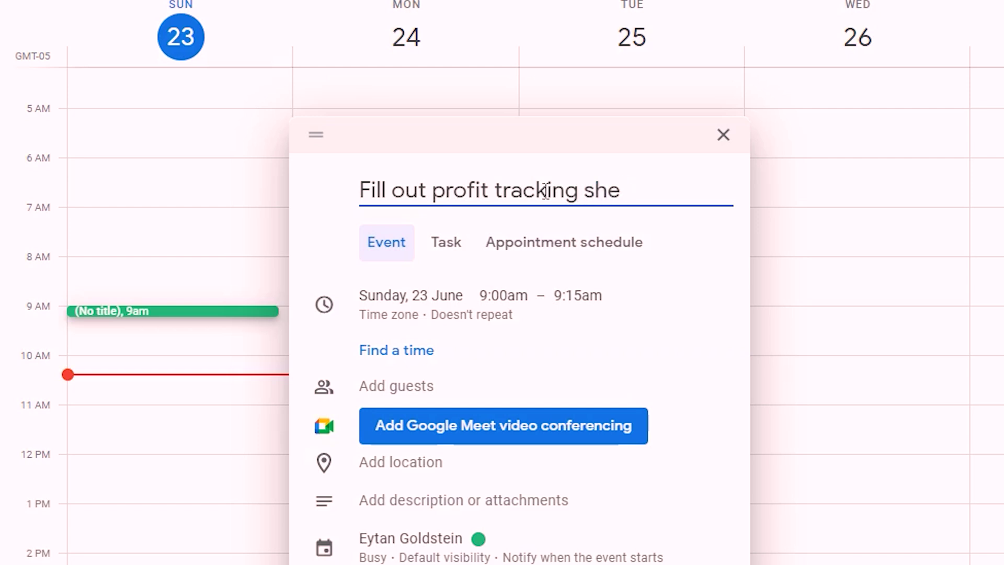
pyautogui.write('et')
pyautogui.click(523, 308)
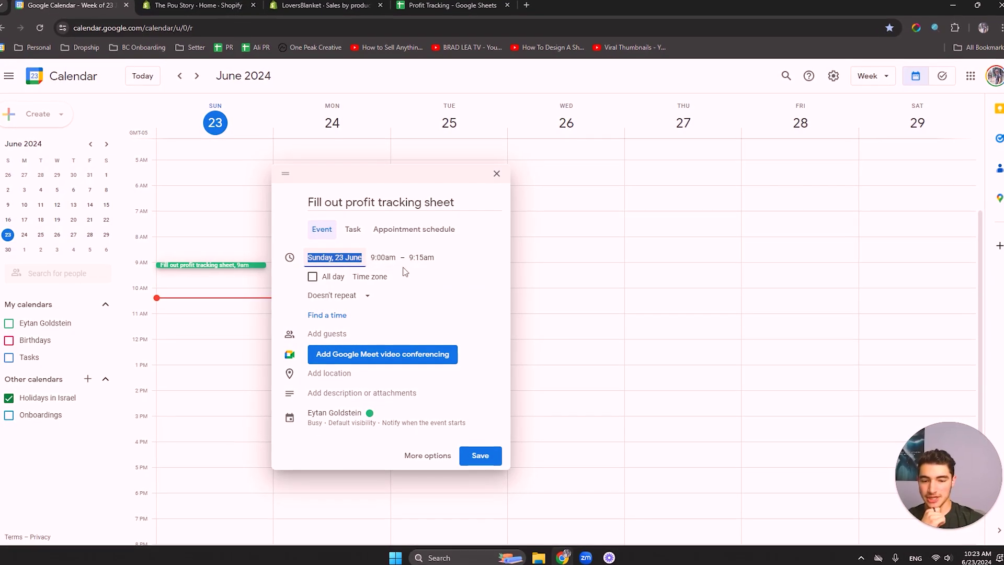
pyautogui.click(359, 299)
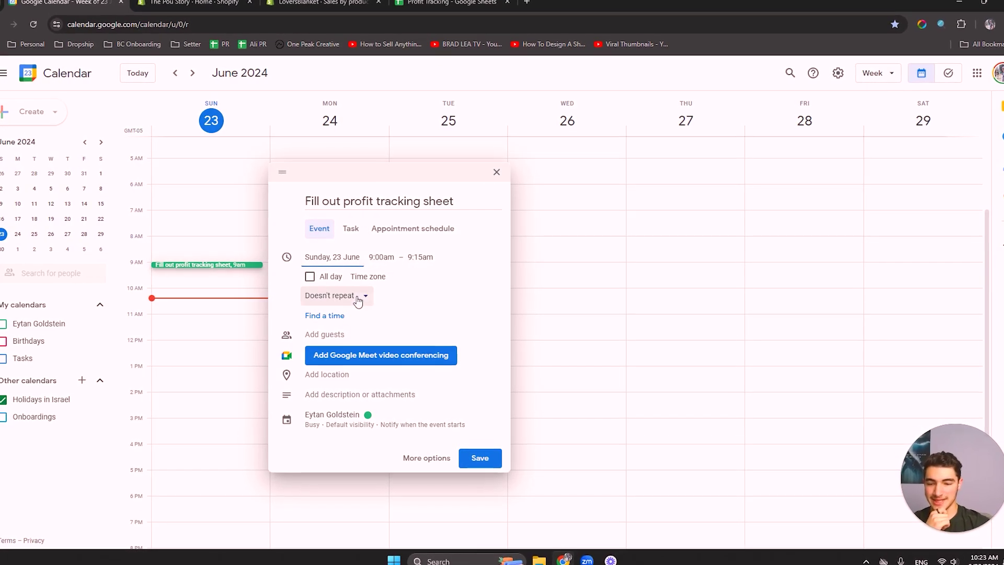
pyautogui.click(359, 299)
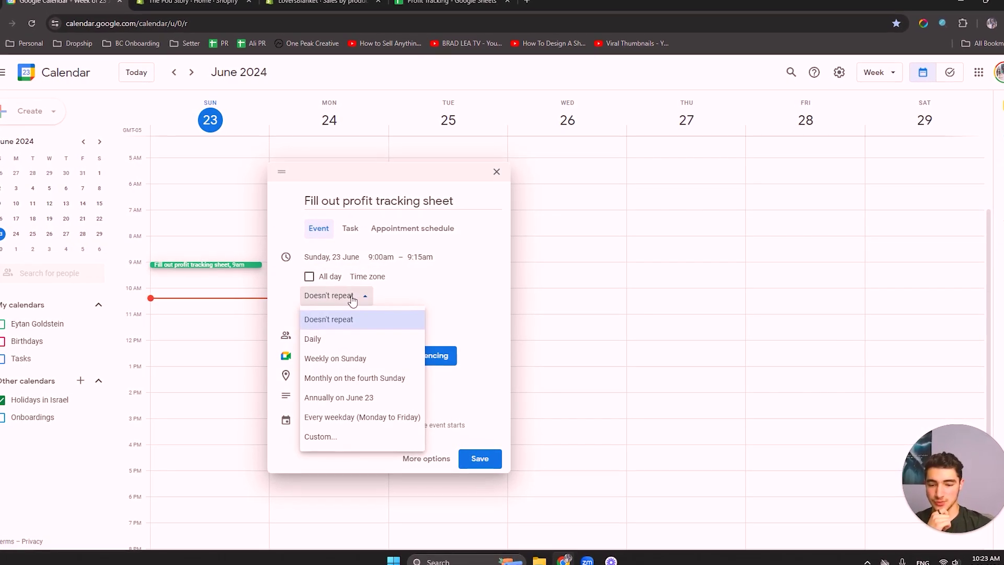
pyautogui.click(374, 365)
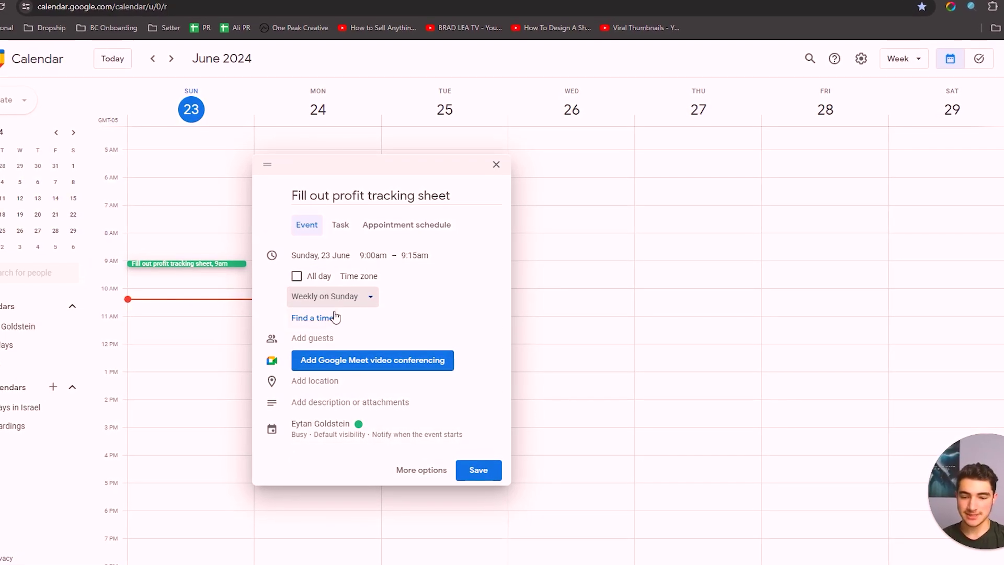
# Step: Give the event the Sage colour and save it
pyautogui.click(358, 423)
pyautogui.click(383, 402)
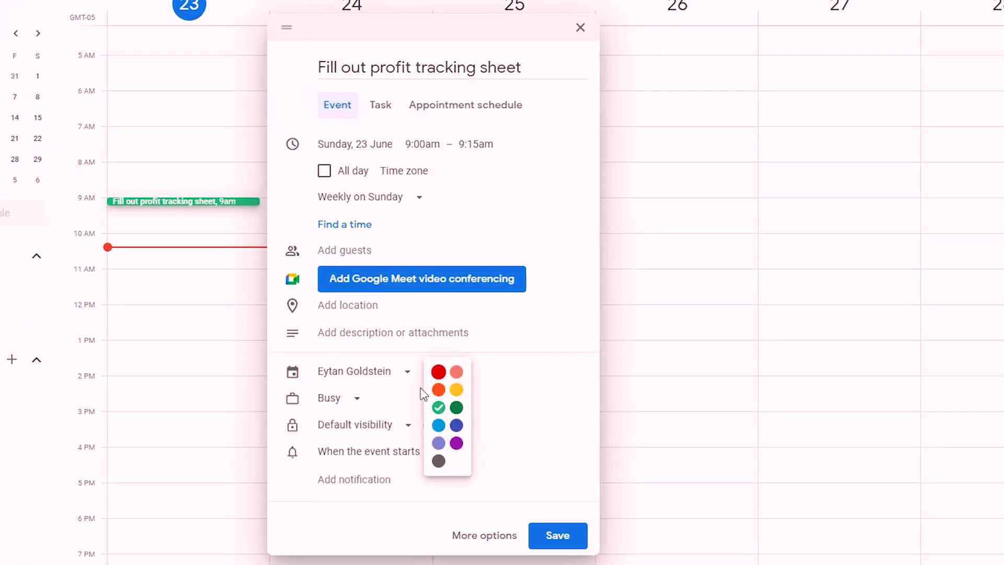
pyautogui.click(438, 407)
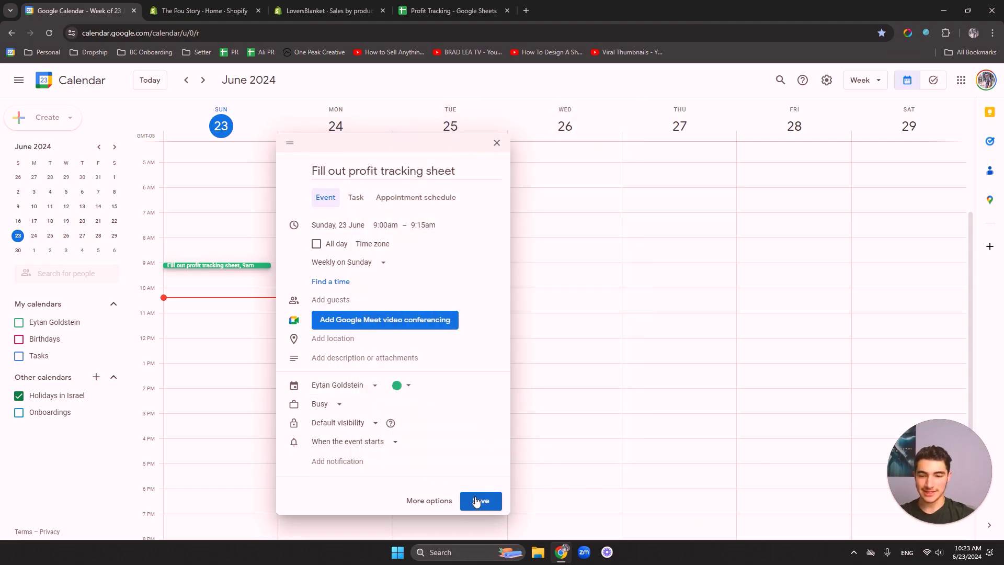
pyautogui.press('Return')
pyautogui.moveTo(228, 265); pyautogui.dragTo(227, 294)
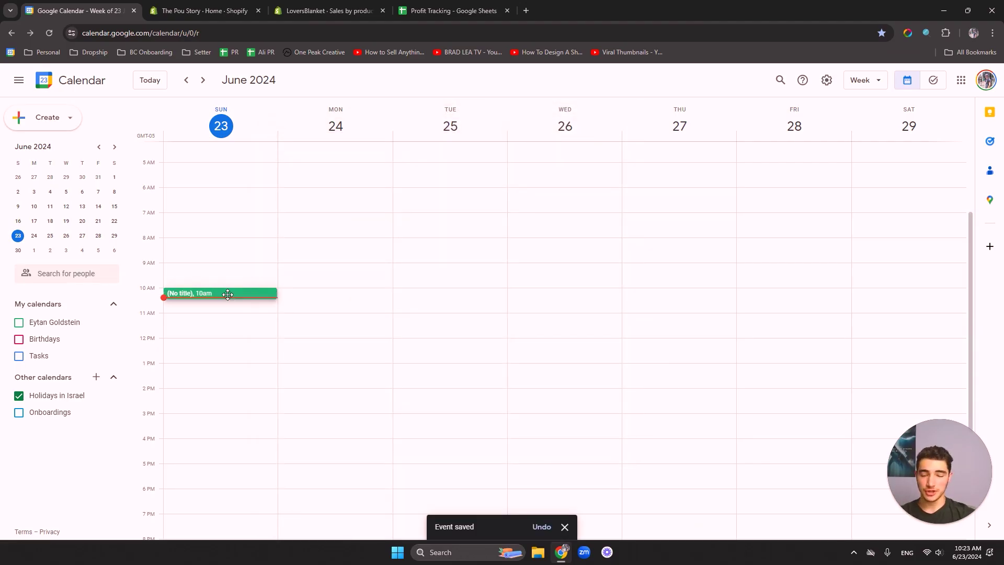
# Step: Discard the untitled Sunday 10am draft event without saving, clearing the June 23–29 week
pyautogui.click(226, 297)
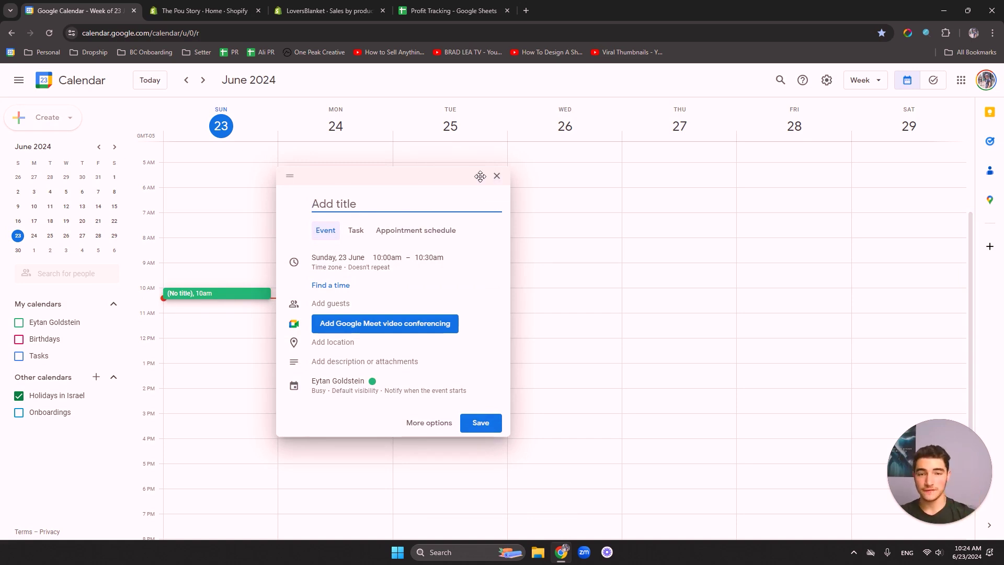
pyautogui.click(496, 176)
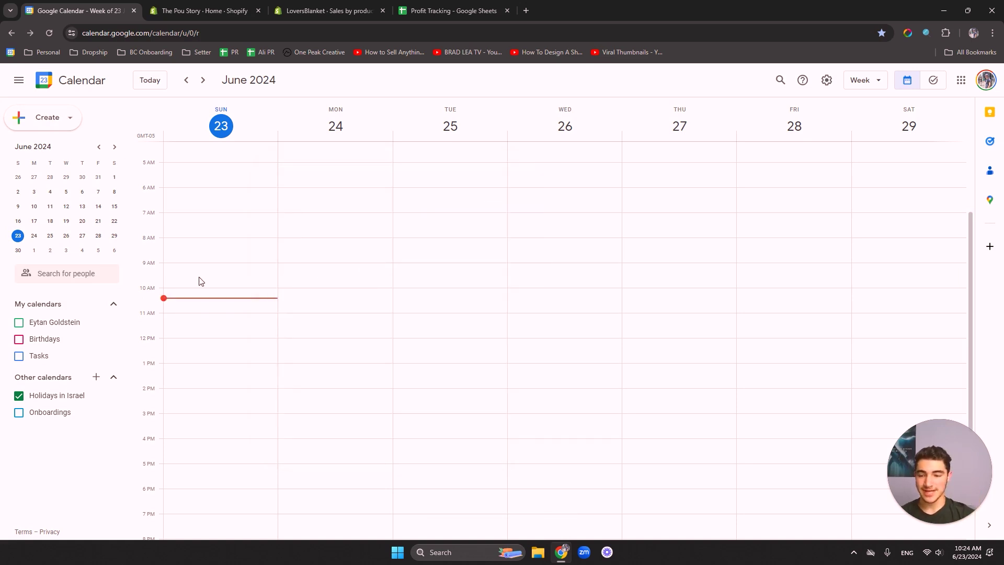